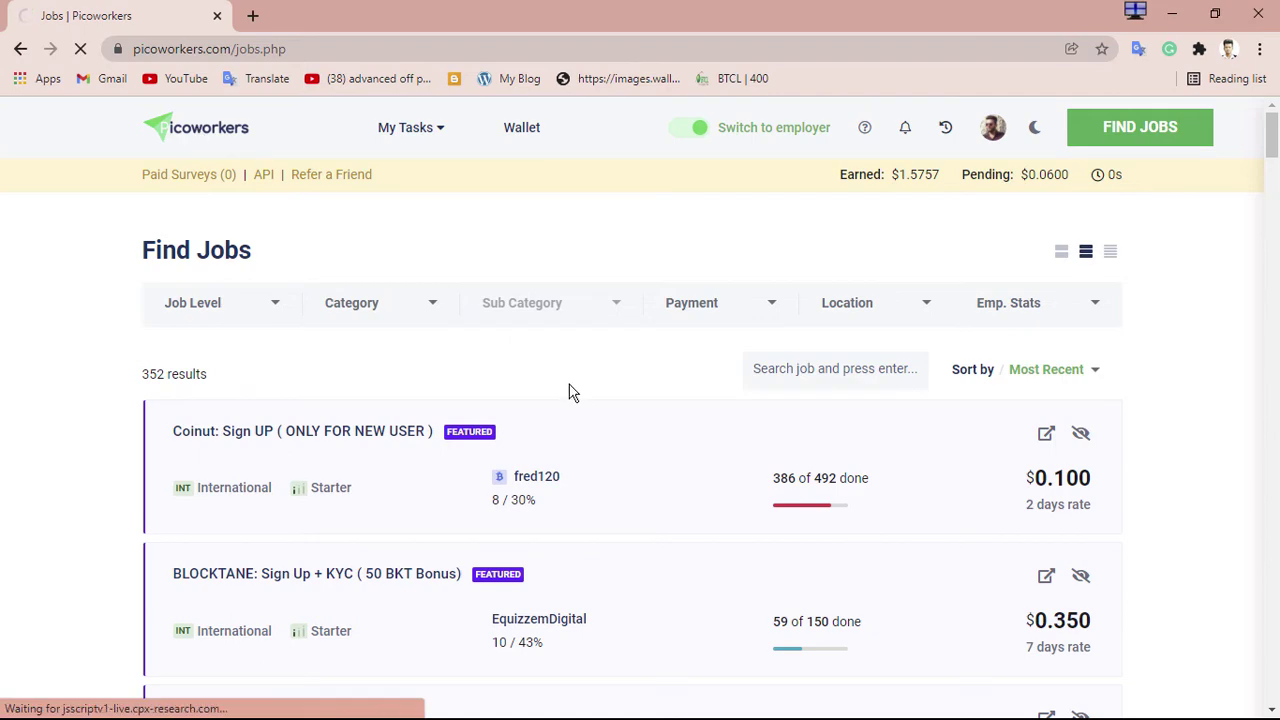
Open the Language Tool : Sign Up job in a new tab and switch to it
scroll(424, 375, "down", 10)
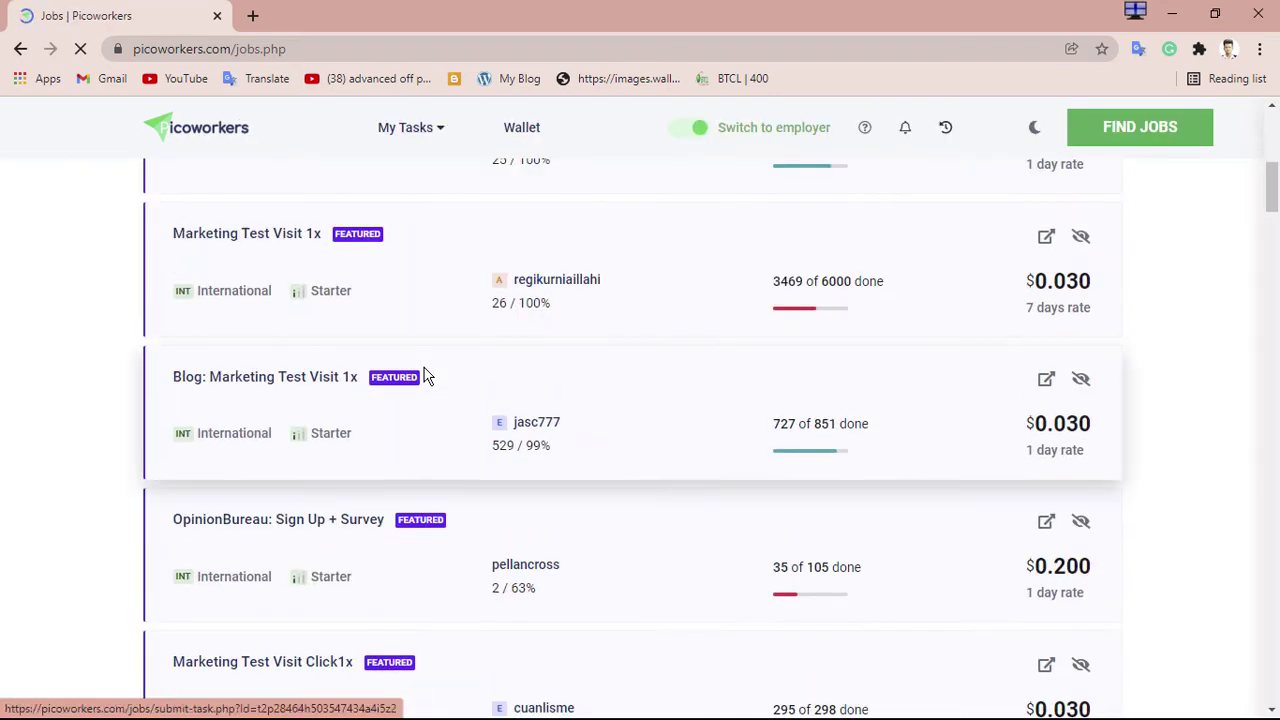
scroll(428, 375, "up", 4)
scroll(428, 375, "down", 12)
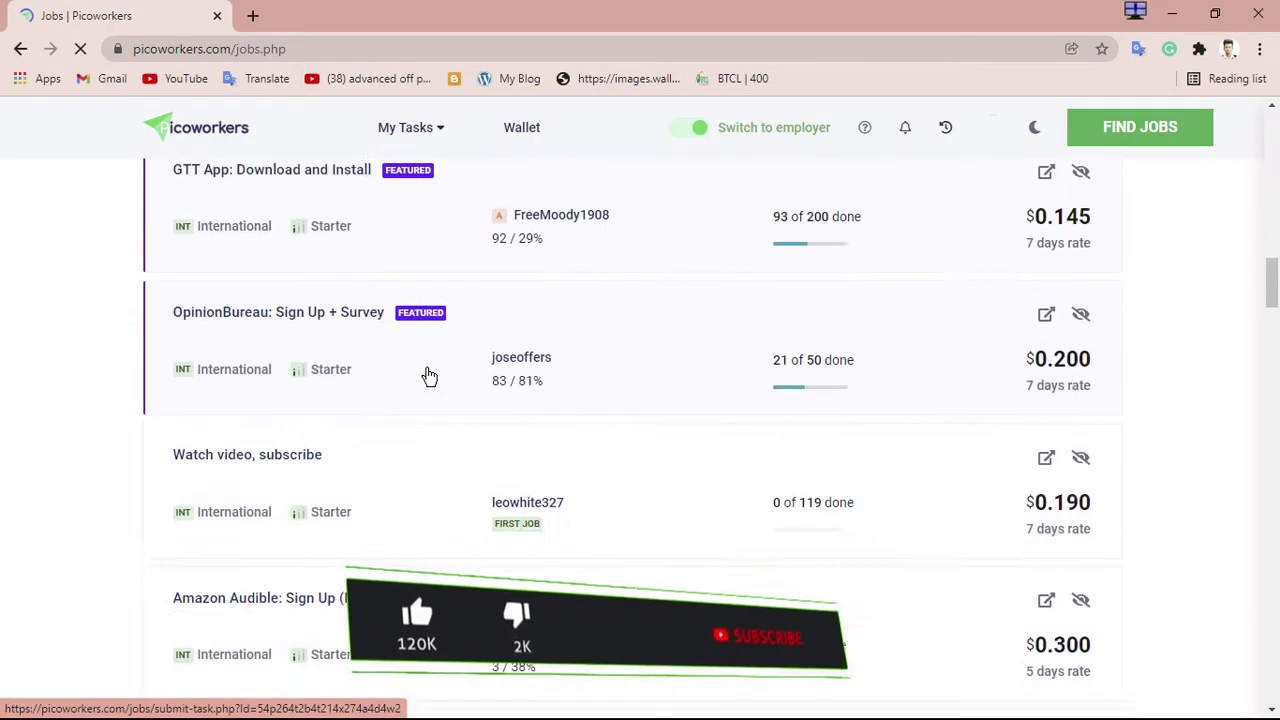
scroll(417, 334, "up", 2)
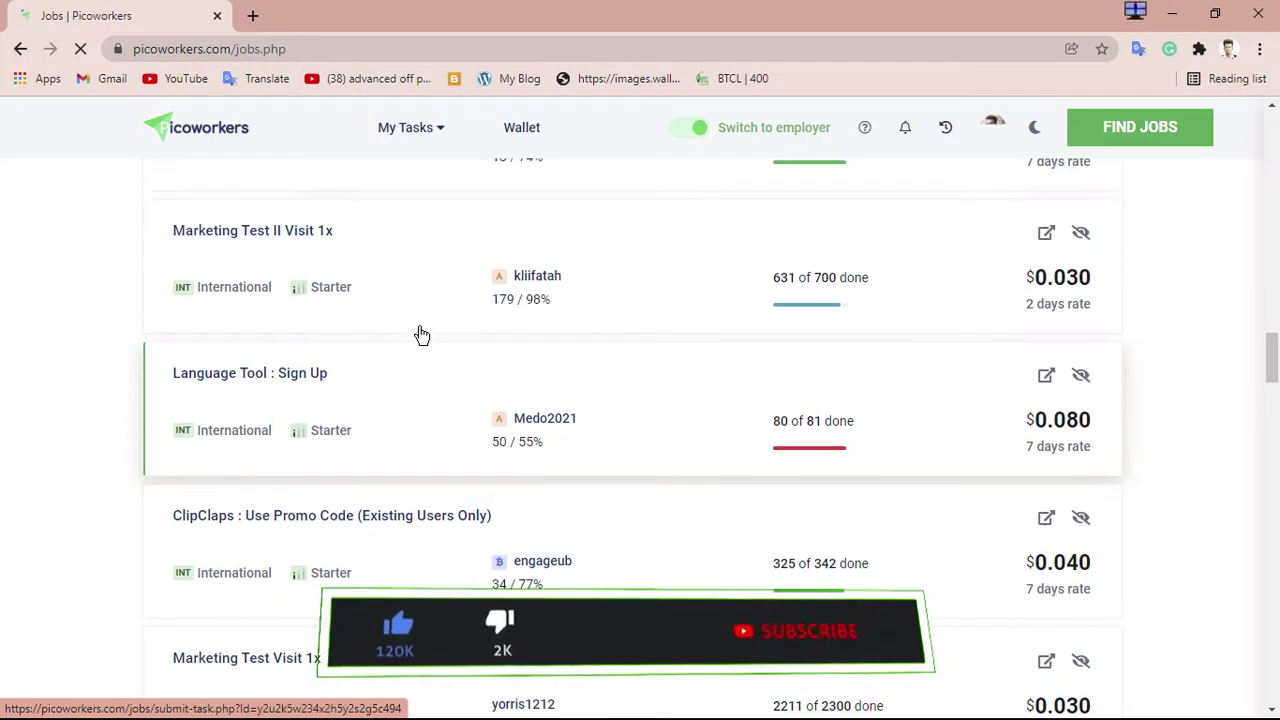
scroll(389, 514, "down", 2)
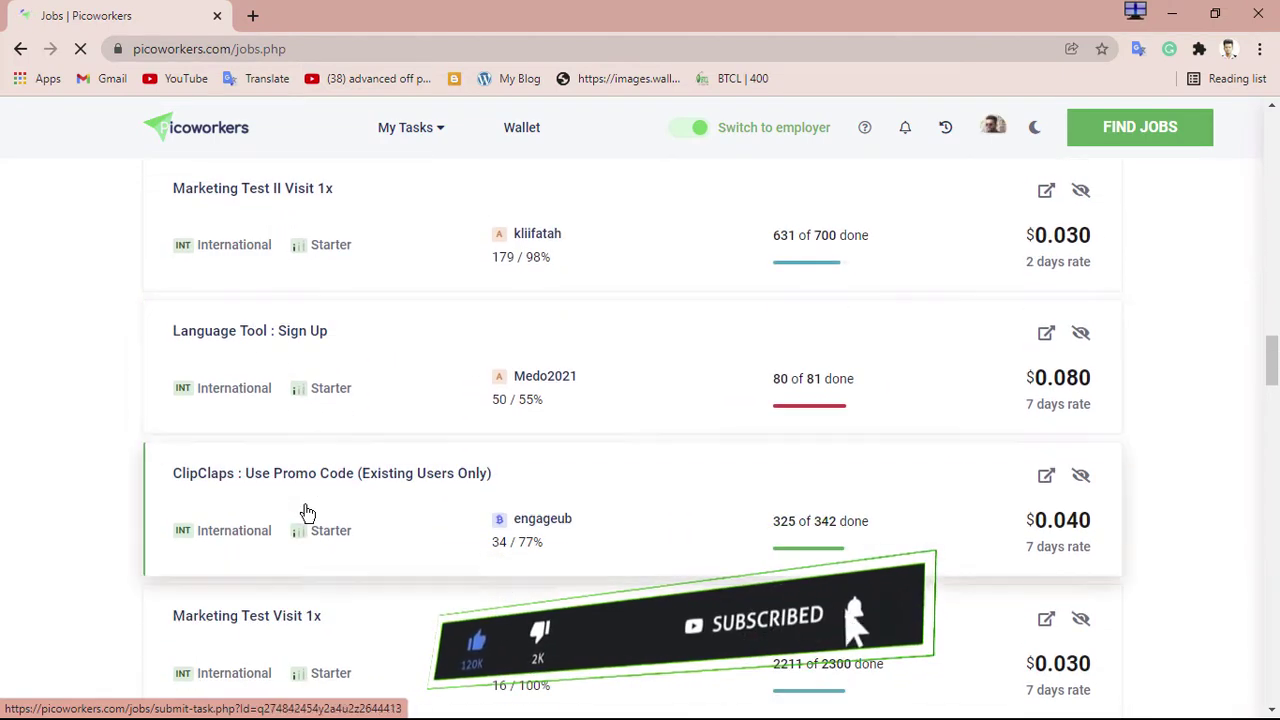
middle_click(318, 340)
left_click(322, 10)
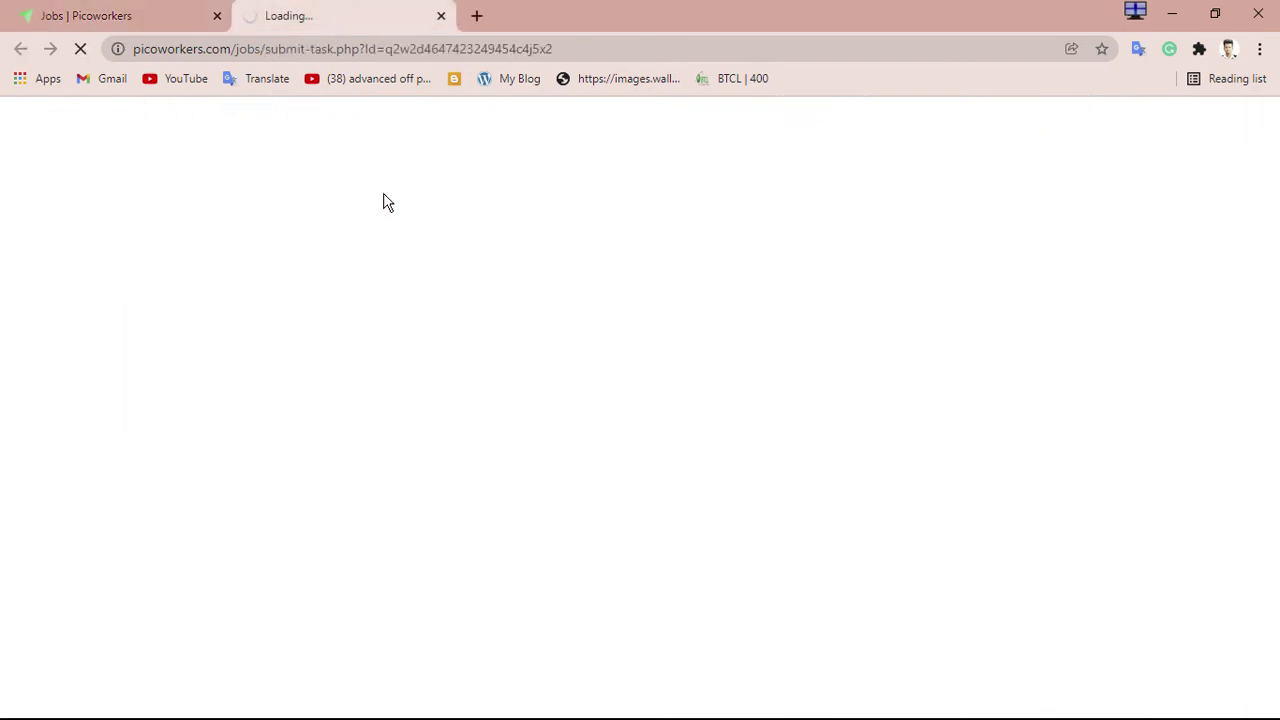
Look over the job's title and its $0.080 price on the job page
scroll(400, 265, "down", 6)
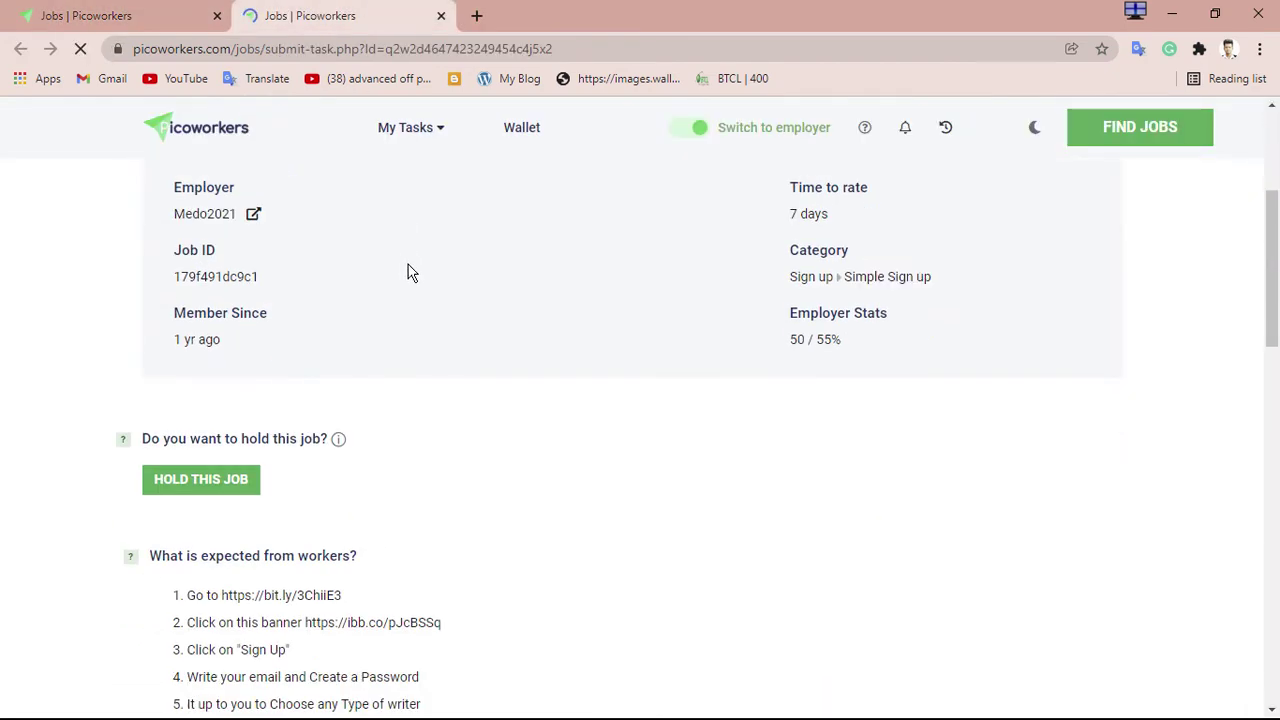
scroll(413, 277, "up", 2)
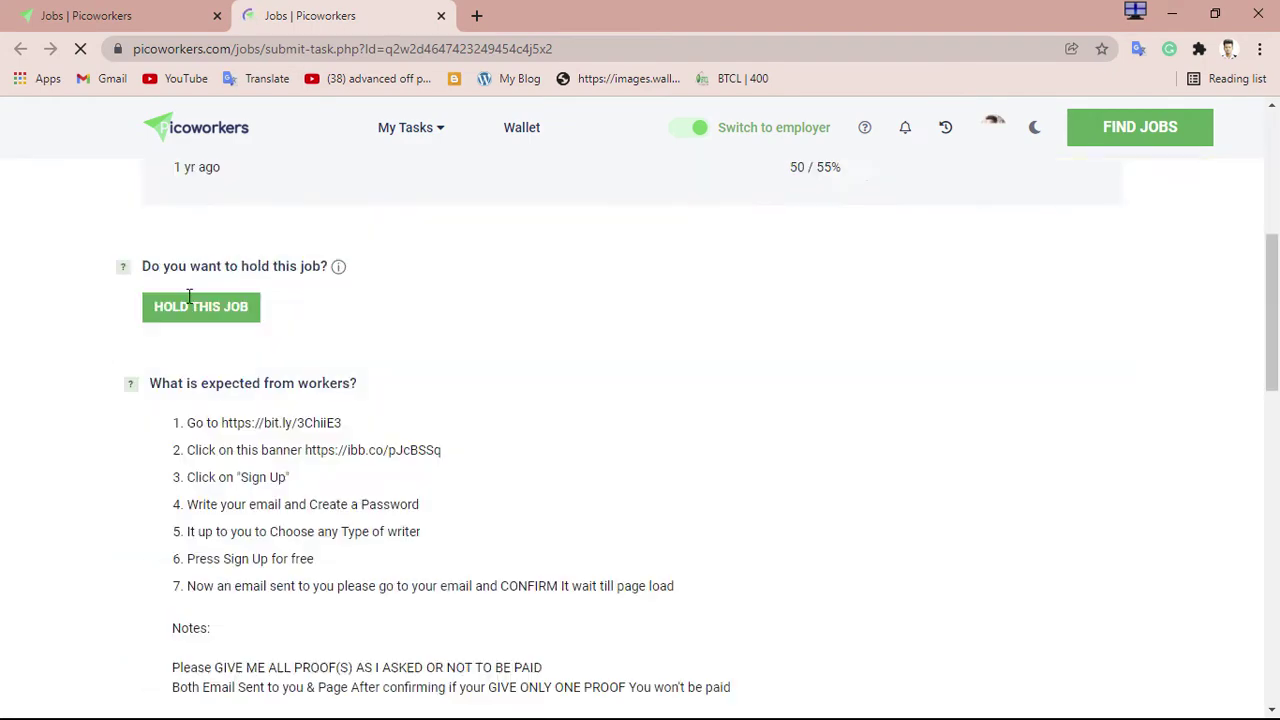
left_click_drag(224, 287, 381, 290)
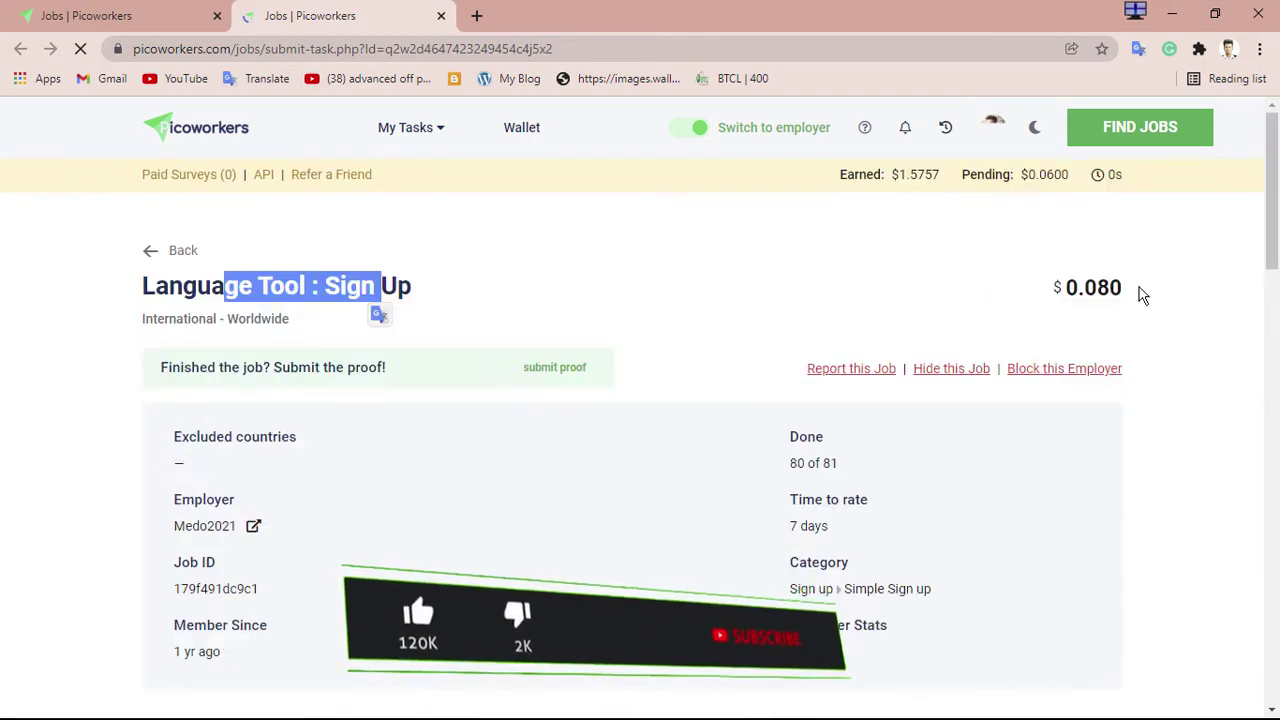
left_click_drag(1137, 291, 1070, 290)
left_click(589, 286)
left_click_drag(182, 287, 338, 288)
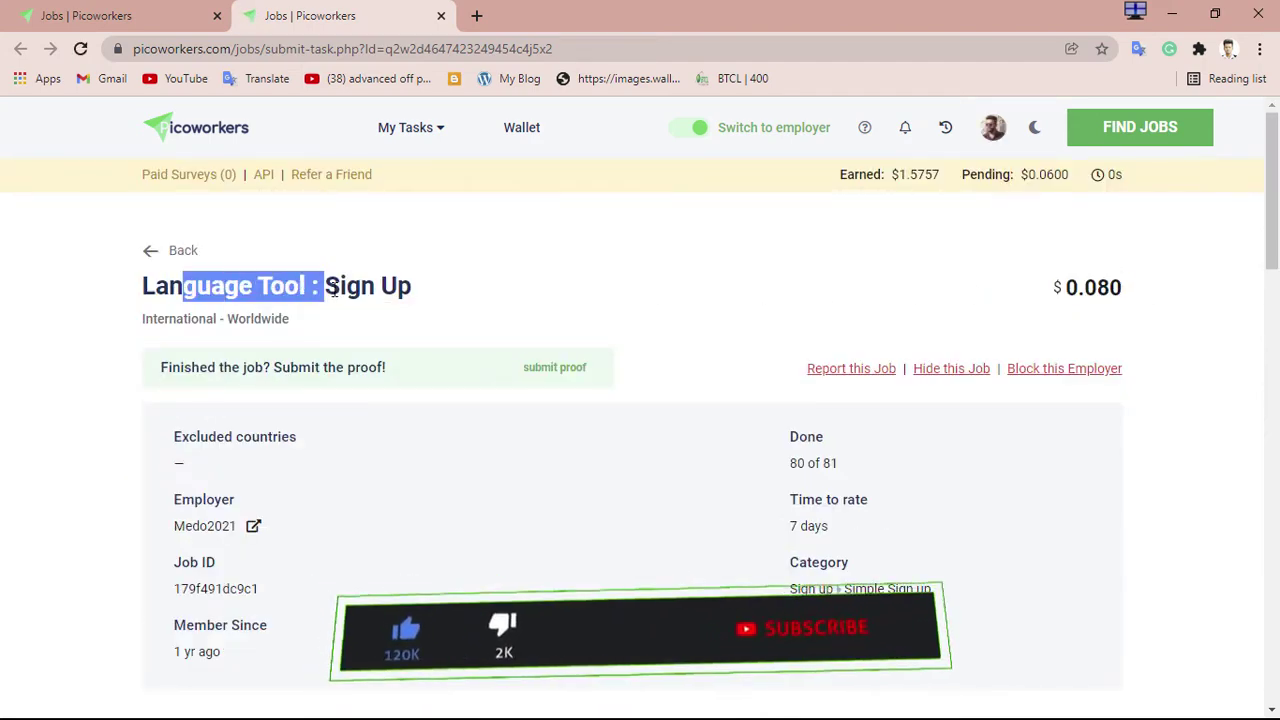
left_click(477, 306)
scroll(477, 306, "down", 5)
scroll(477, 306, "up", 5)
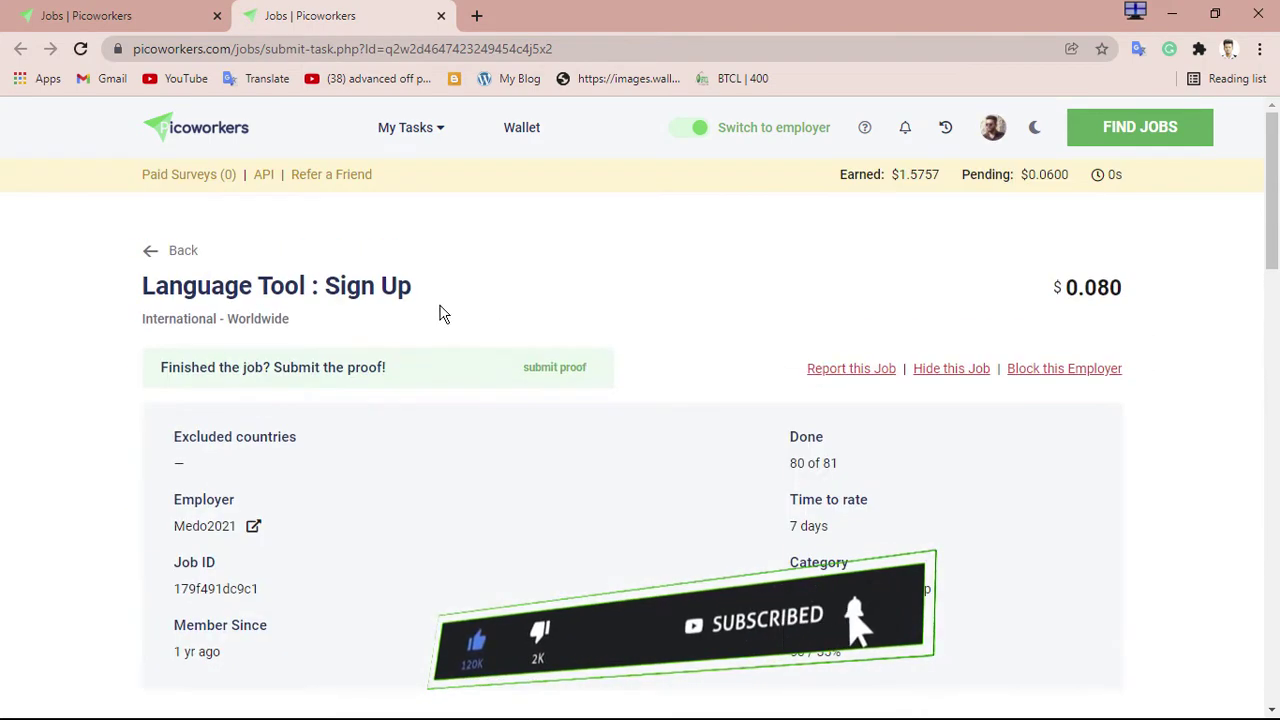
left_click_drag(149, 278, 463, 309)
Scroll to 'What is expected from workers?' and select the step 1 bit.ly link
scroll(465, 305, "down", 6)
scroll(468, 308, "down", 3)
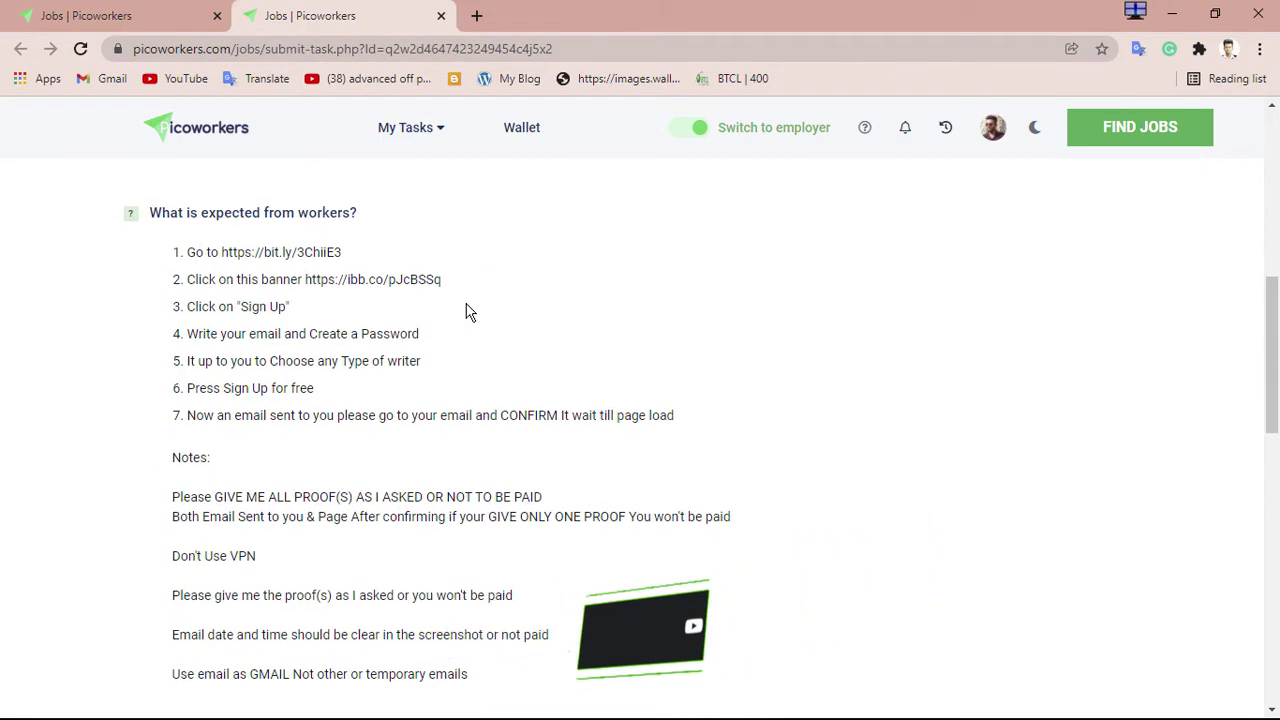
scroll(472, 310, "up", 5)
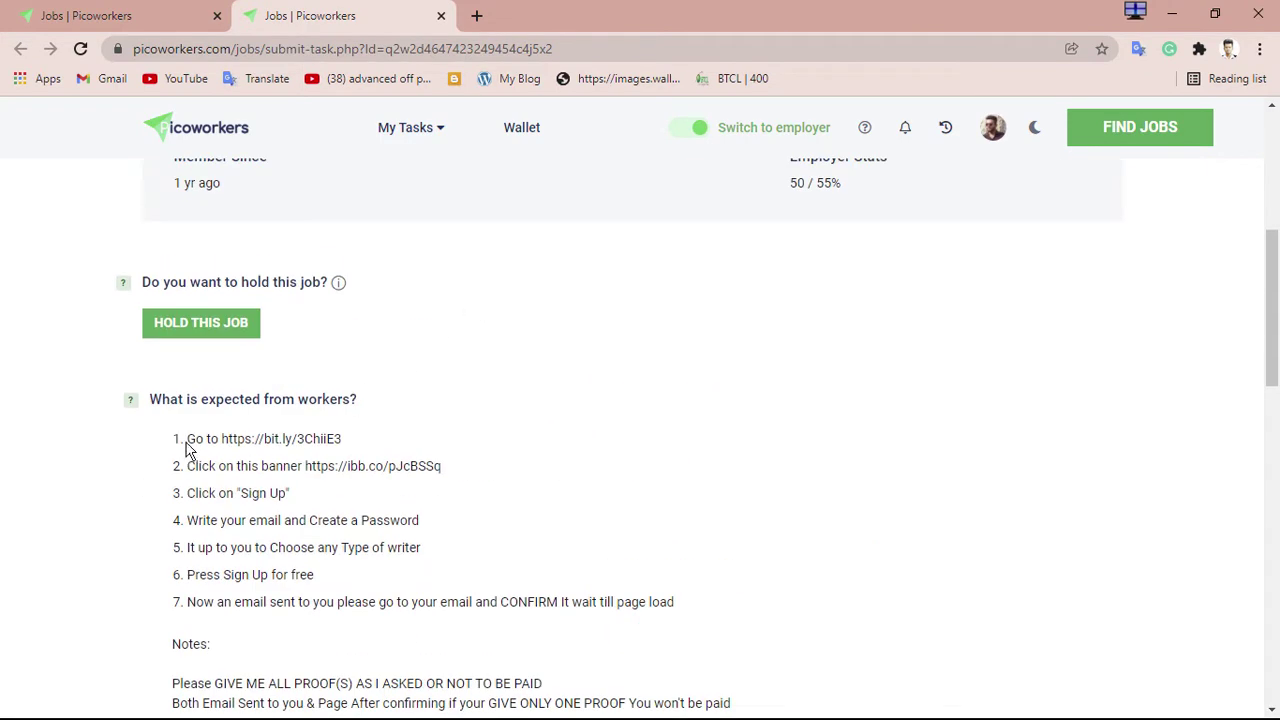
left_click_drag(186, 448, 322, 440)
left_click(405, 445)
left_click_drag(224, 440, 349, 443)
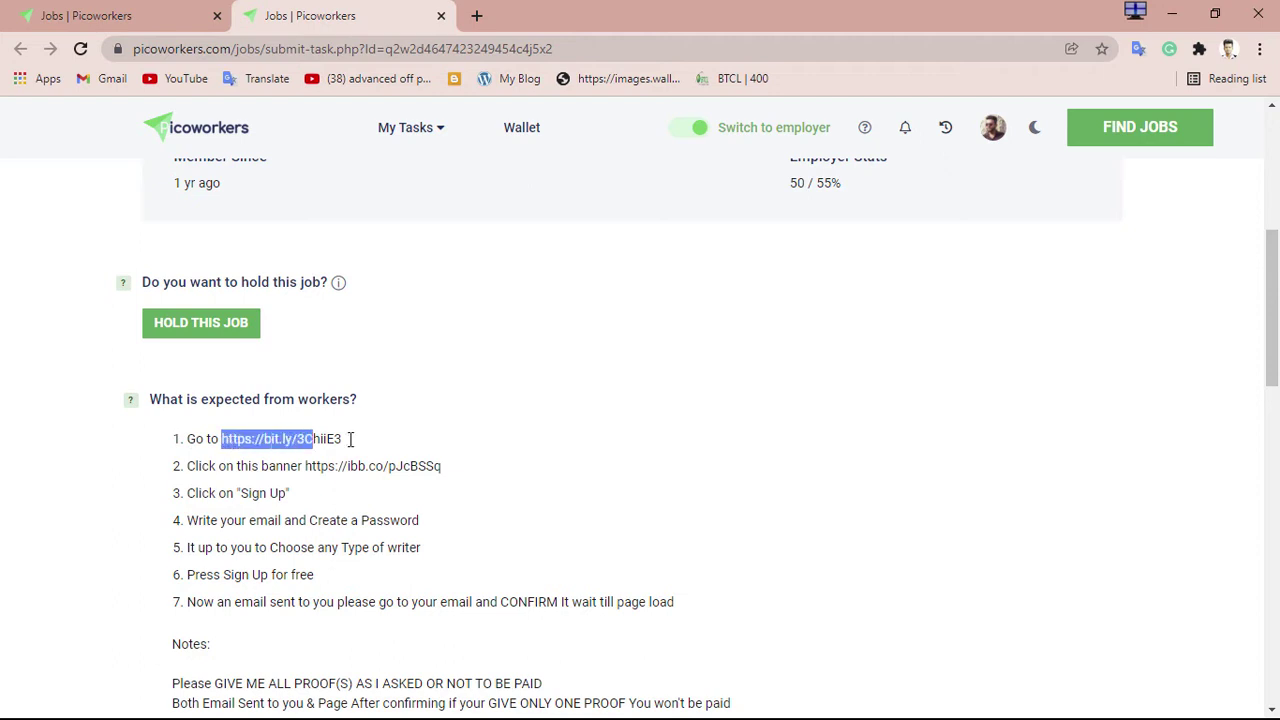
Copy the step 1 bit.ly link and open a blank new tab
right_click(288, 440)
left_click(345, 452)
left_click(477, 16)
left_click(380, 16)
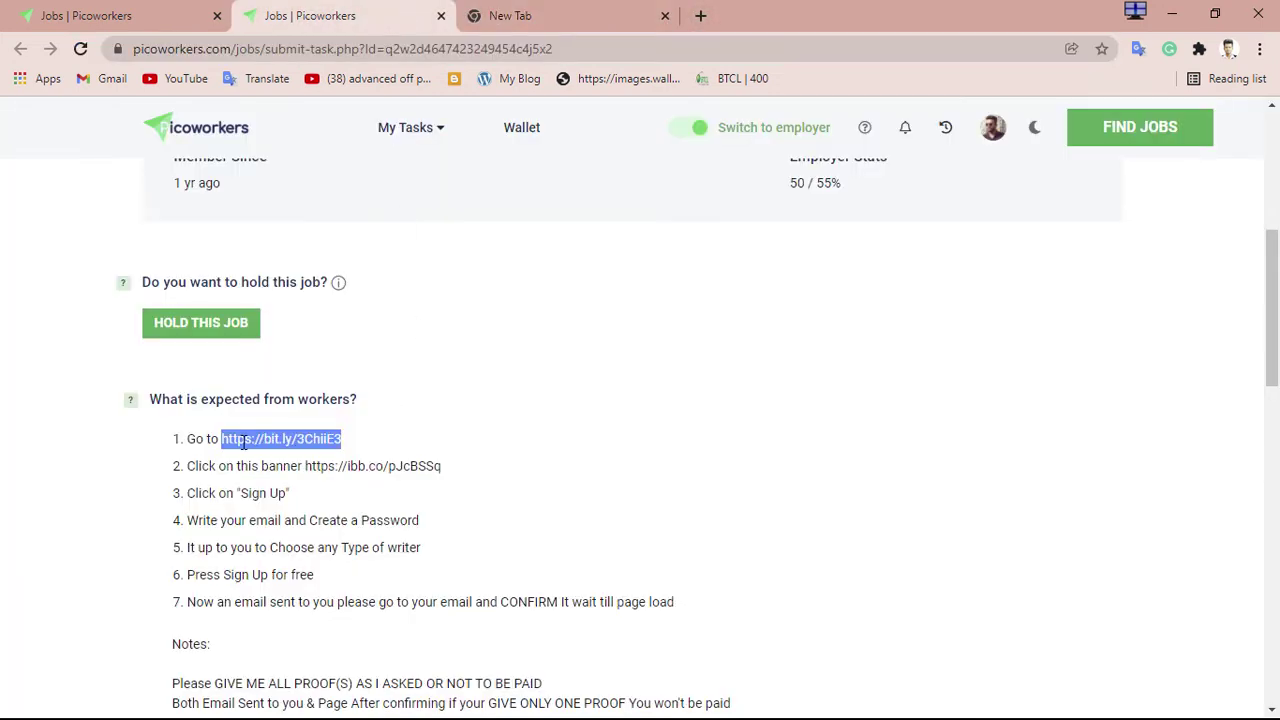
left_click(309, 442)
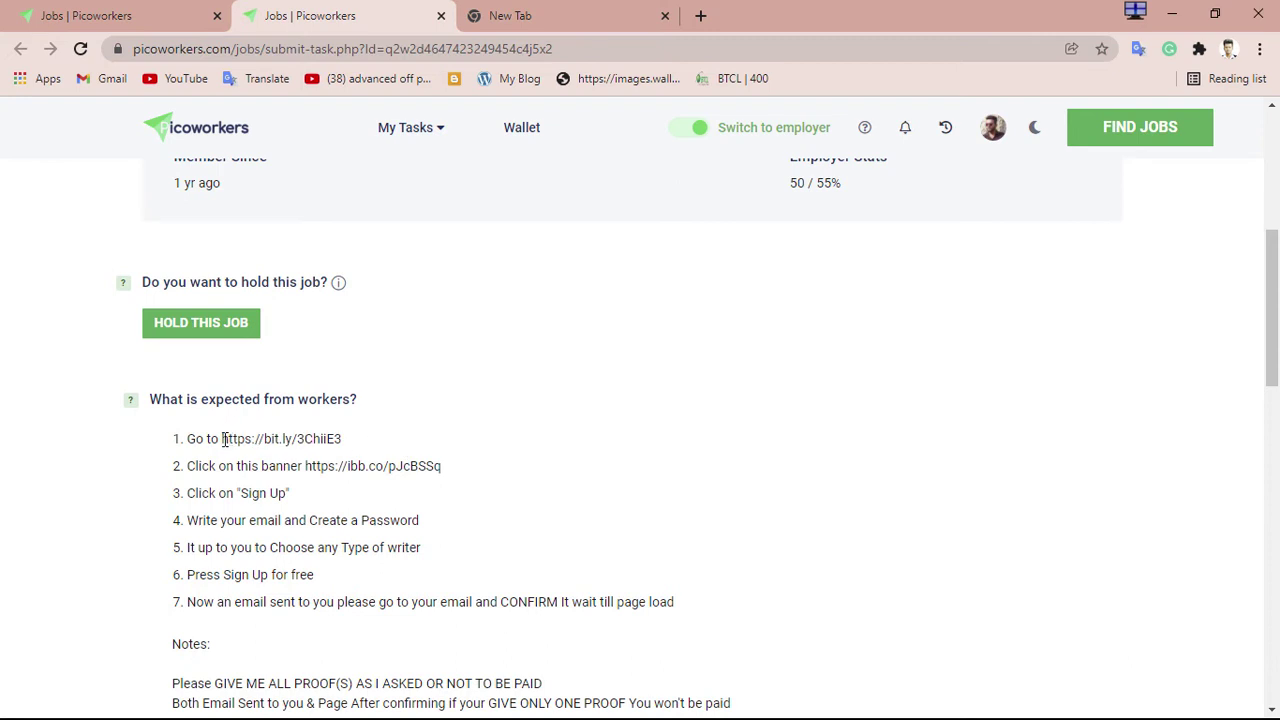
left_click_drag(224, 440, 384, 446)
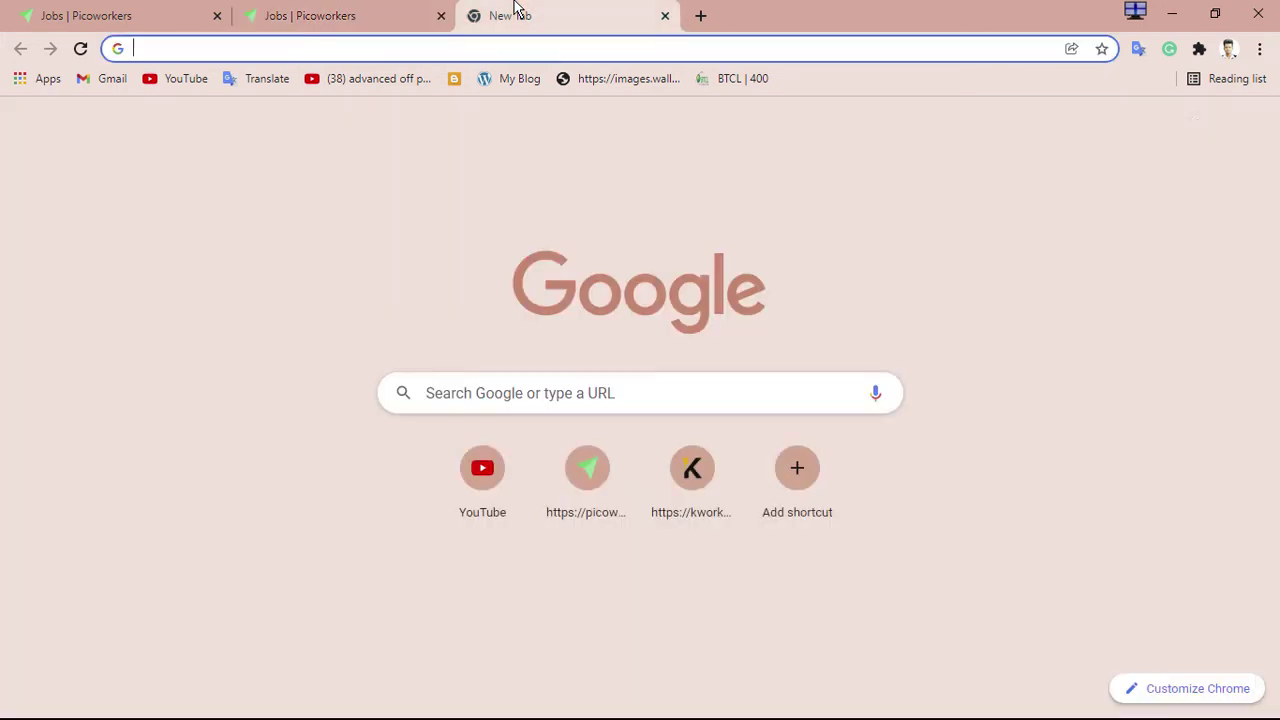
left_click(520, 15)
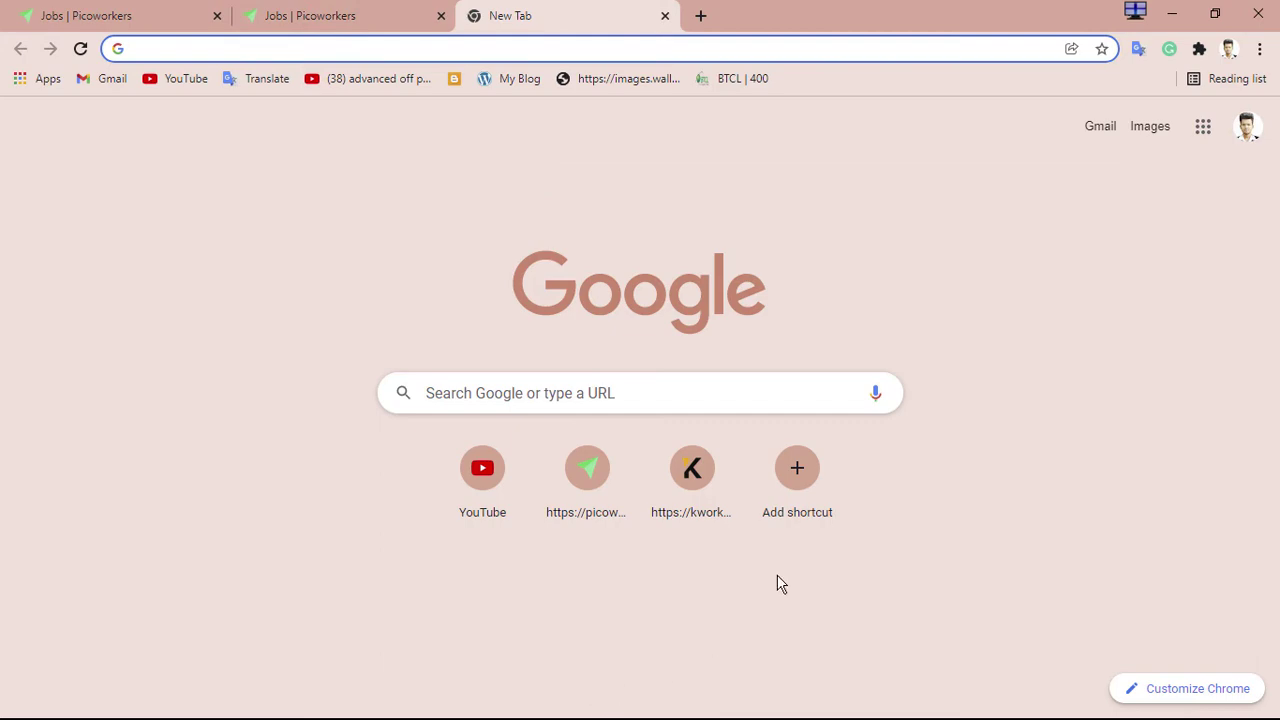
Paste the bit.ly link into a new tab in the other Chrome window, reaching the How to ? blog
left_click(1173, 12)
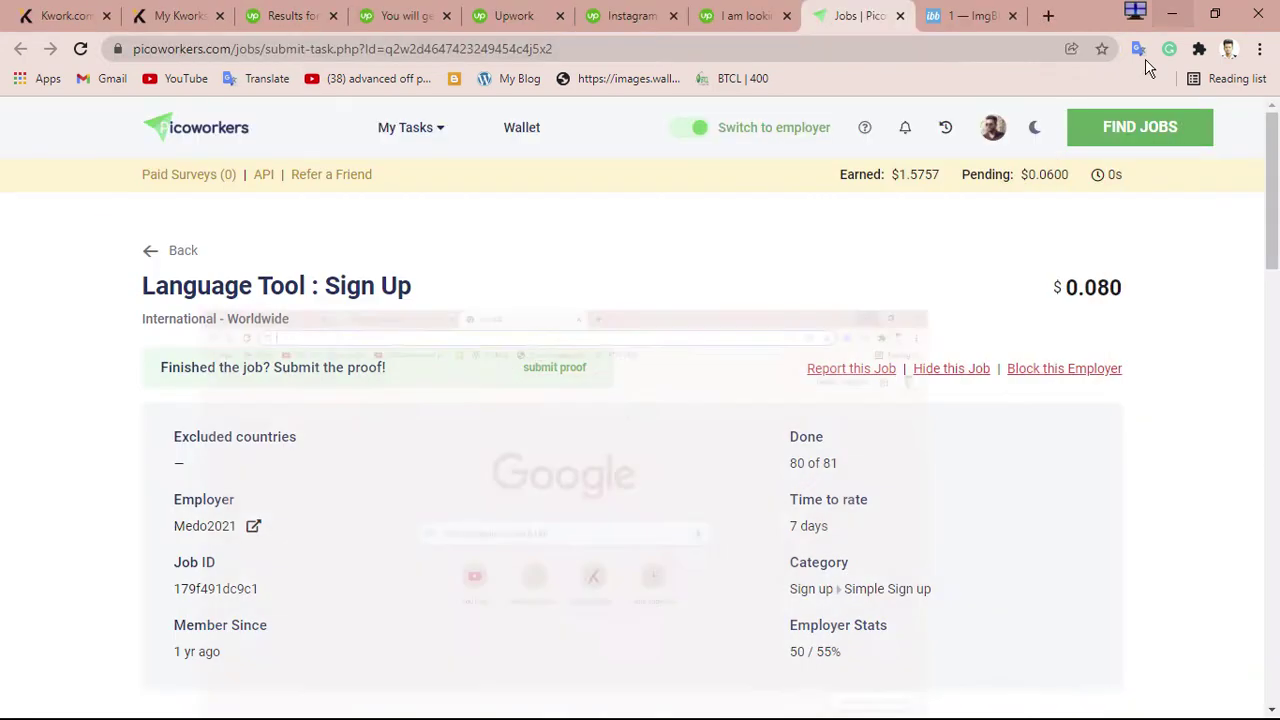
left_click(1176, 8)
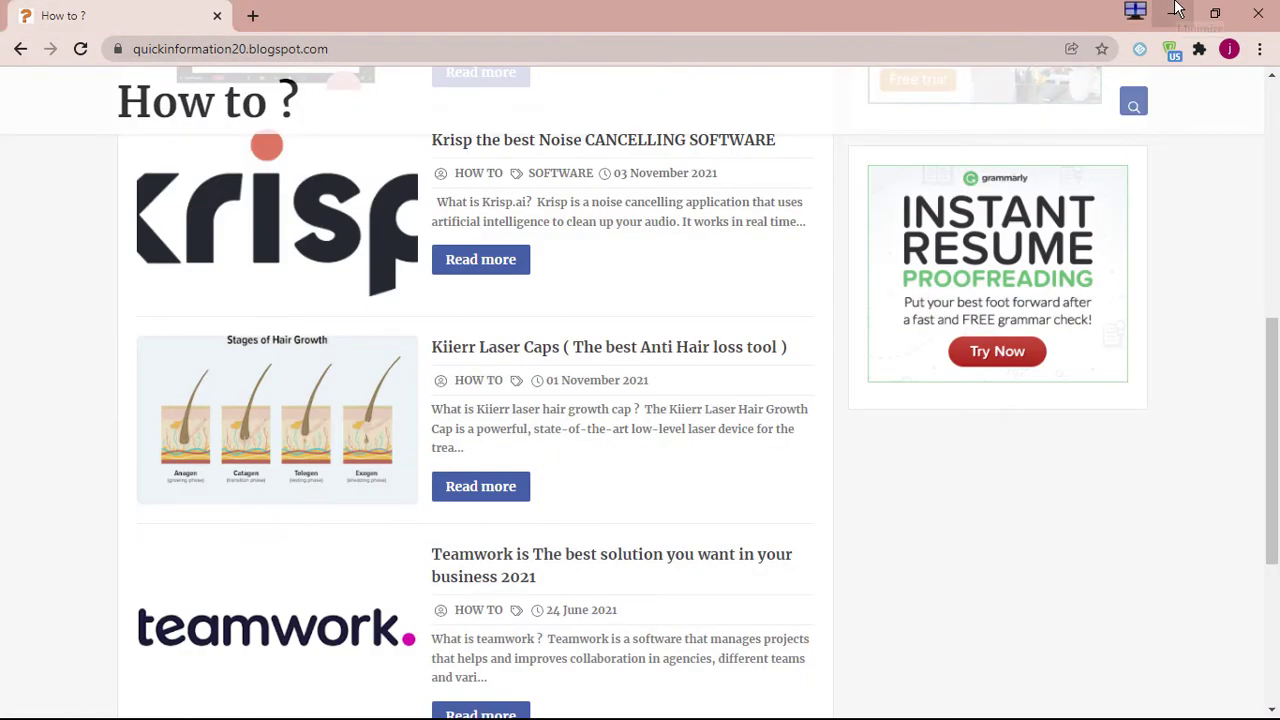
left_click(253, 15)
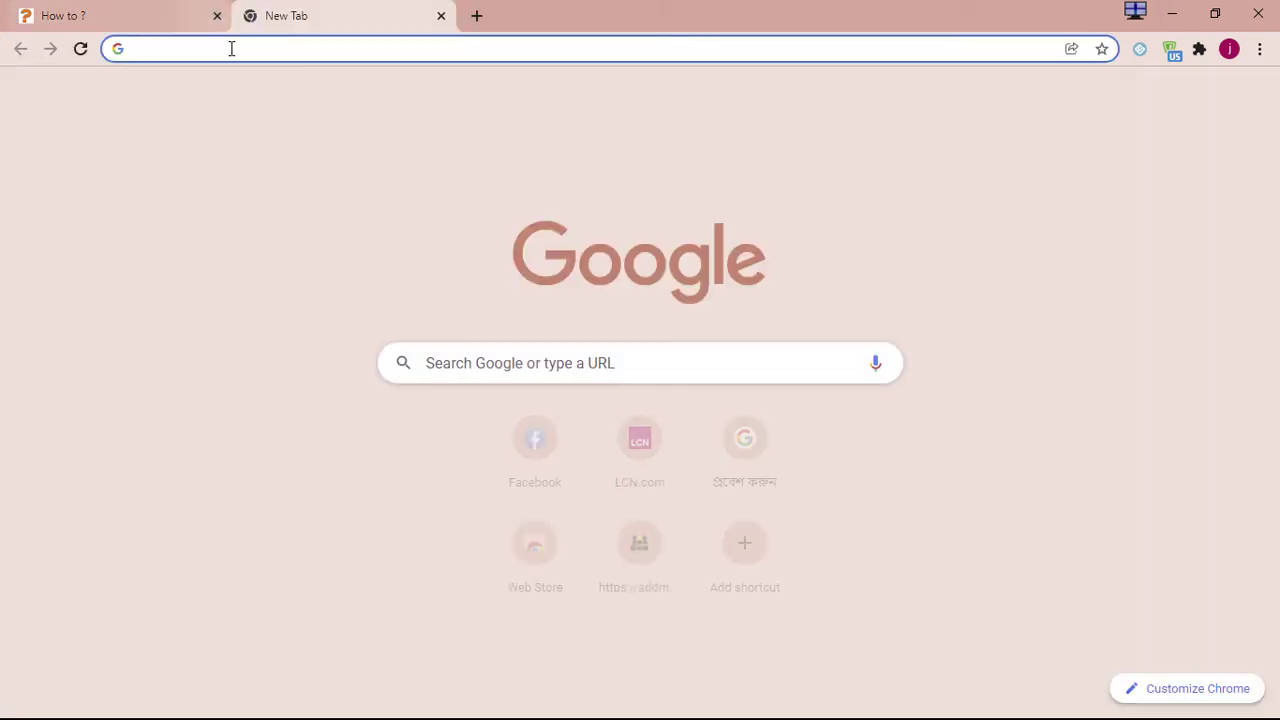
left_click(231, 48)
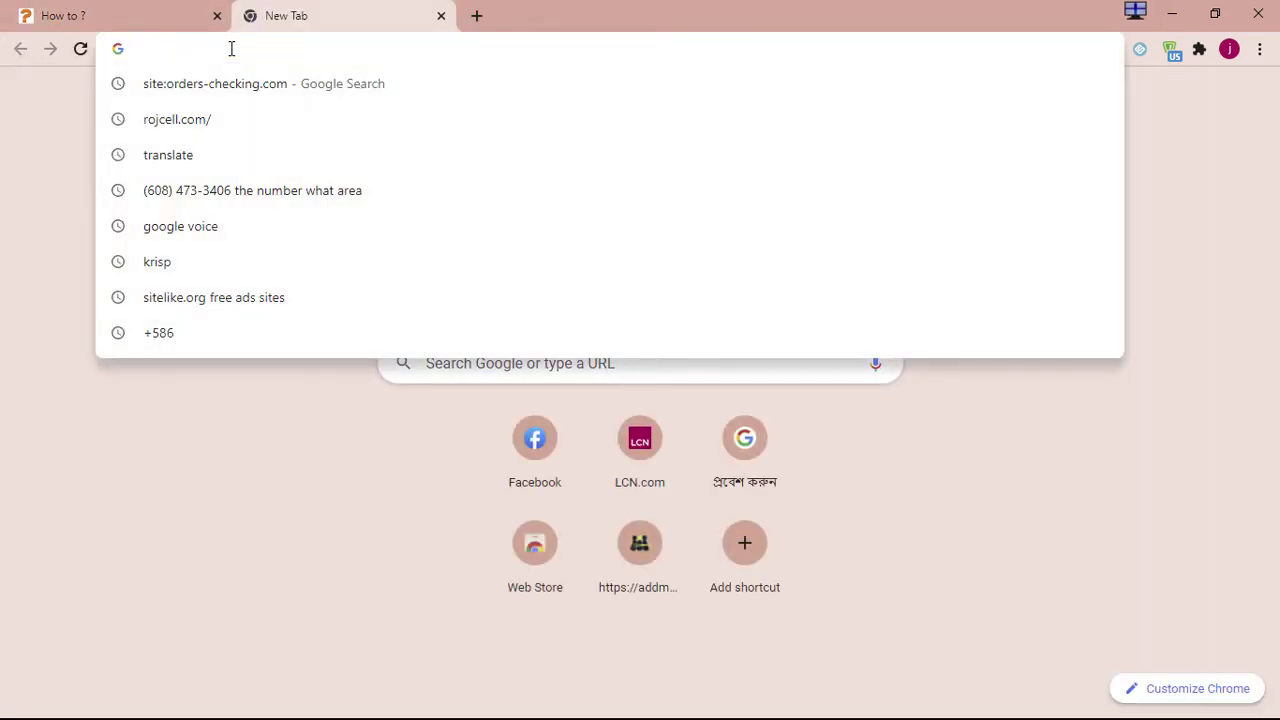
key("ctrl+v")
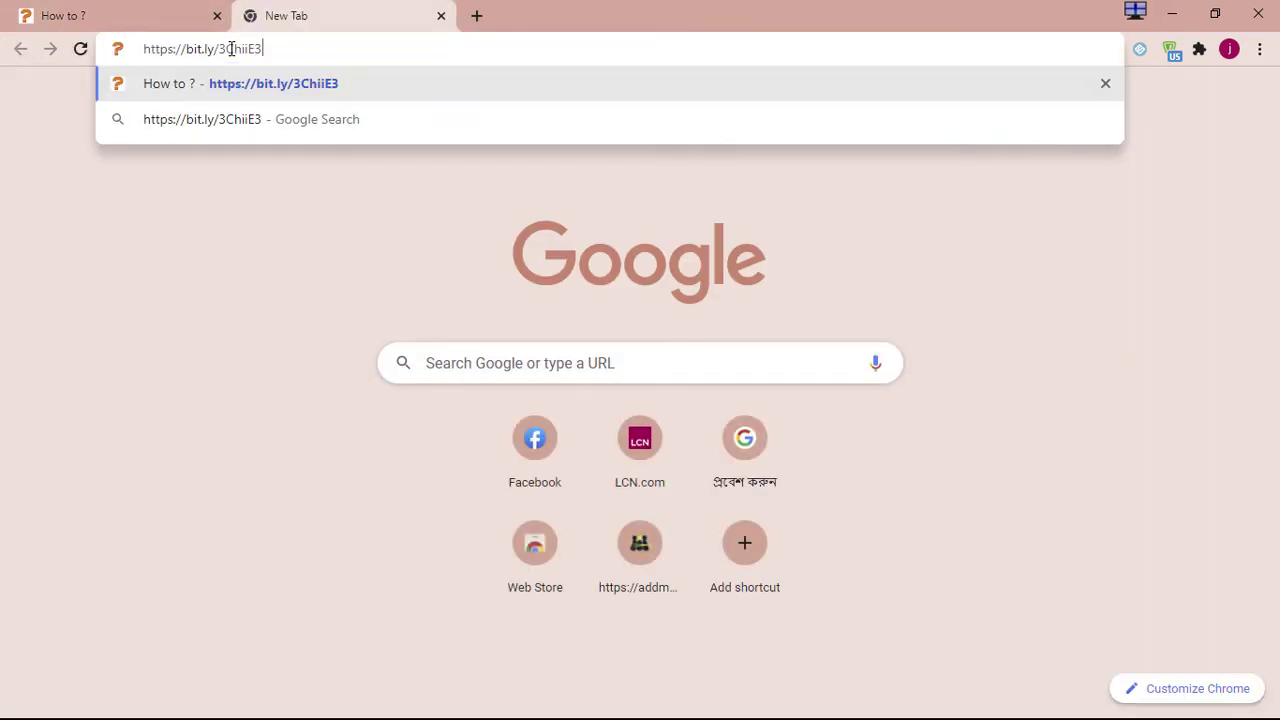
key("Return")
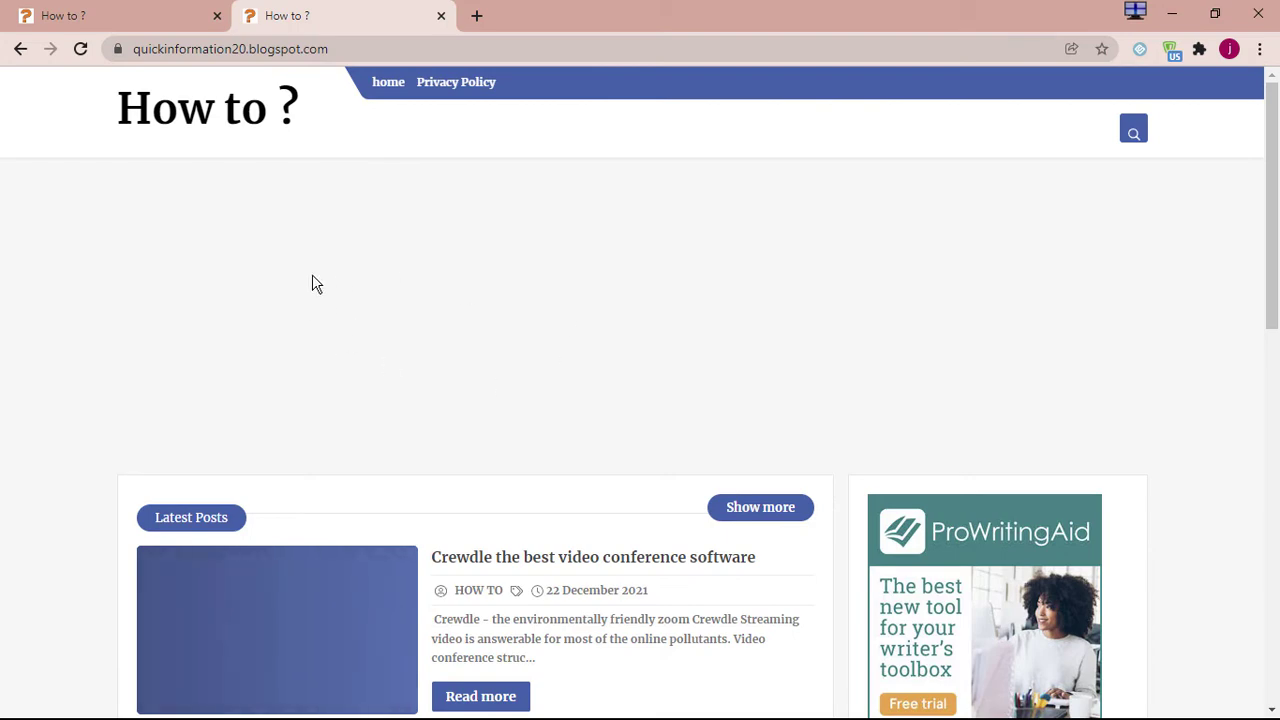
scroll(274, 174, "down", 4)
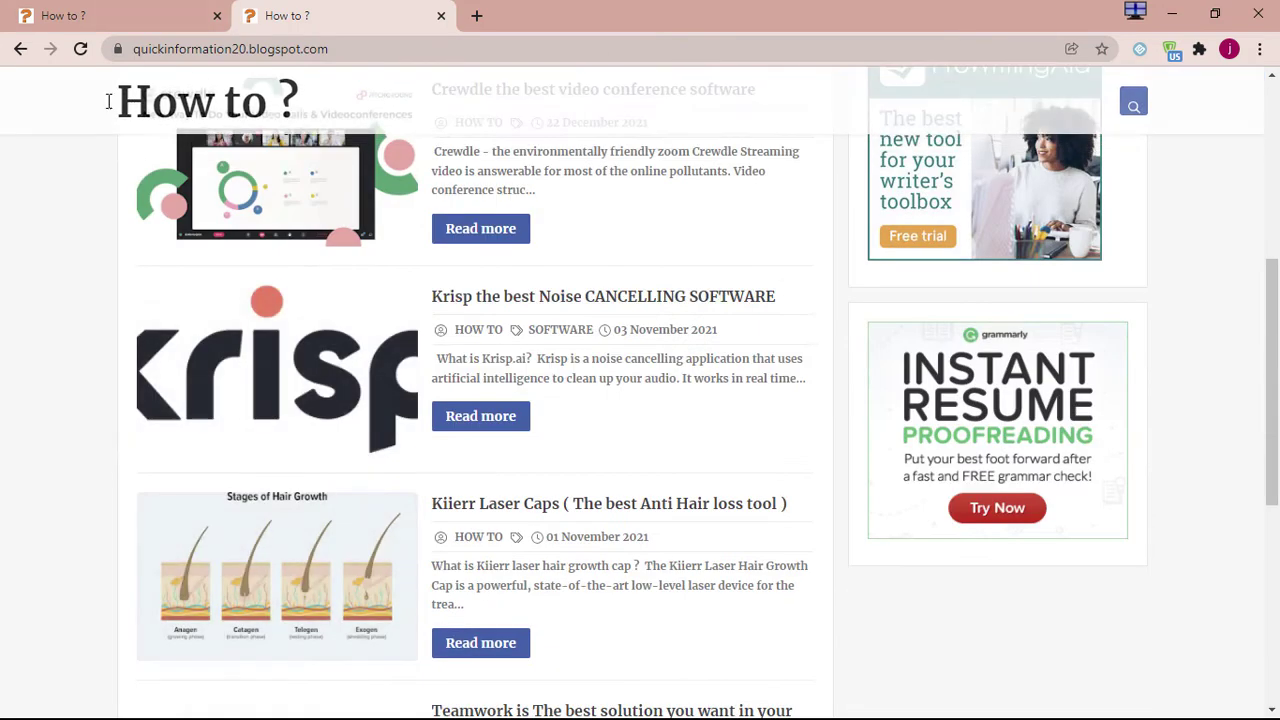
scroll(711, 206, "up", 5)
scroll(760, 210, "down", 5)
scroll(803, 203, "up", 6)
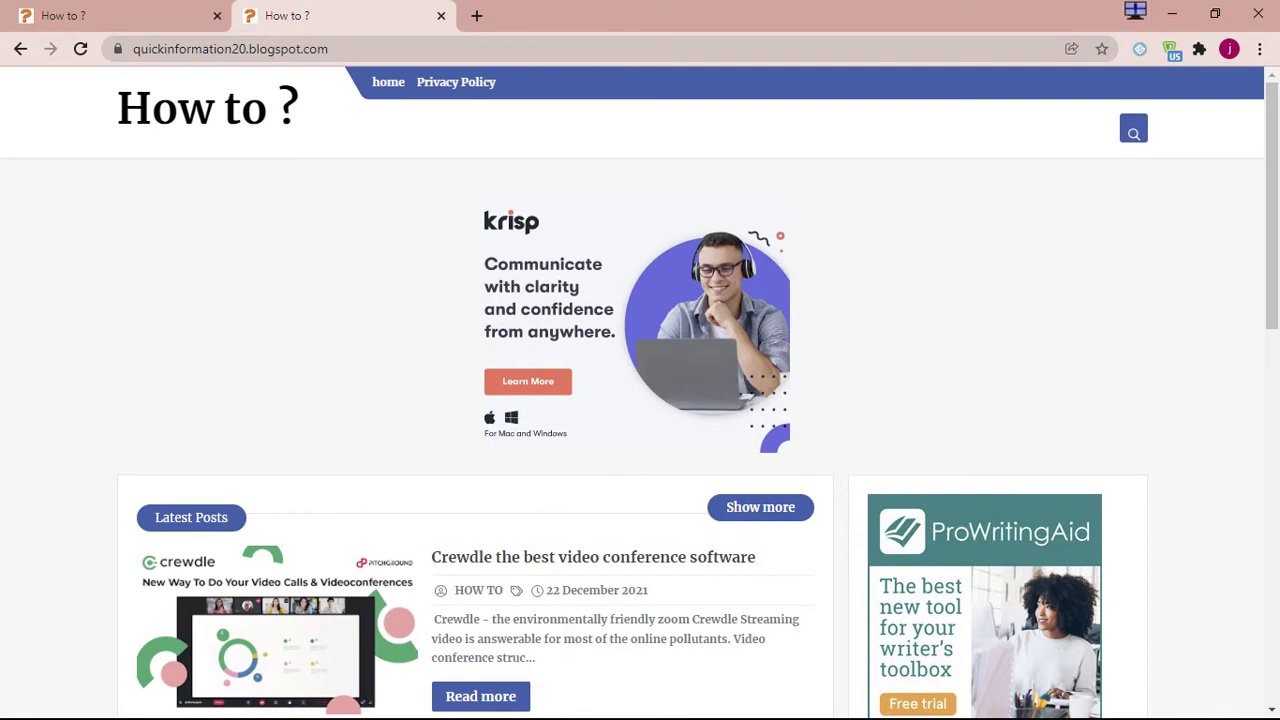
Close the Calculator, view the ImgBB banner page, then return to the Picoworkers instructions
left_click(1168, 12)
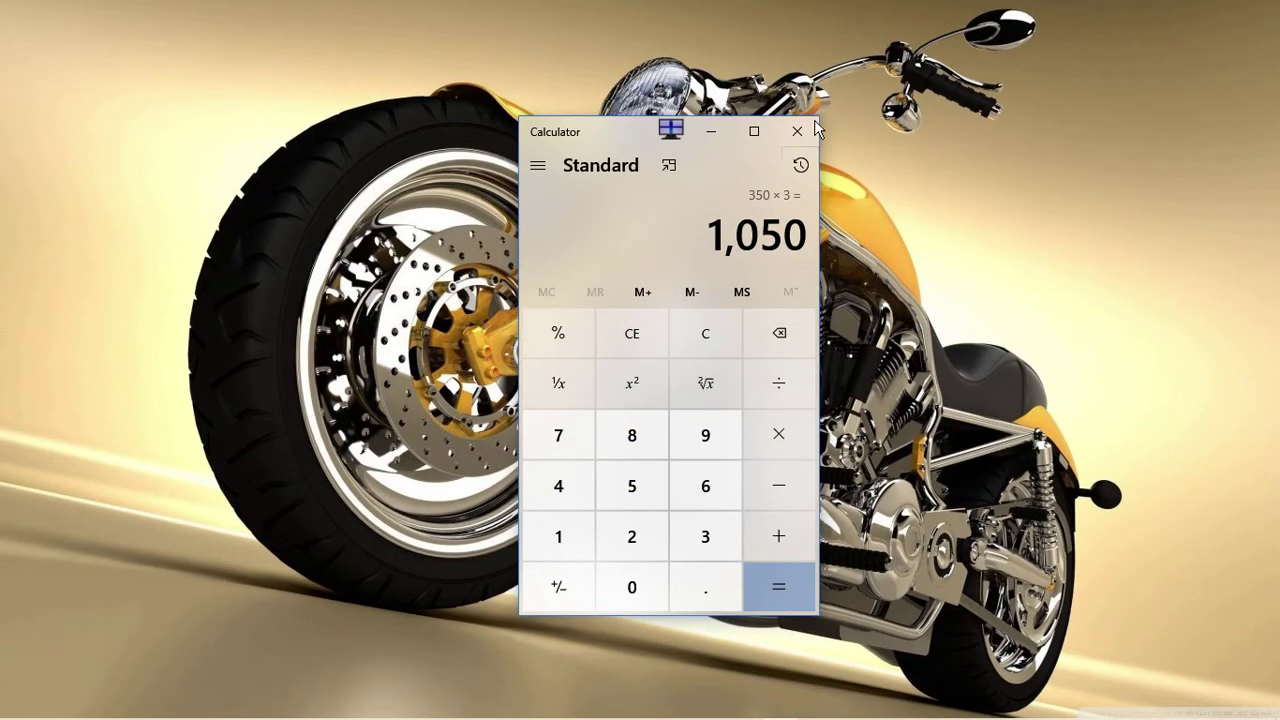
left_click(815, 127)
mouse_move(469, 710)
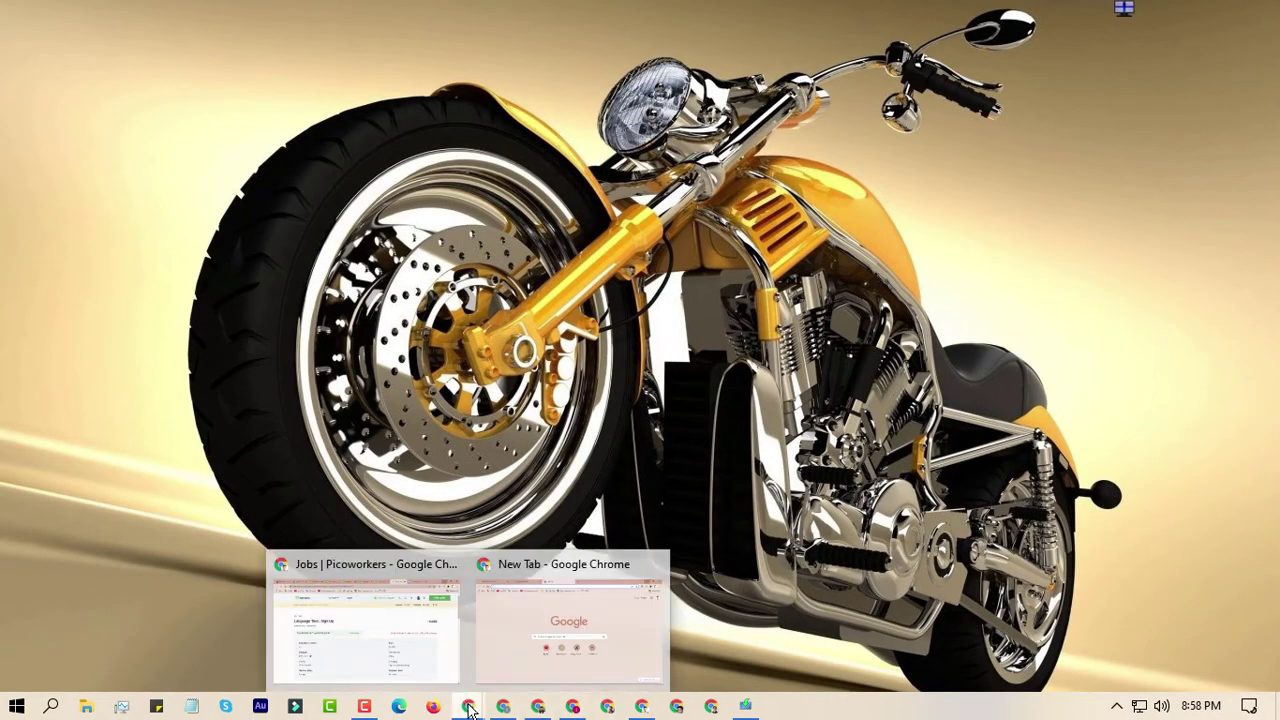
left_click(408, 643)
scroll(329, 480, "down", 6)
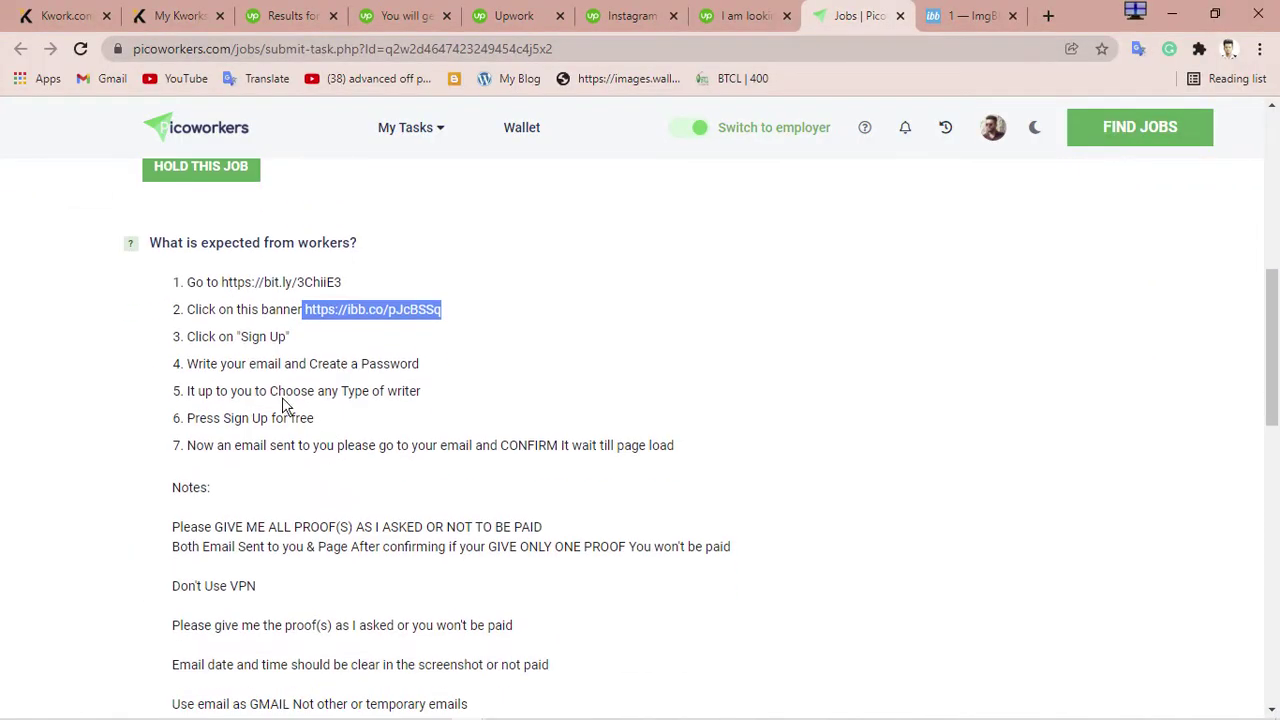
left_click(975, 22)
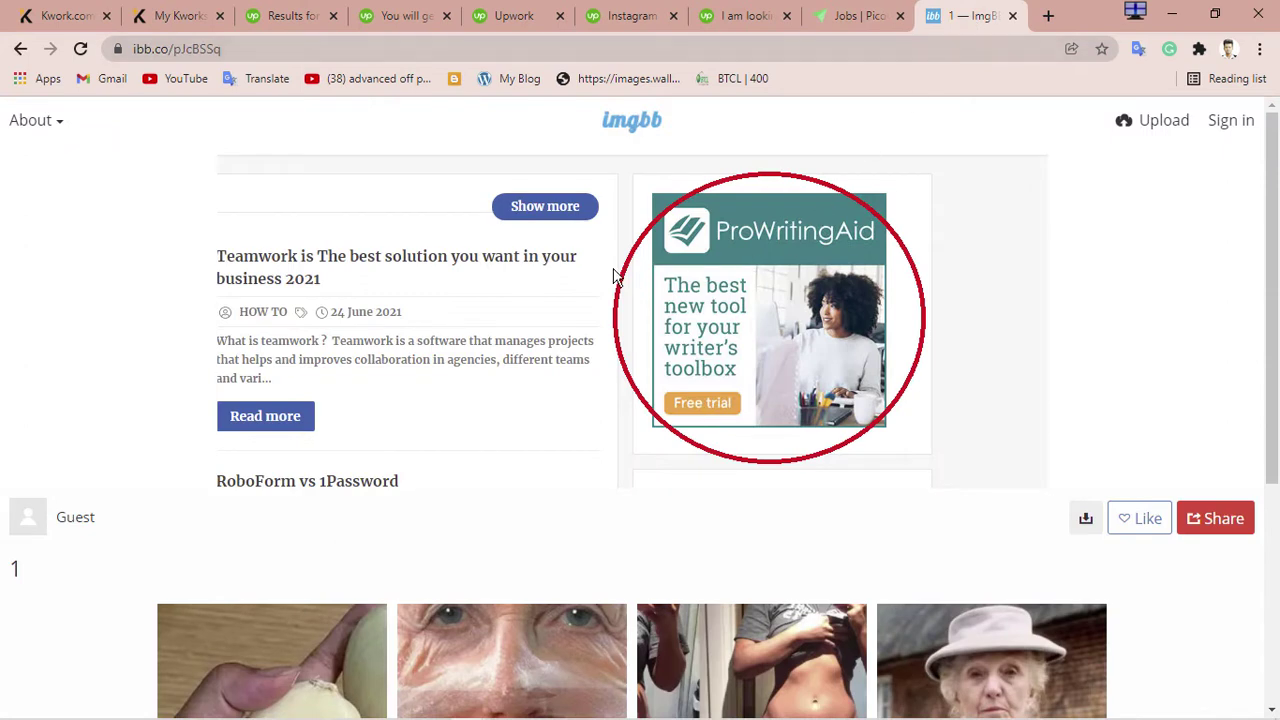
left_click(836, 12)
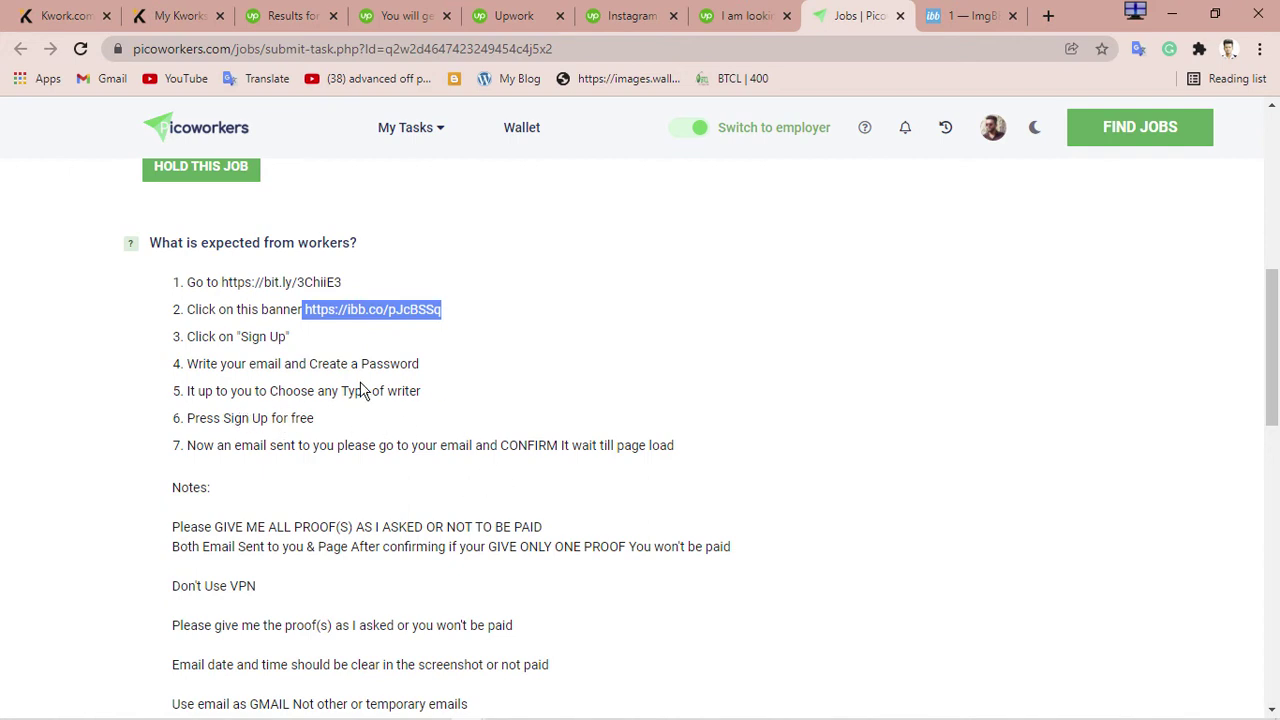
Read through the task steps, including choosing a writer type in step 5
left_click_drag(309, 393, 423, 391)
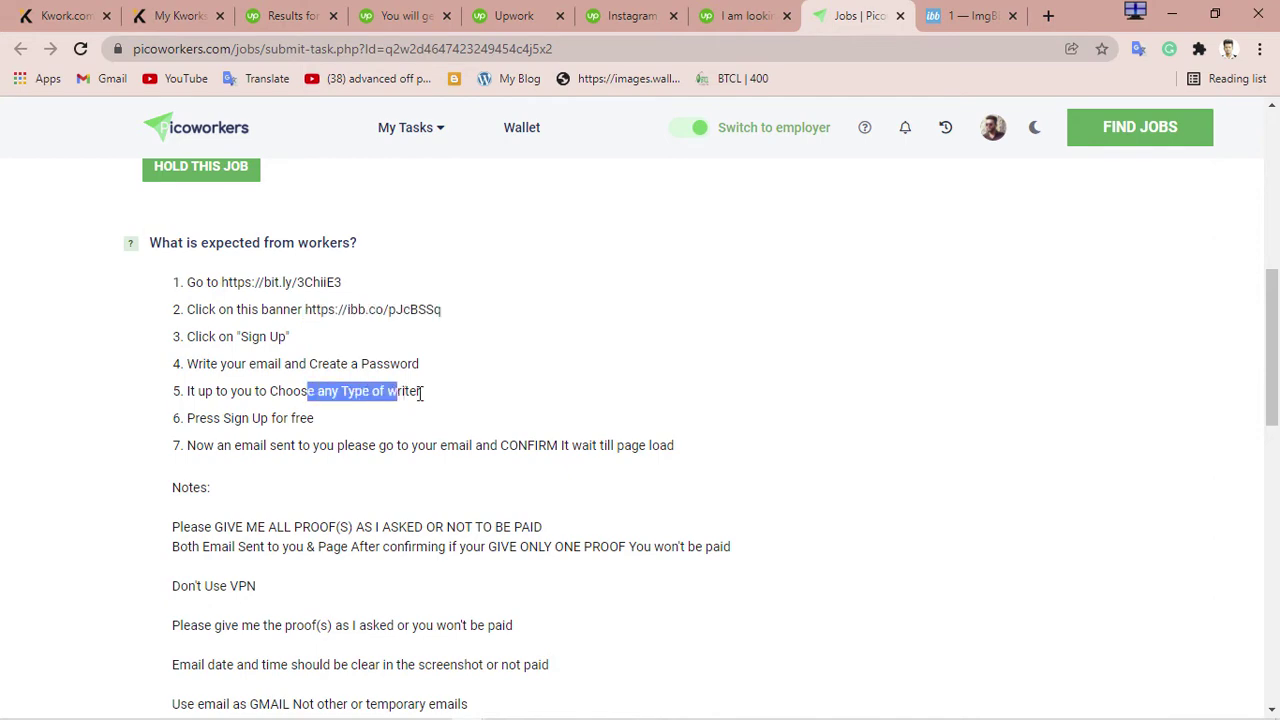
left_click(445, 398)
double_click(393, 391)
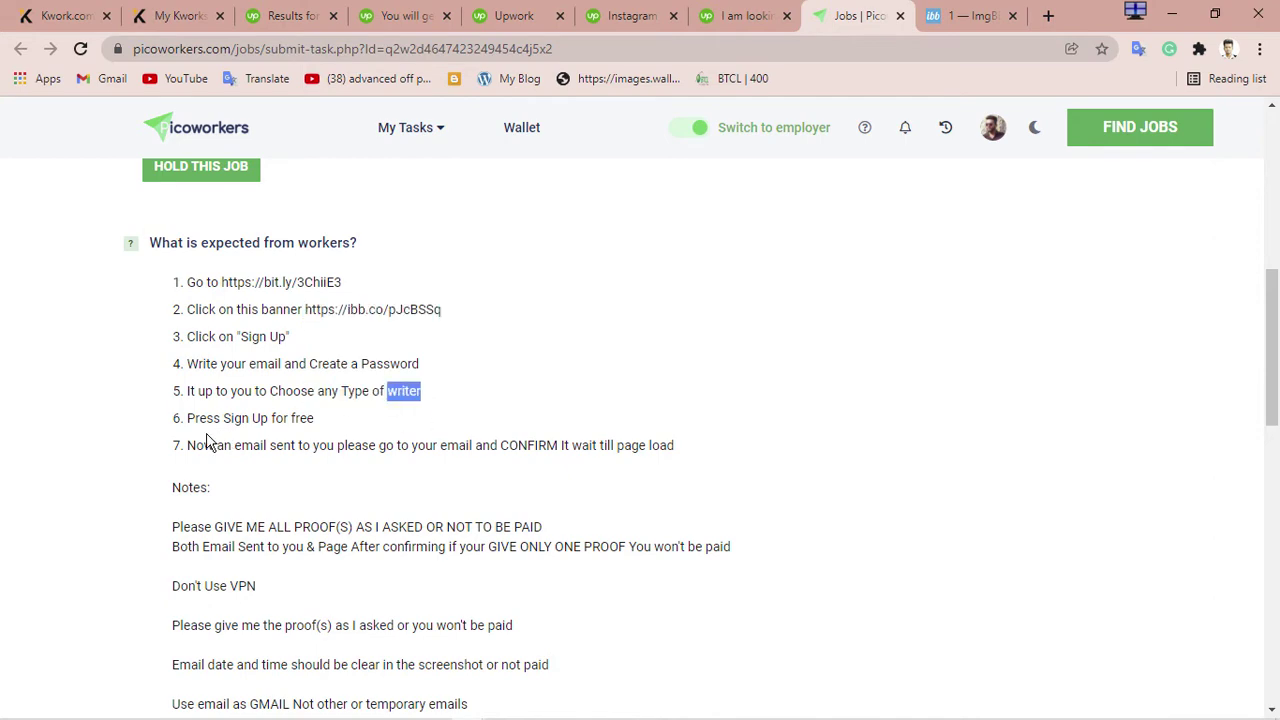
left_click_drag(254, 449, 465, 449)
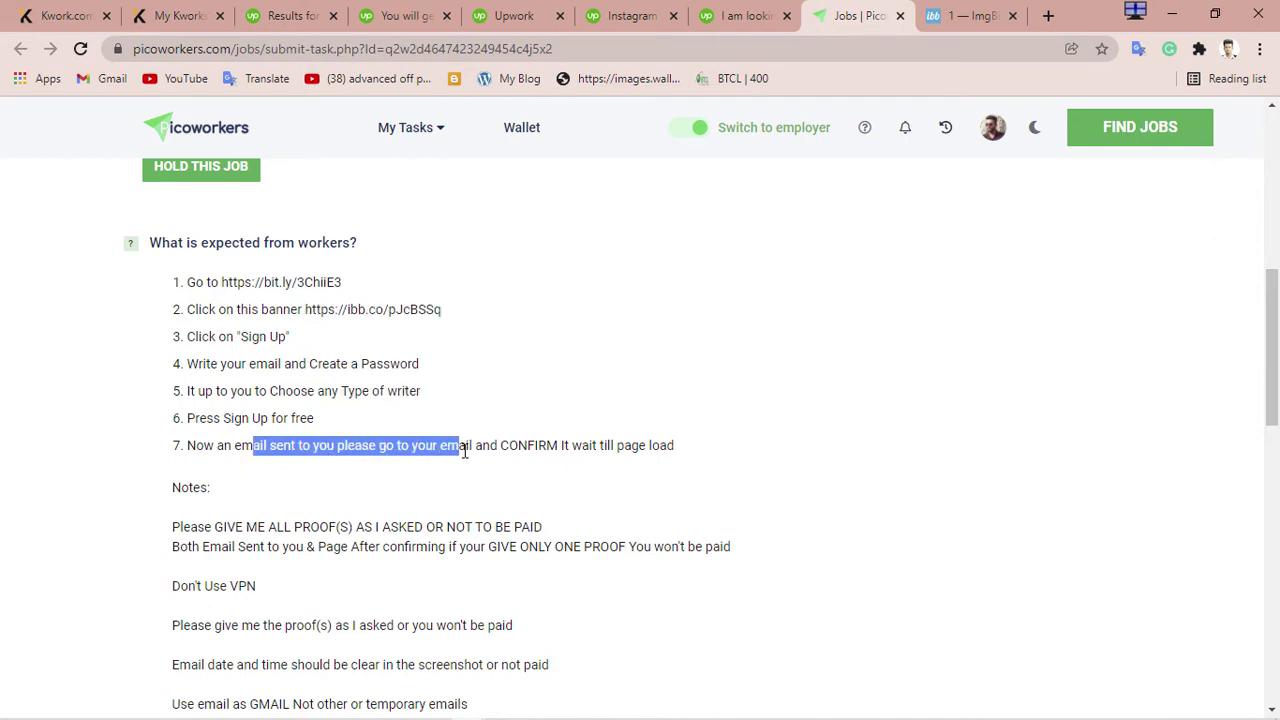
scroll(322, 512, "down", 4)
scroll(320, 512, "down", 3)
scroll(320, 349, "up", 2)
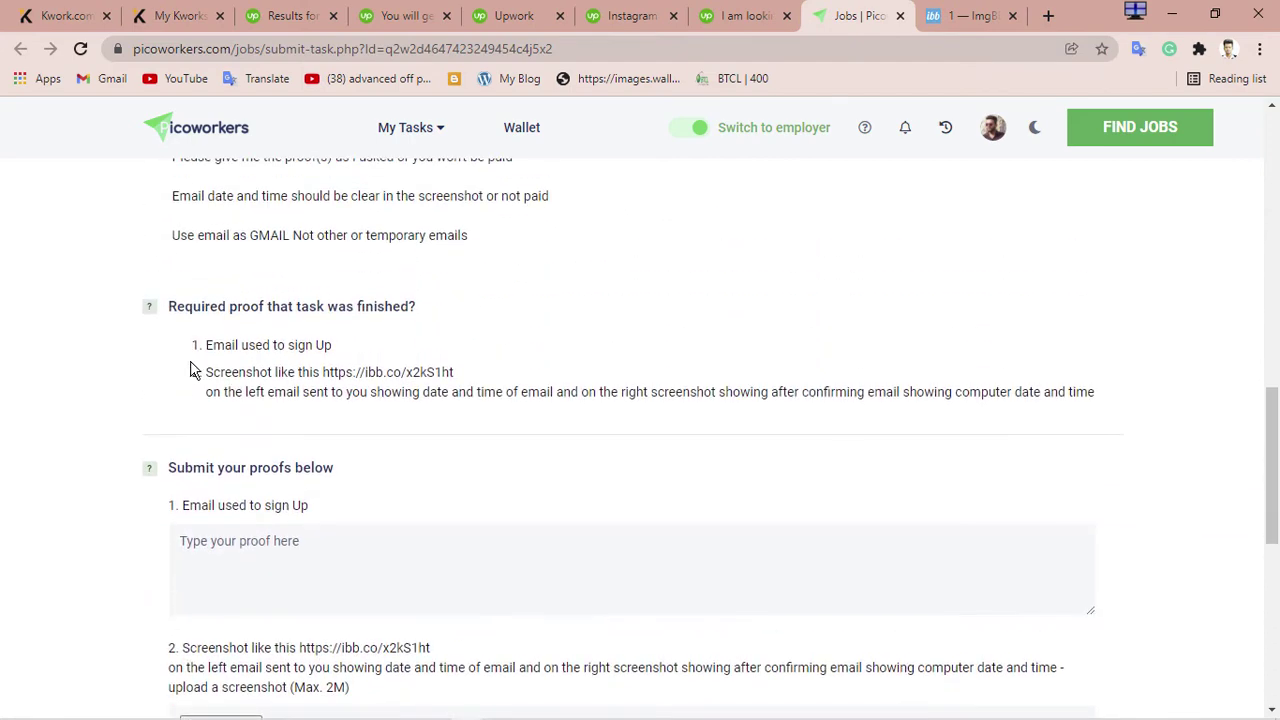
left_click_drag(206, 345, 393, 357)
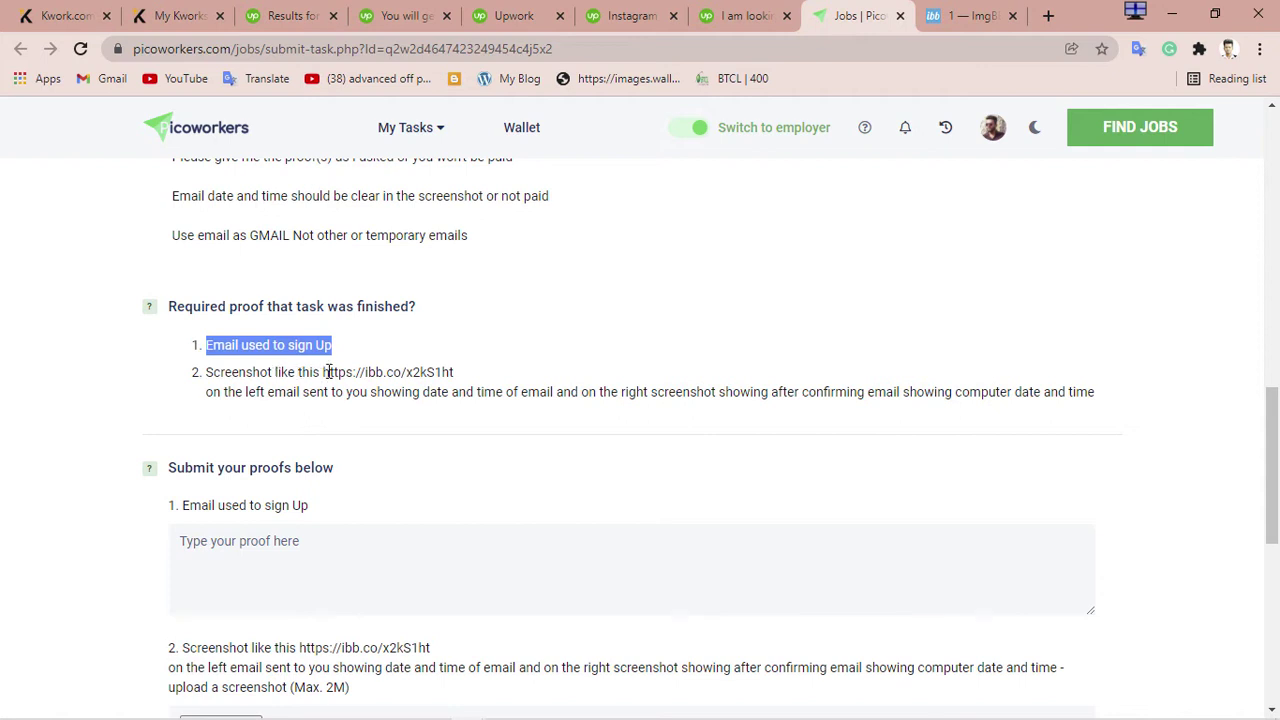
left_click_drag(329, 372, 455, 372)
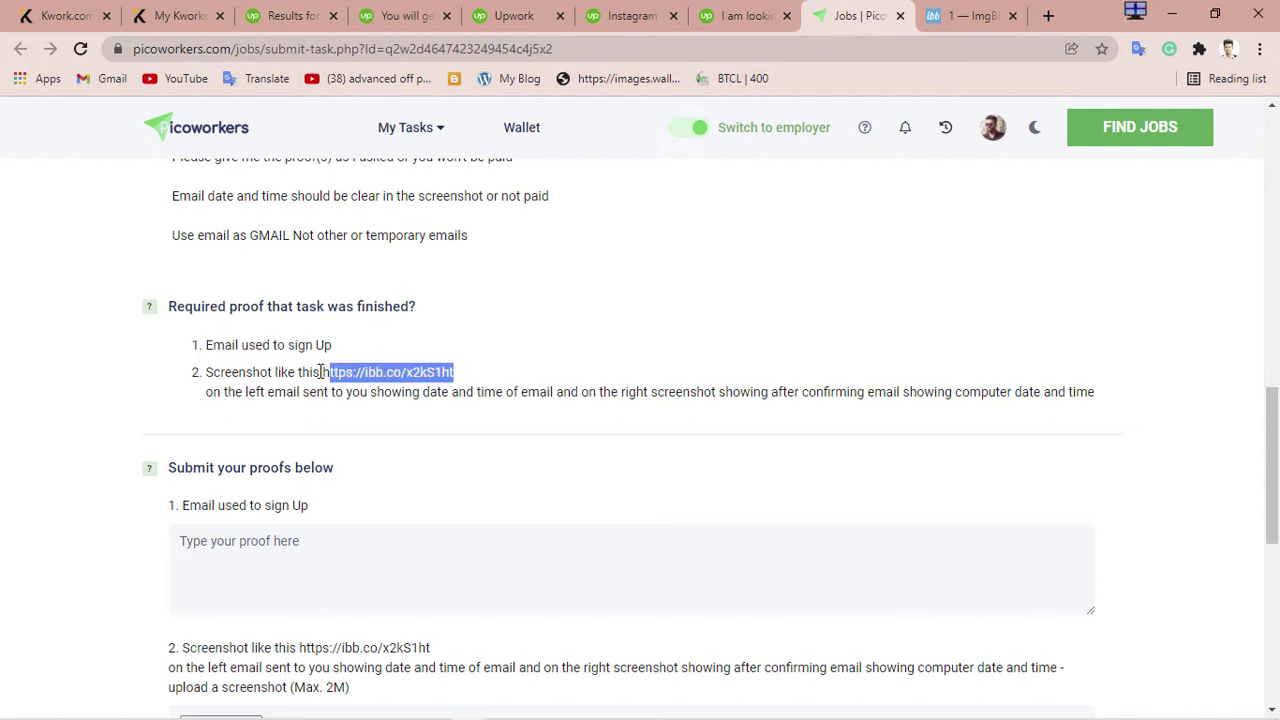
left_click_drag(320, 372, 493, 374)
right_click(428, 372)
left_click(517, 382)
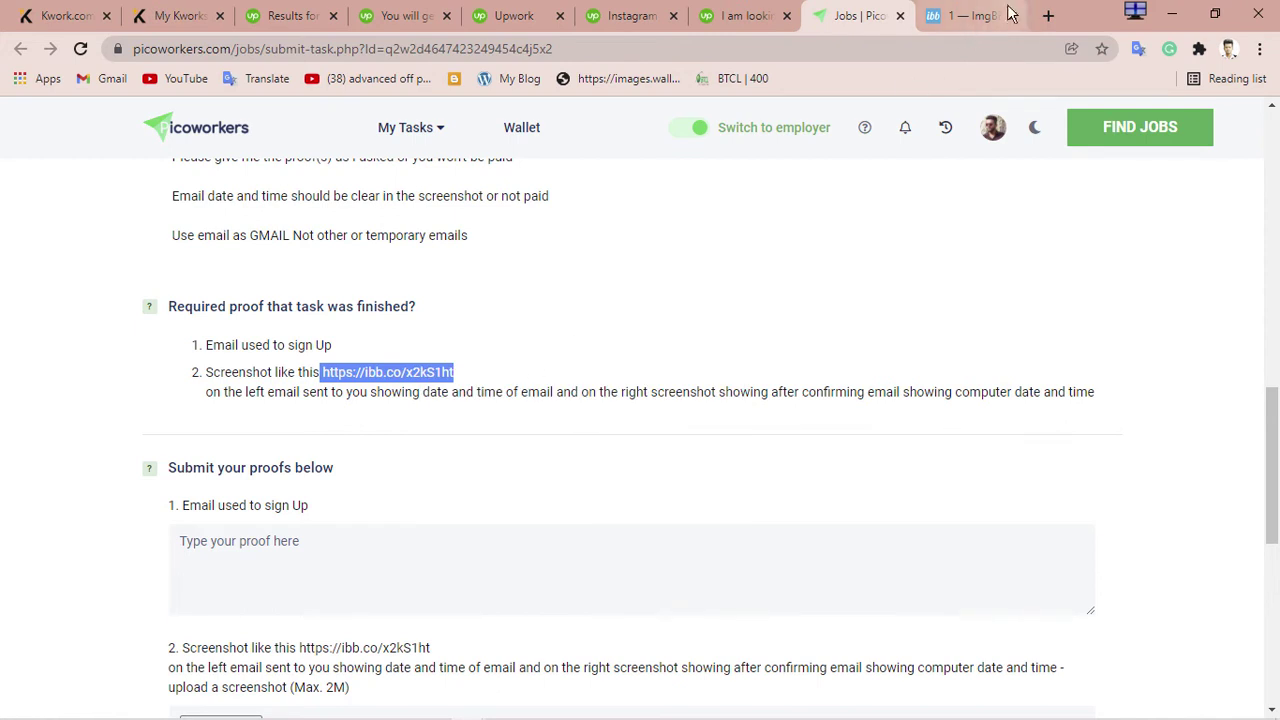
Load the copied ibb.co/x2kS1ht example screenshot in a new tab
left_click(1048, 15)
right_click(429, 46)
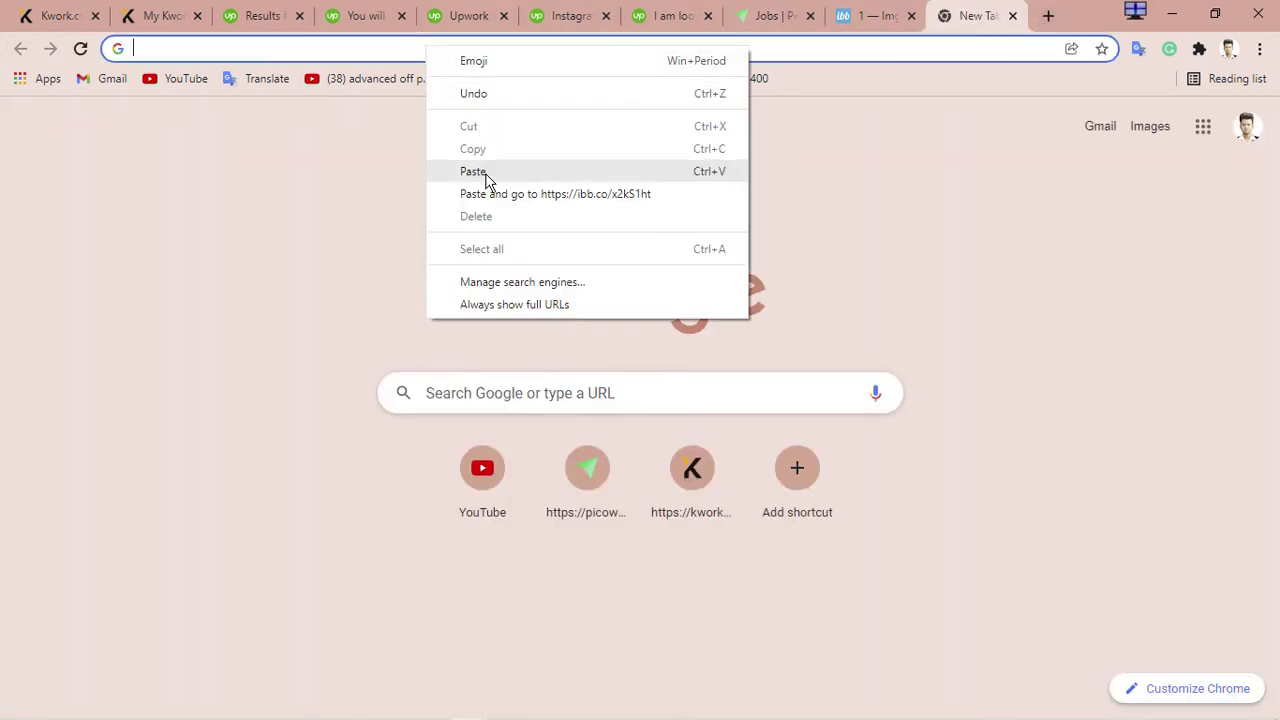
left_click(485, 174)
key("Return")
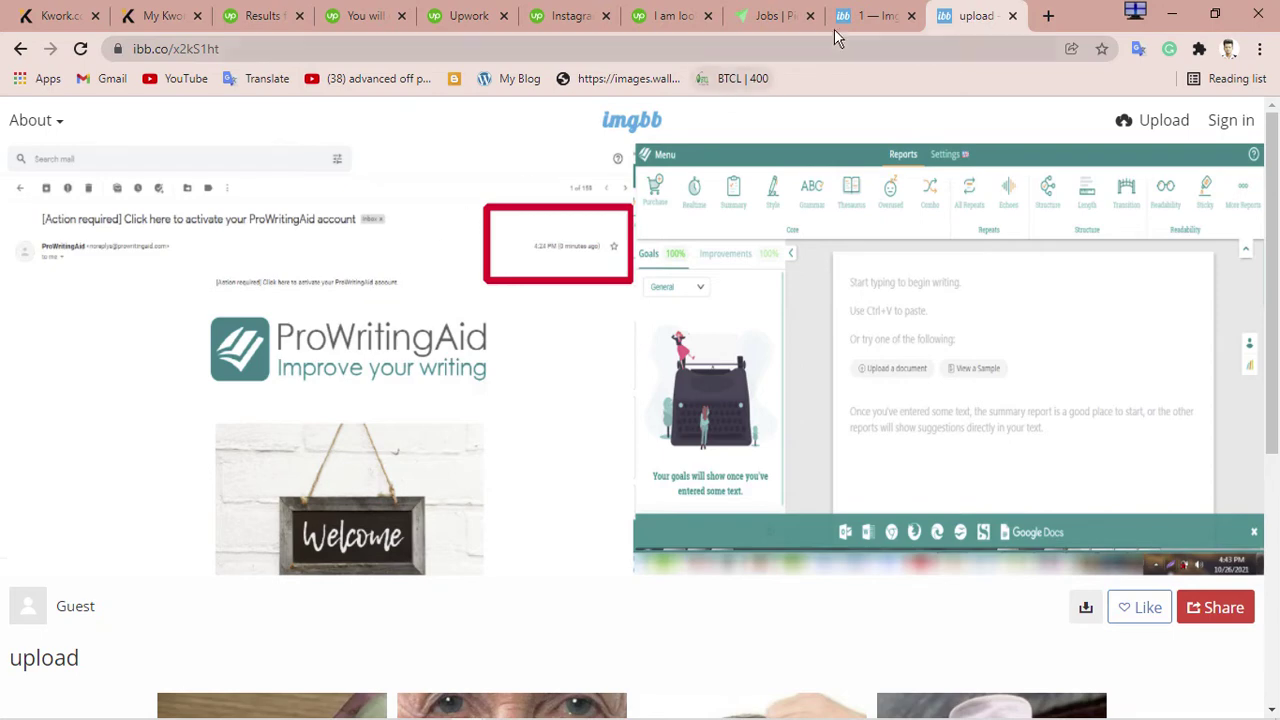
Return to the Picoworkers job page, then bring up the browser window with the blog
left_click(775, 12)
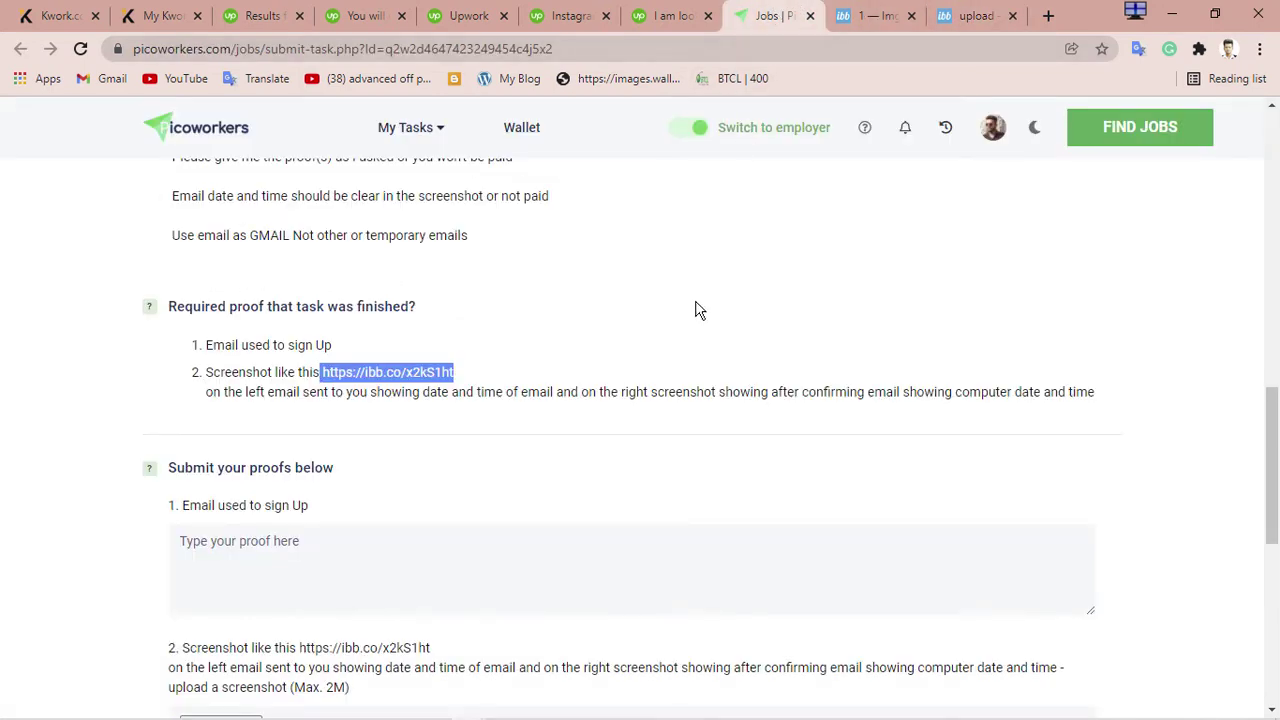
scroll(360, 432, "up", 5)
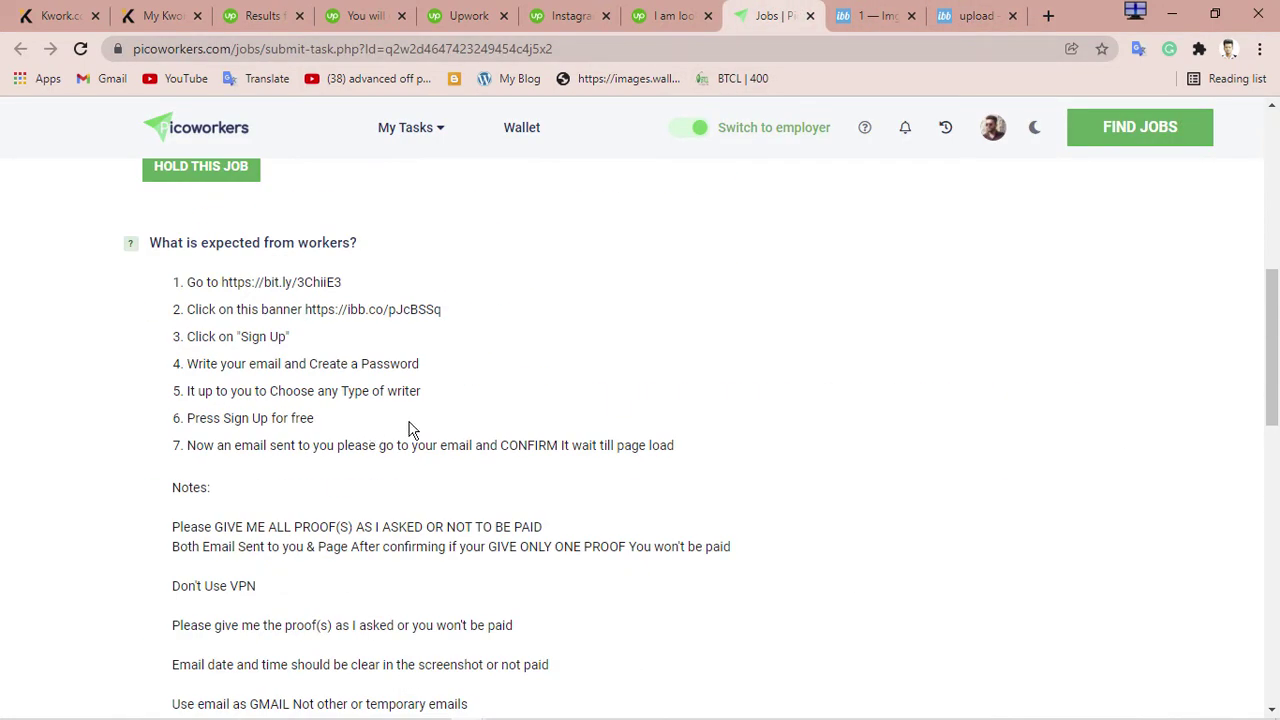
mouse_move(641, 710)
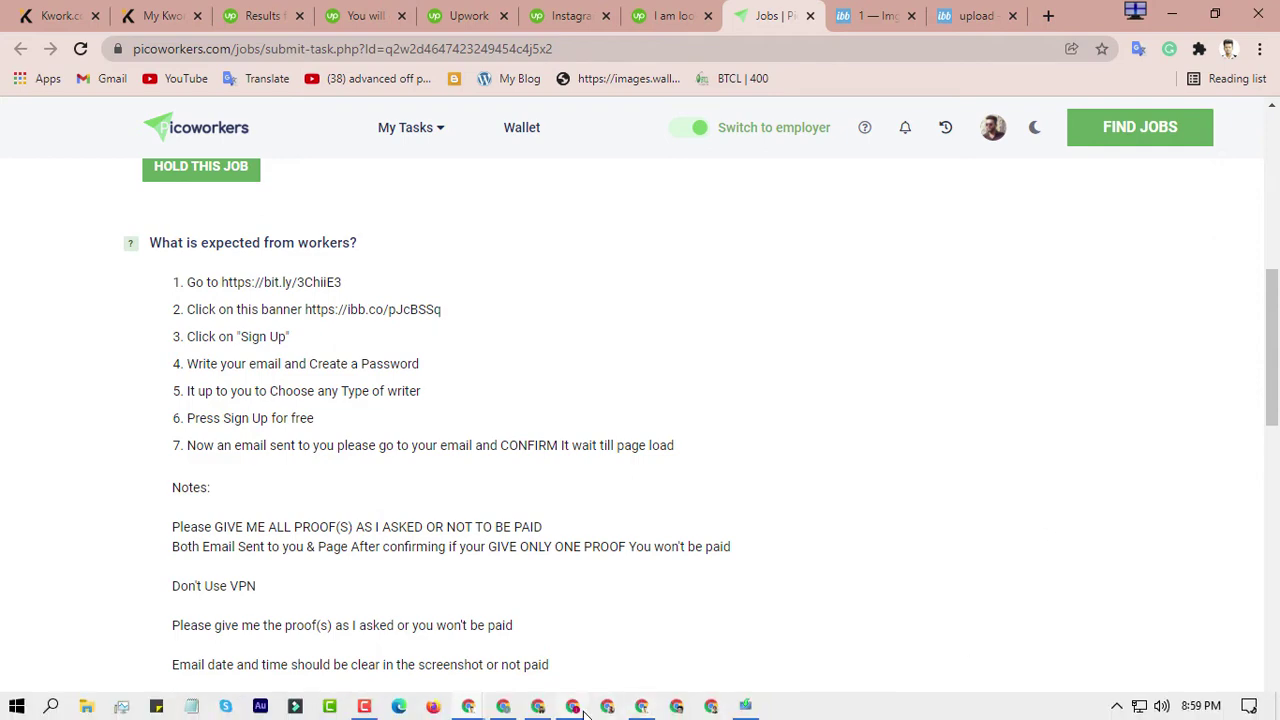
left_click(584, 709)
Turn off ZenMate VPN protection
scroll(634, 666, "down", 2)
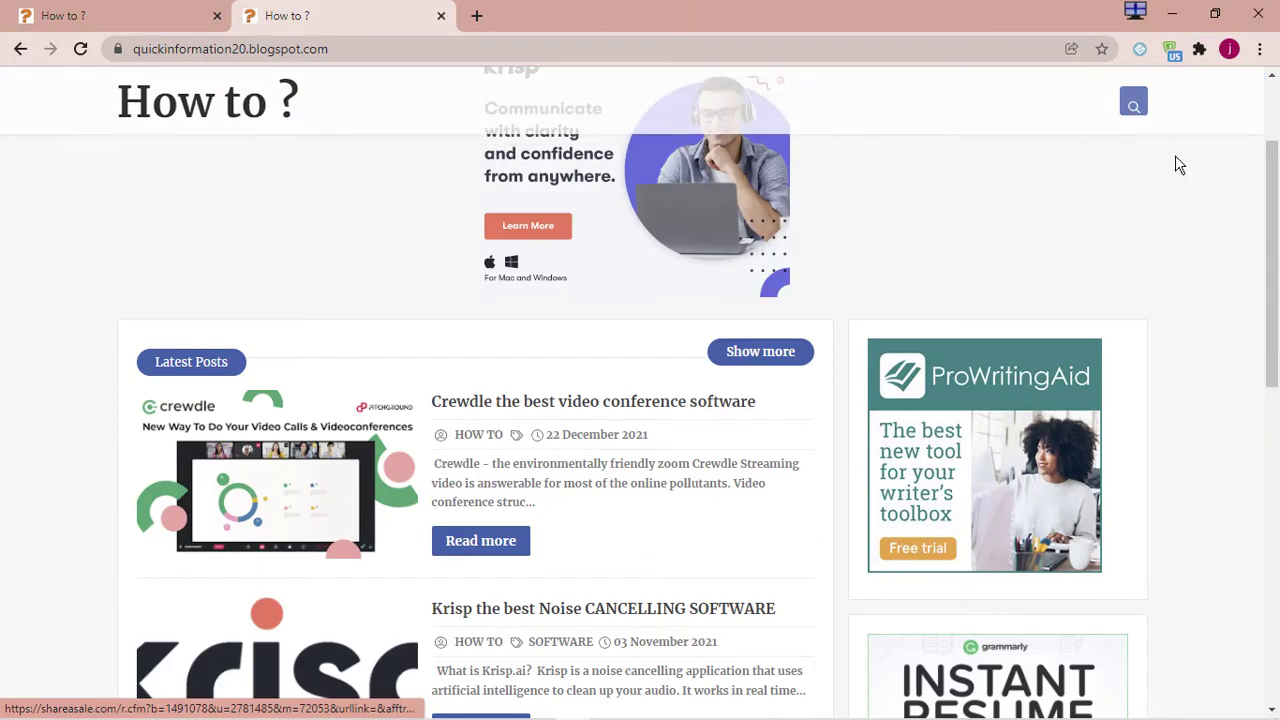
left_click(1172, 52)
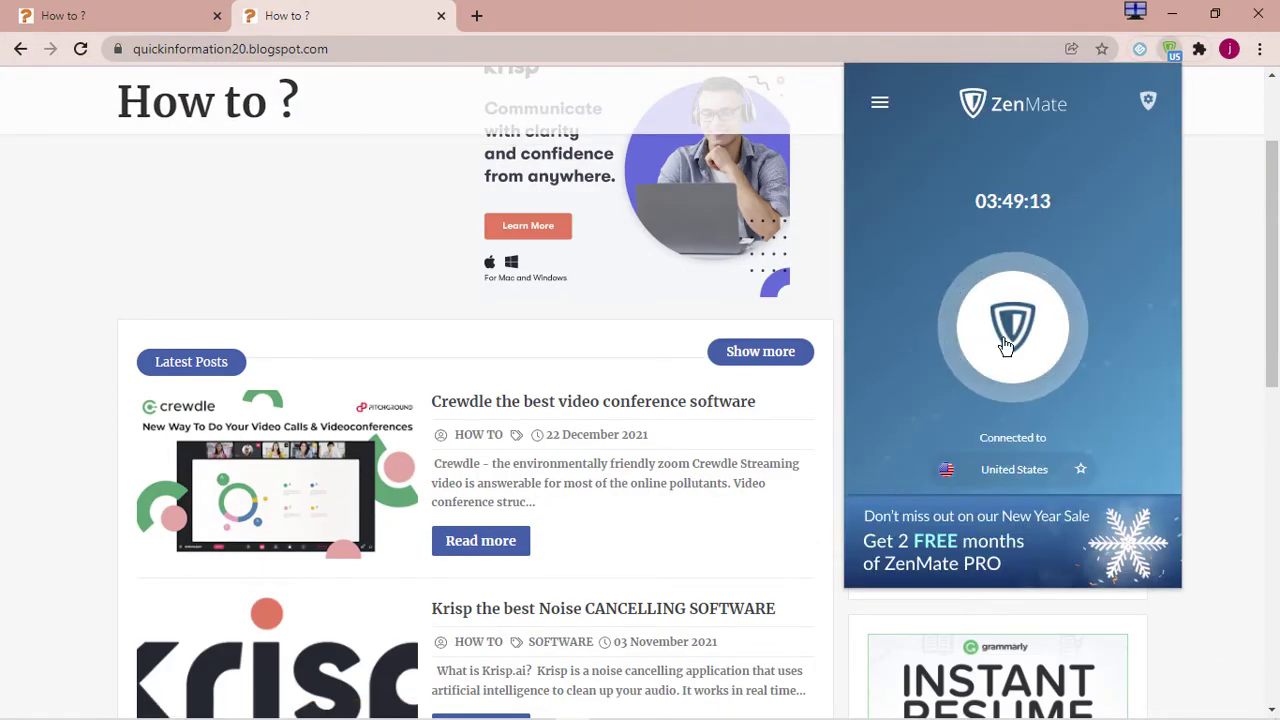
left_click(1043, 343)
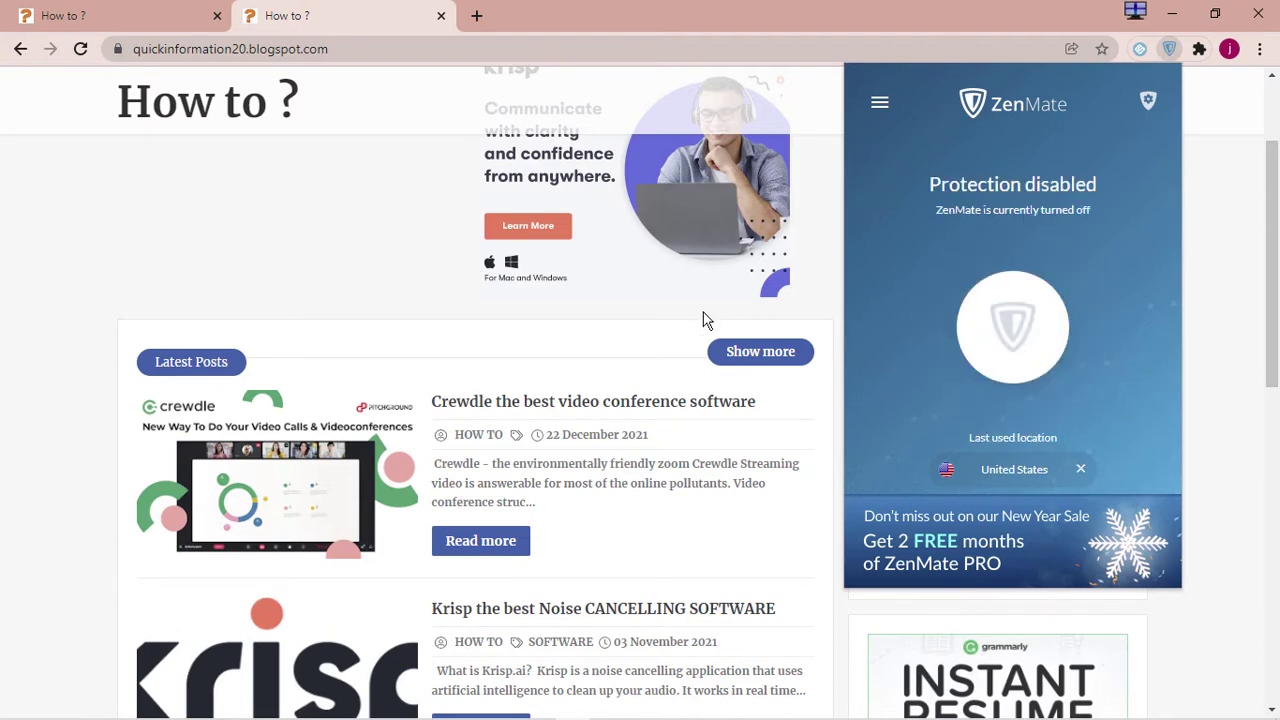
left_click(255, 231)
Open ProWritingAid through the blog's advertisement banner
scroll(949, 400, "up", 2)
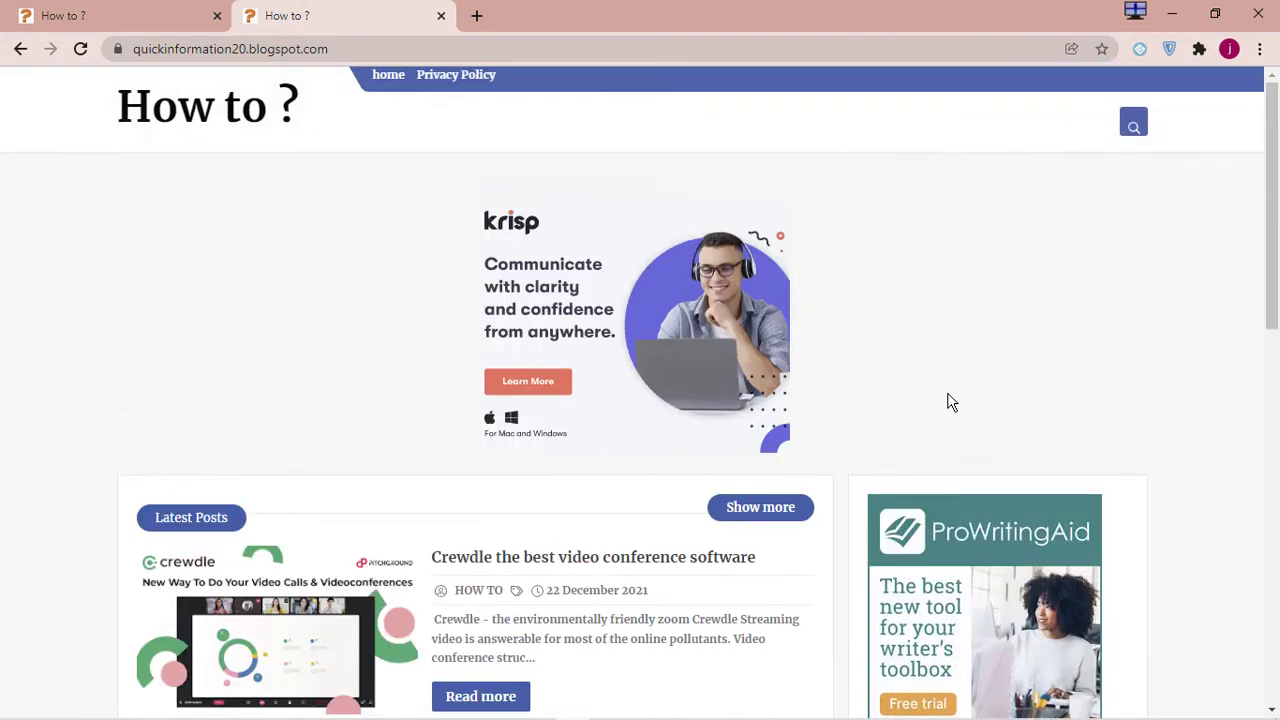
scroll(940, 300, "down", 5)
left_click(966, 188)
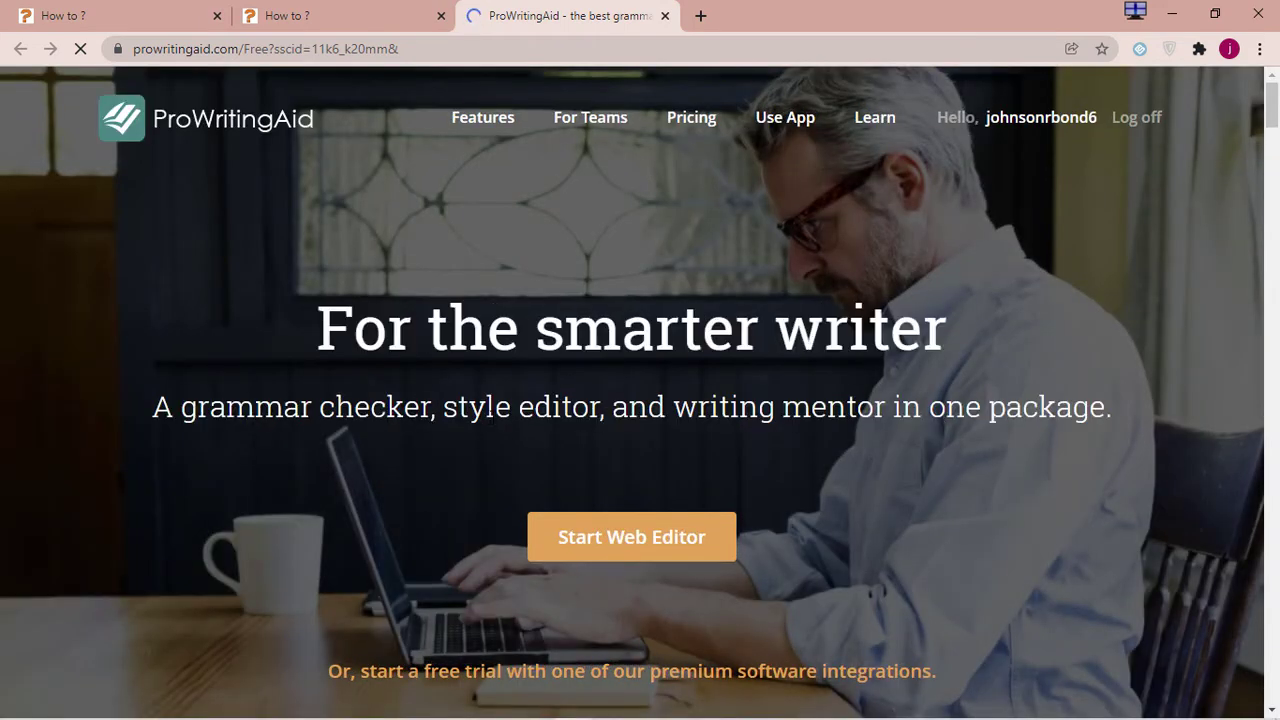
Scroll through the ProWritingAid homepage, then go to its Sign up page
scroll(492, 417, "down", 10)
scroll(492, 425, "down", 15)
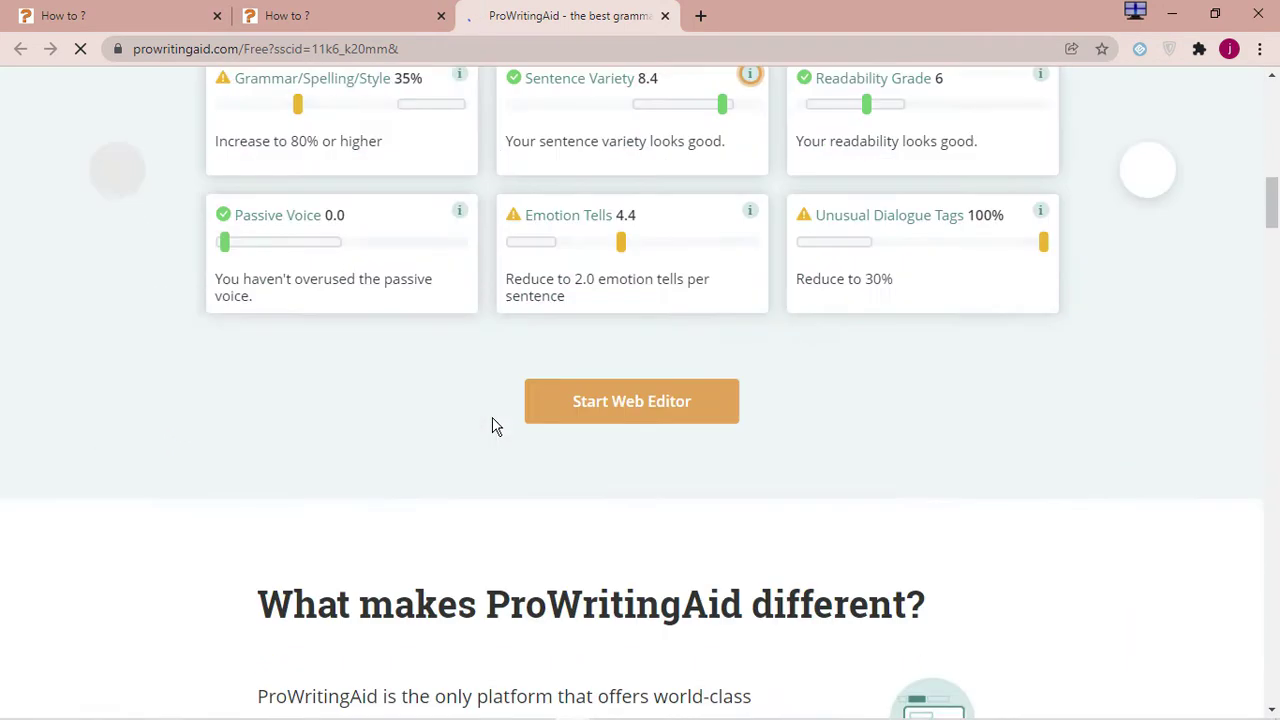
scroll(495, 420, "up", 20)
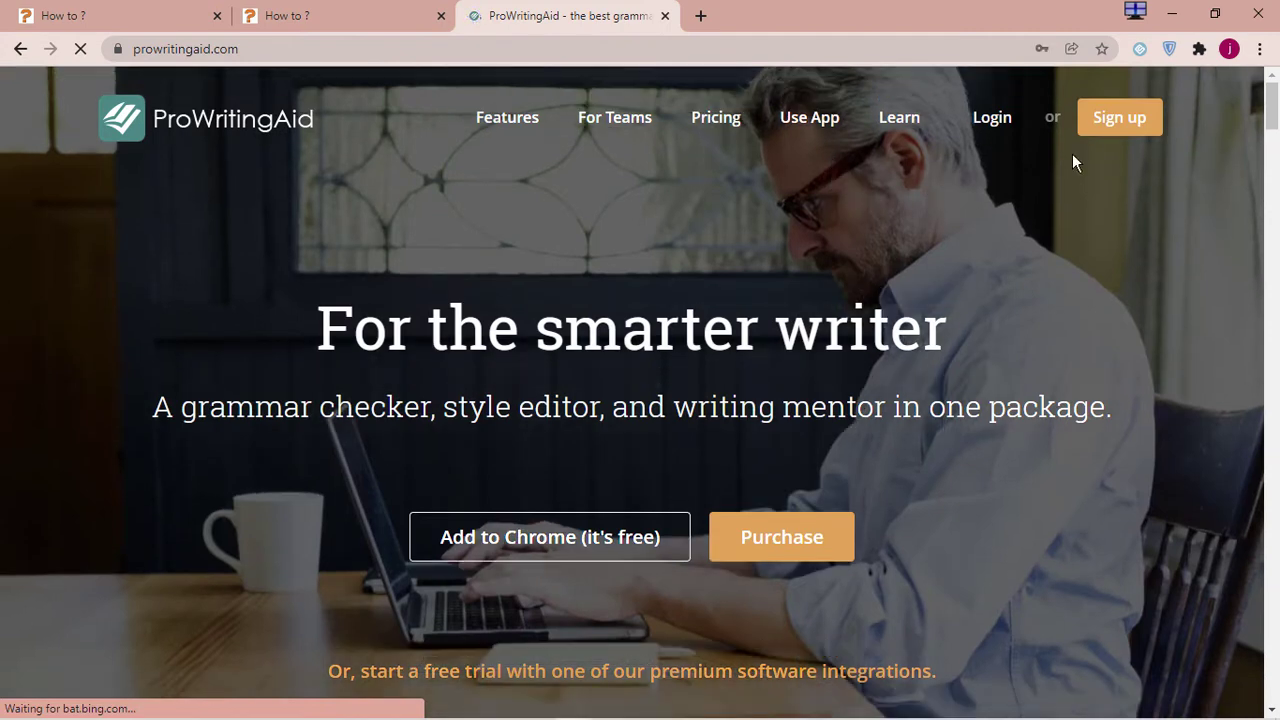
left_click(1118, 124)
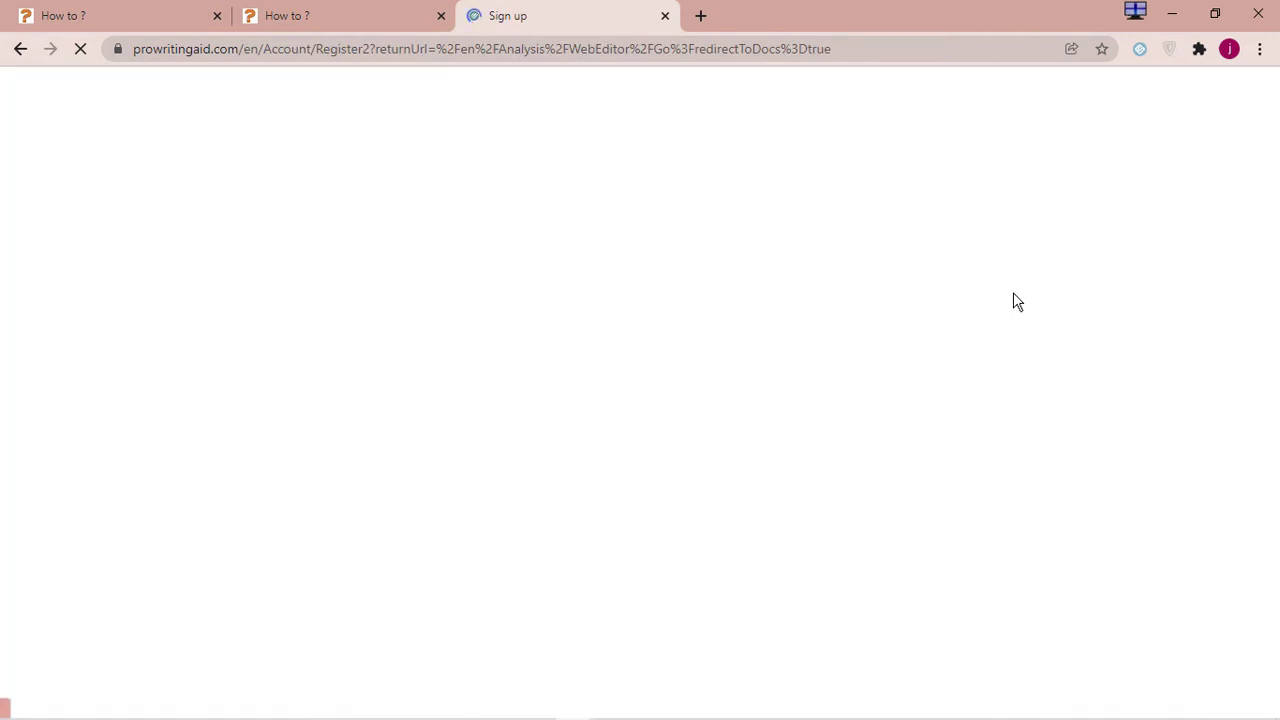
Enter the sign-up email address and accept the browser's suggested strong password
scroll(257, 322, "down", 2)
left_click(267, 327)
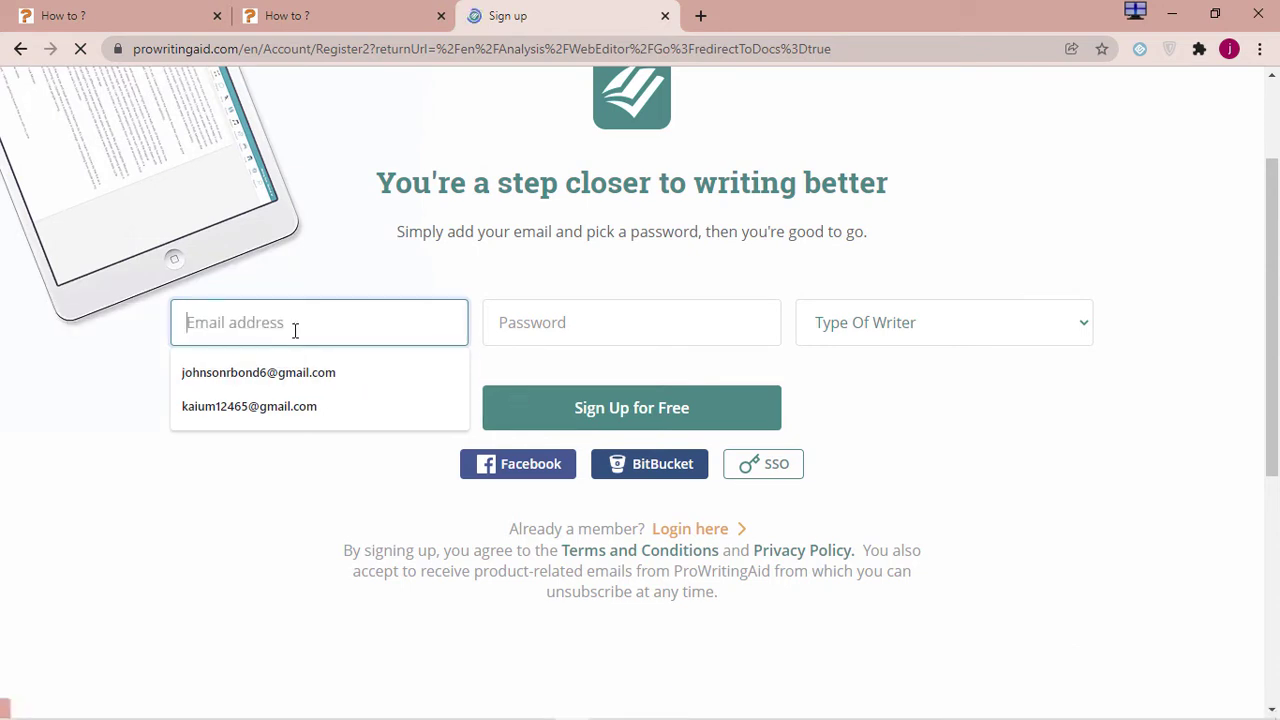
type("u")
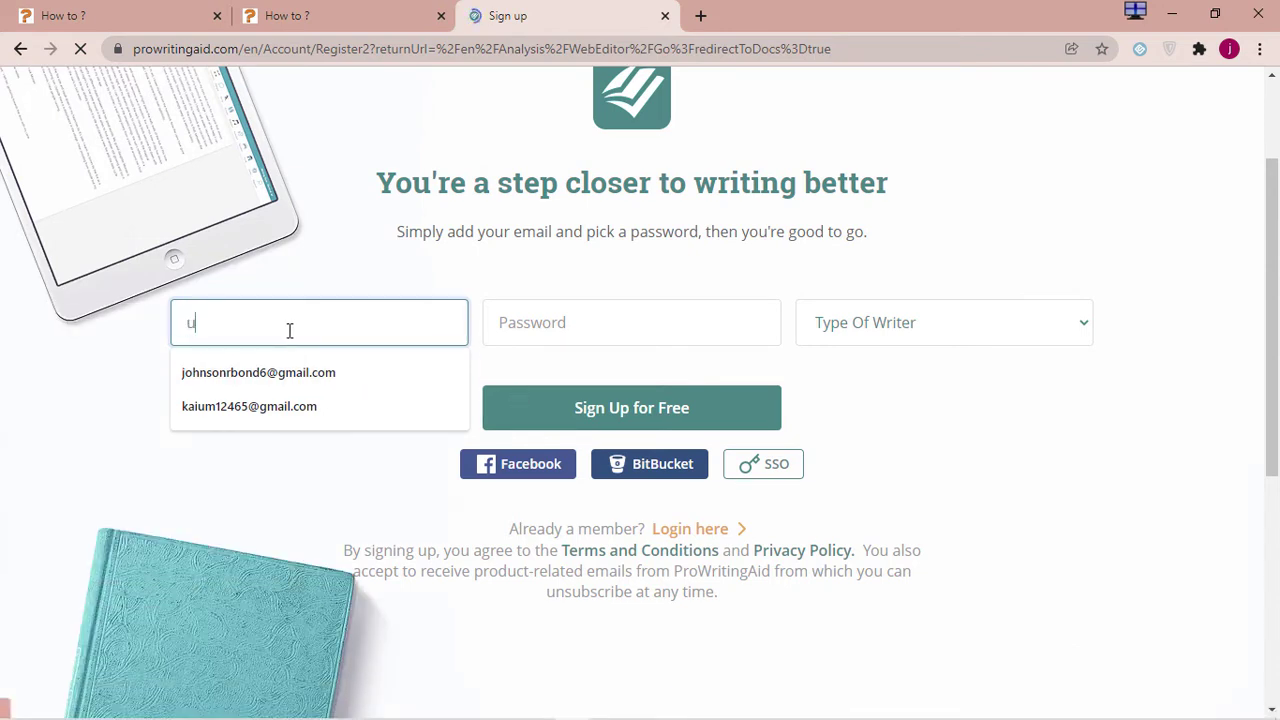
type("hjk")
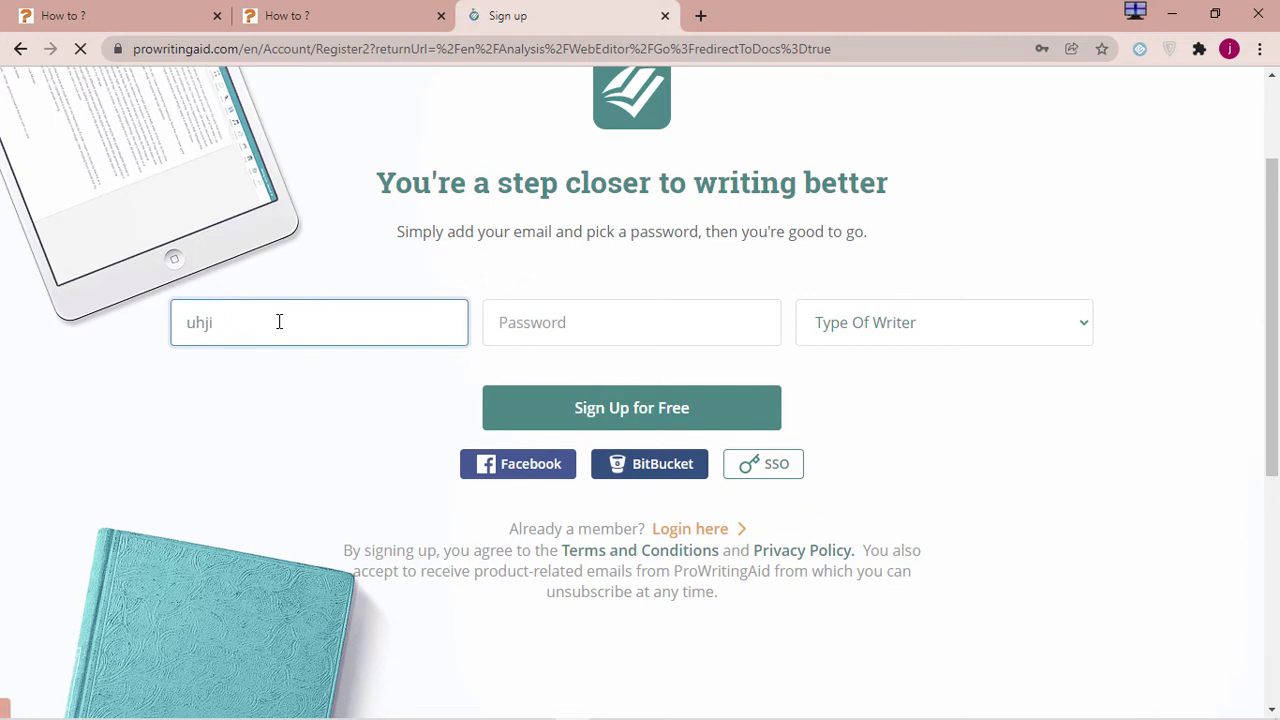
key("BackSpace")
key("BackSpace")
key("BackSpace")
key("BackSpace")
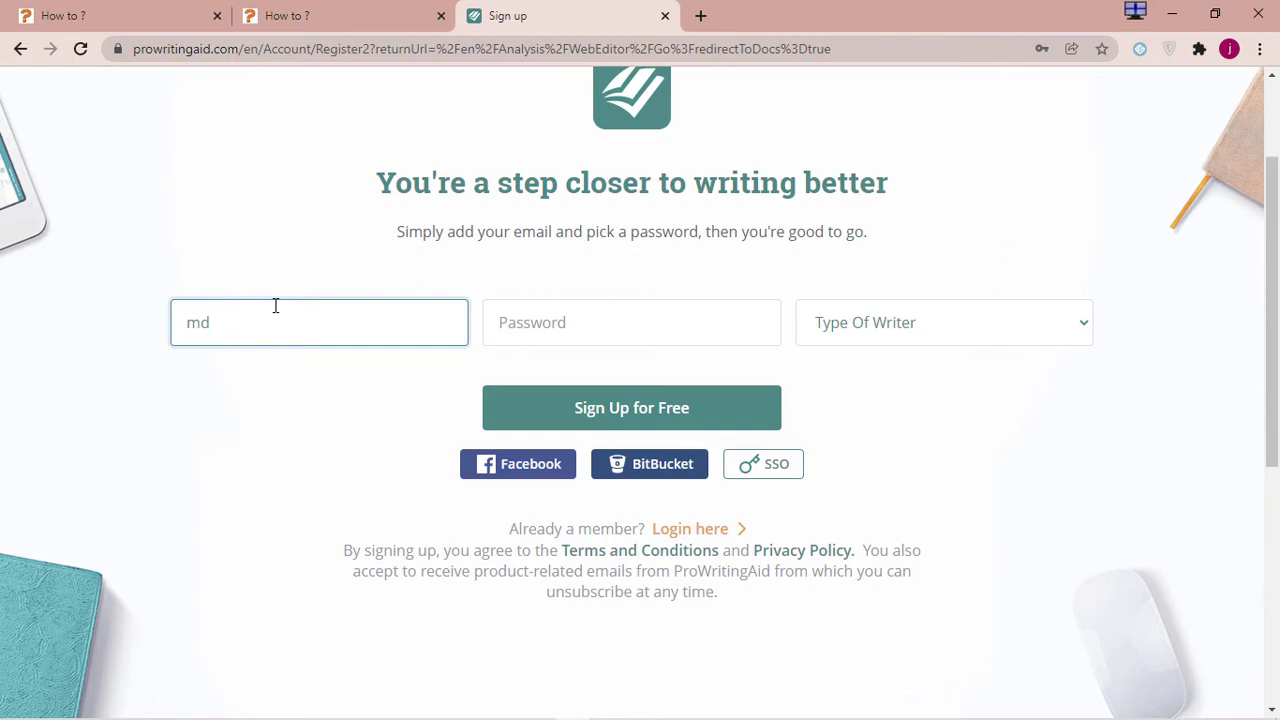
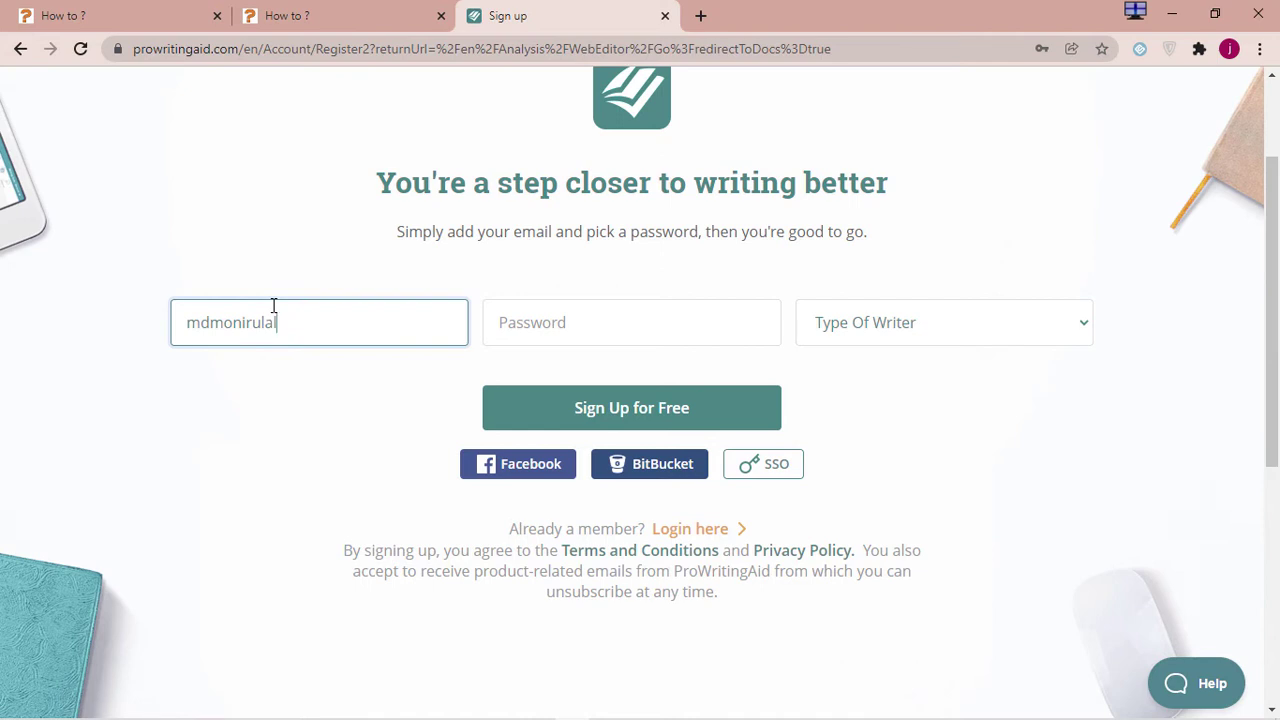
left_click(588, 325)
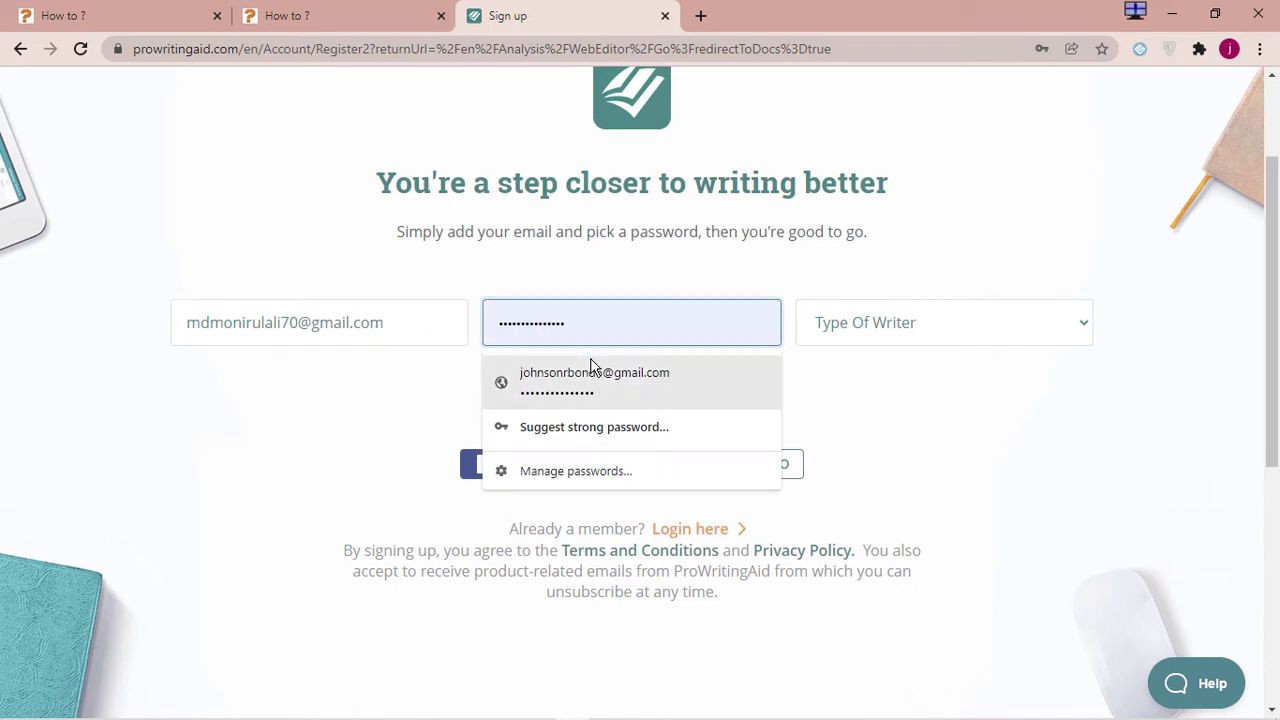
left_click(594, 428)
left_click(710, 375)
Try submitting the form, then reopen the Type Of Writer dropdown after the writer-type prompt
left_click(918, 343)
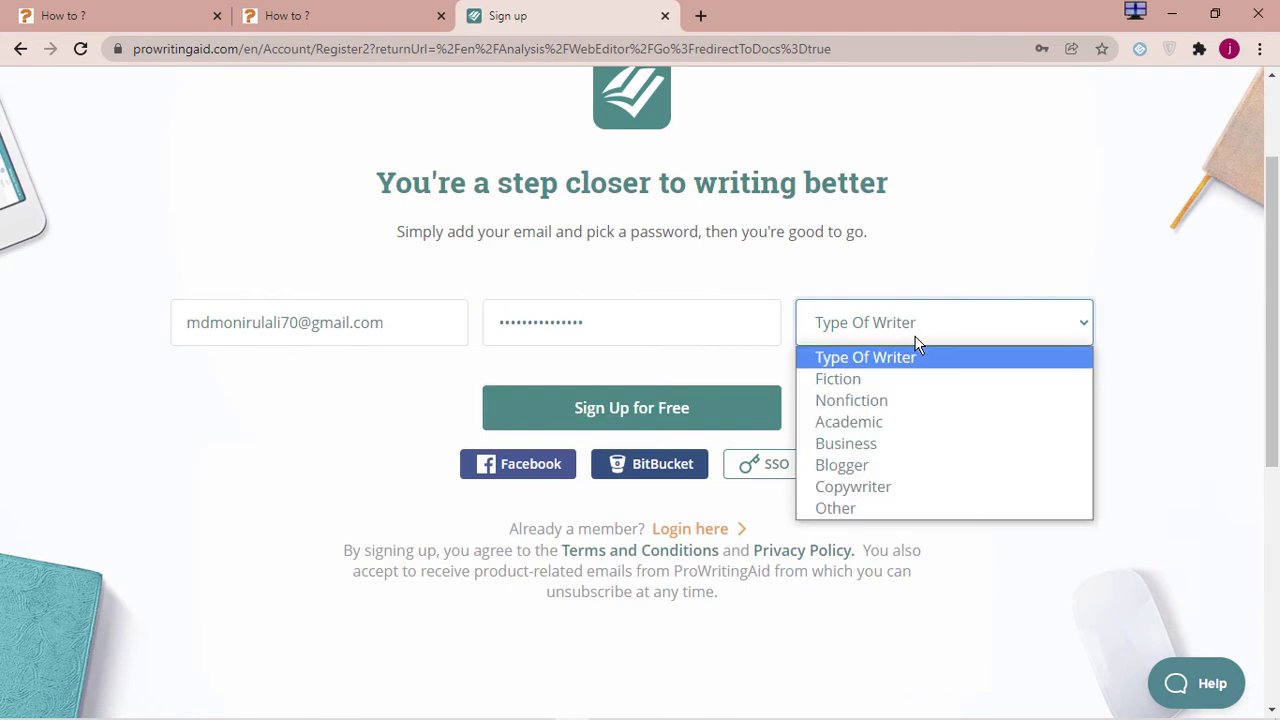
left_click(860, 362)
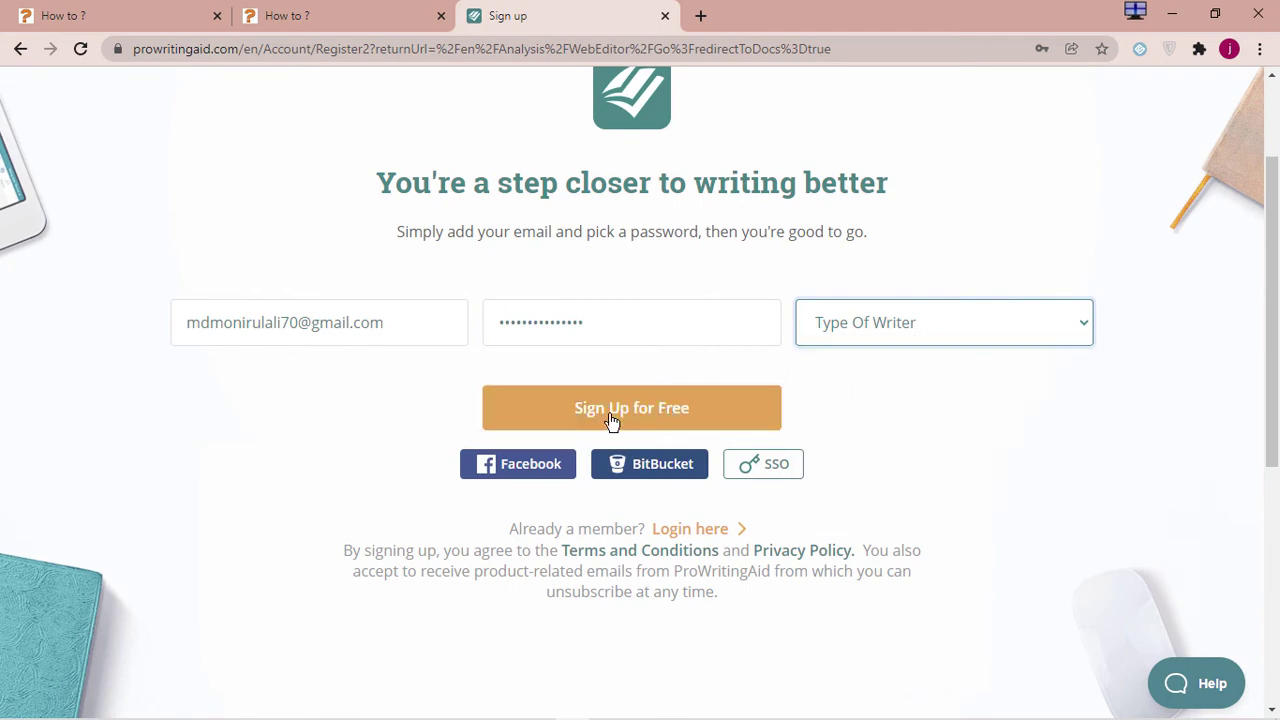
scroll(812, 416, "down", 5)
scroll(800, 412, "up", 5)
left_click(775, 399)
scroll(723, 403, "down", 2)
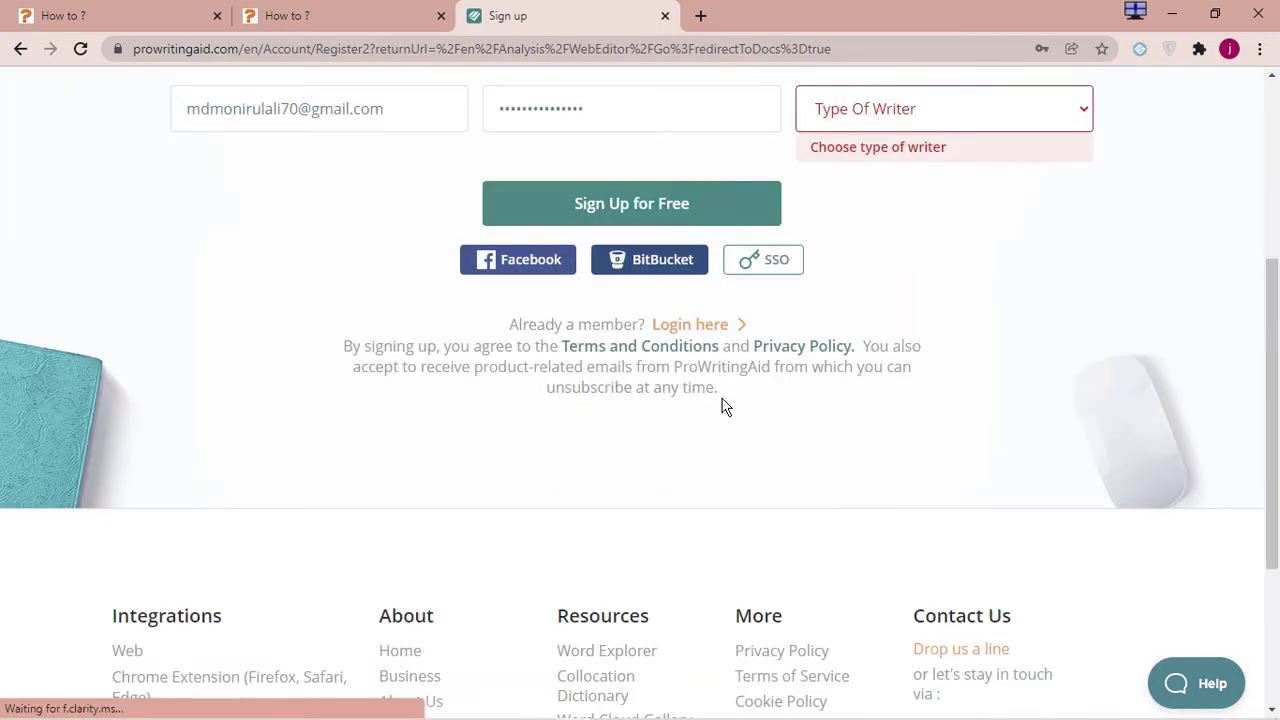
scroll(834, 405, "up", 3)
left_click(919, 424)
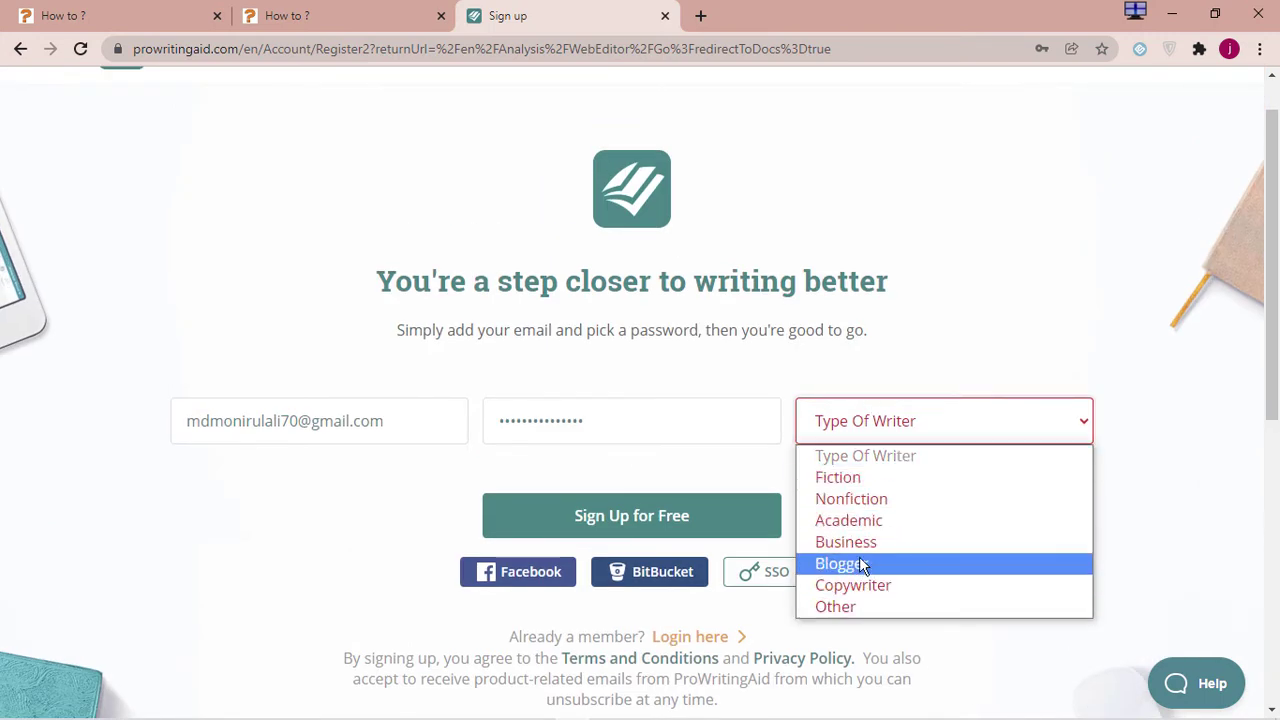
mouse_move(466, 712)
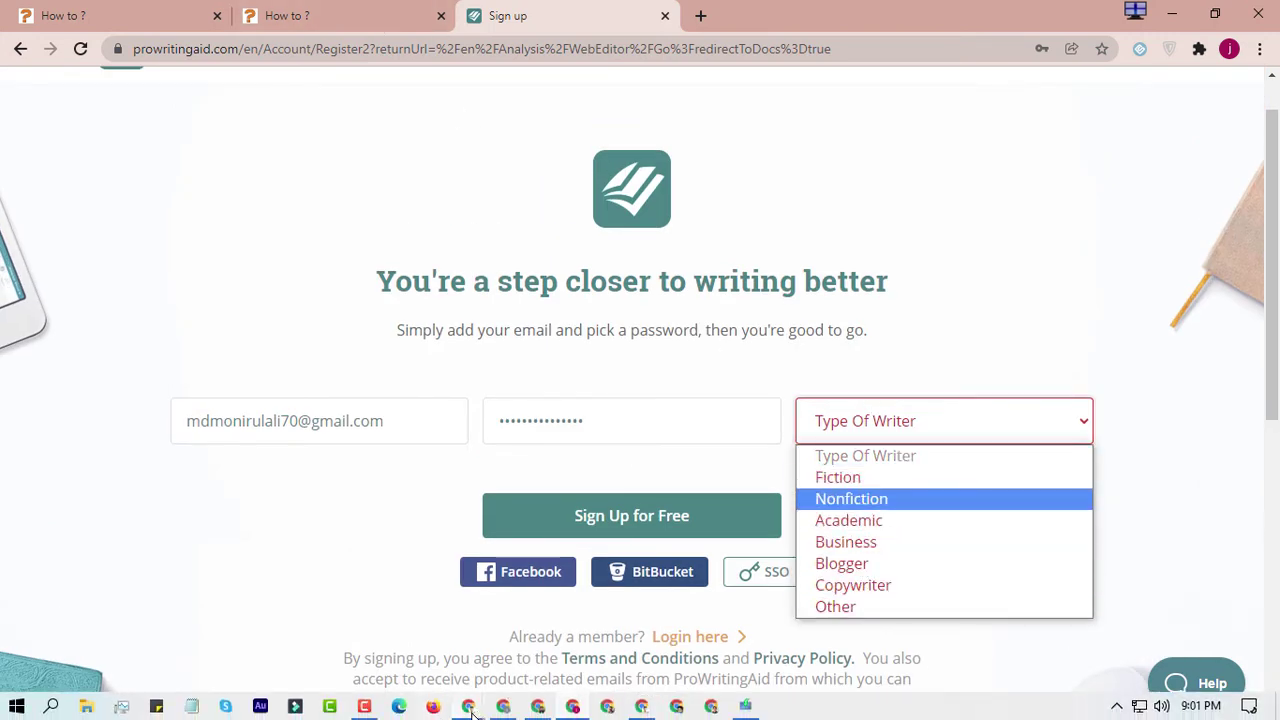
left_click(434, 620)
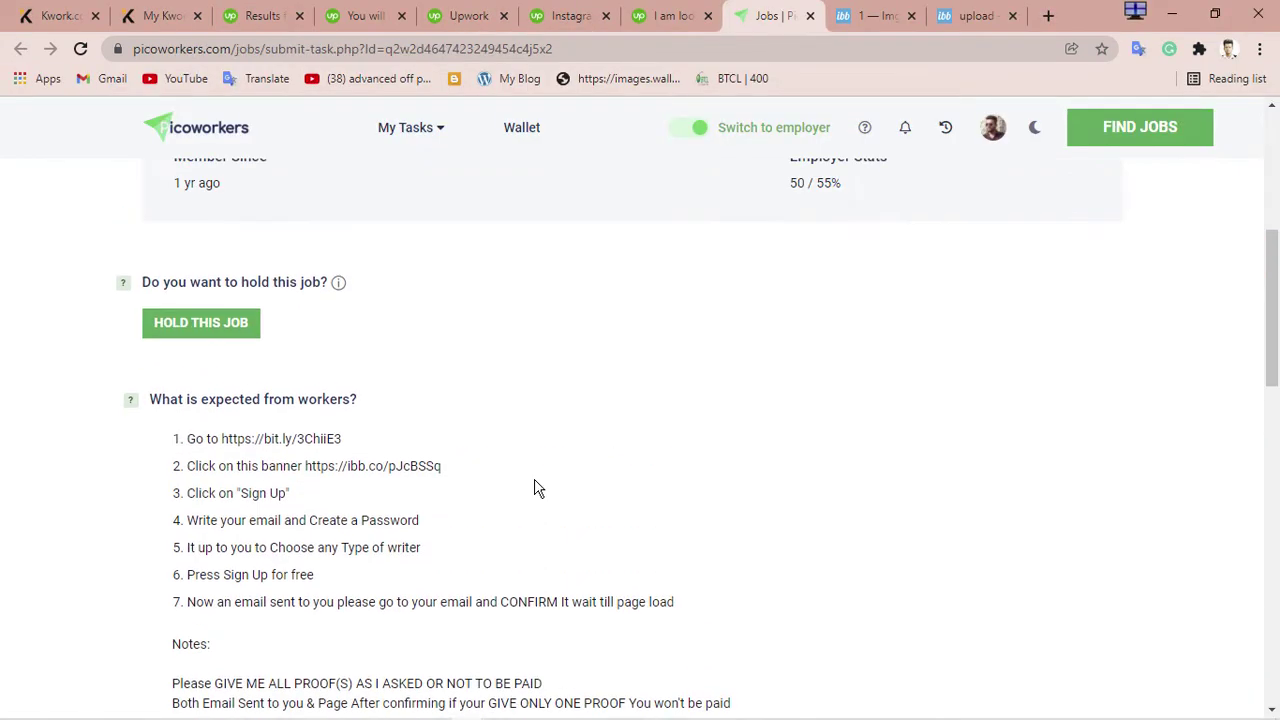
scroll(534, 488, "down", 3)
scroll(534, 488, "up", 3)
scroll(534, 488, "down", 5)
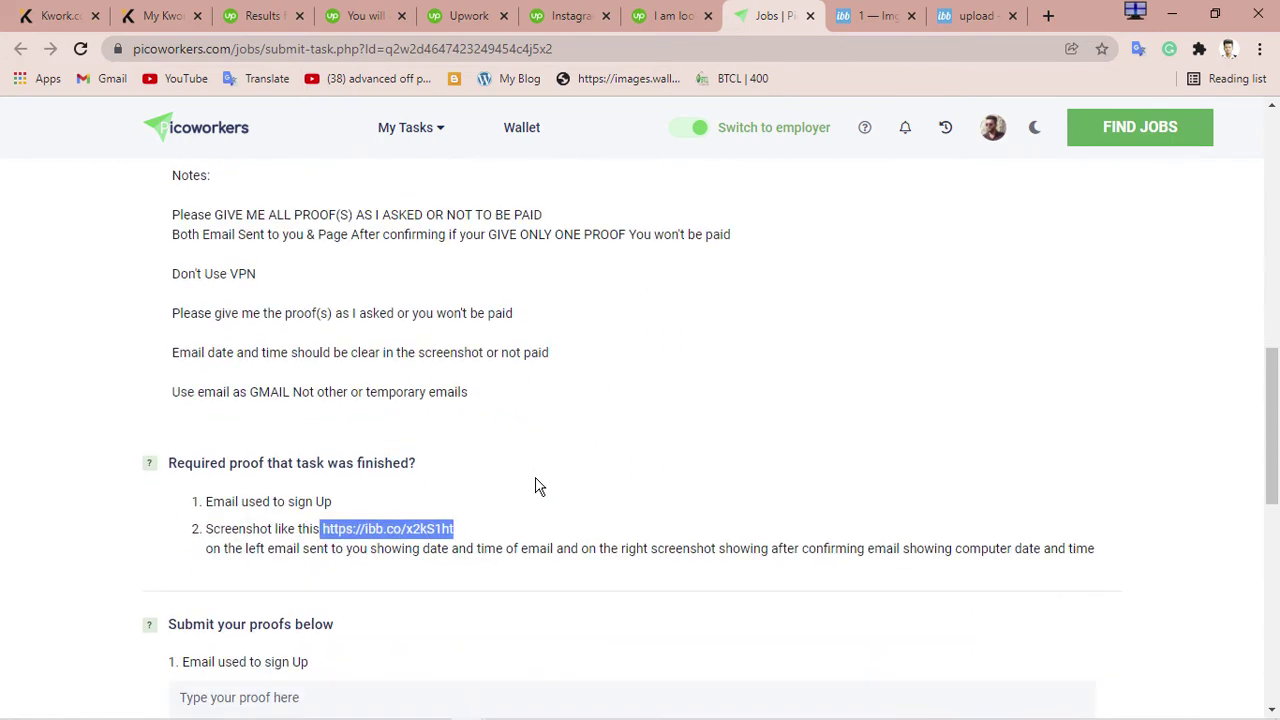
scroll(537, 487, "up", 2)
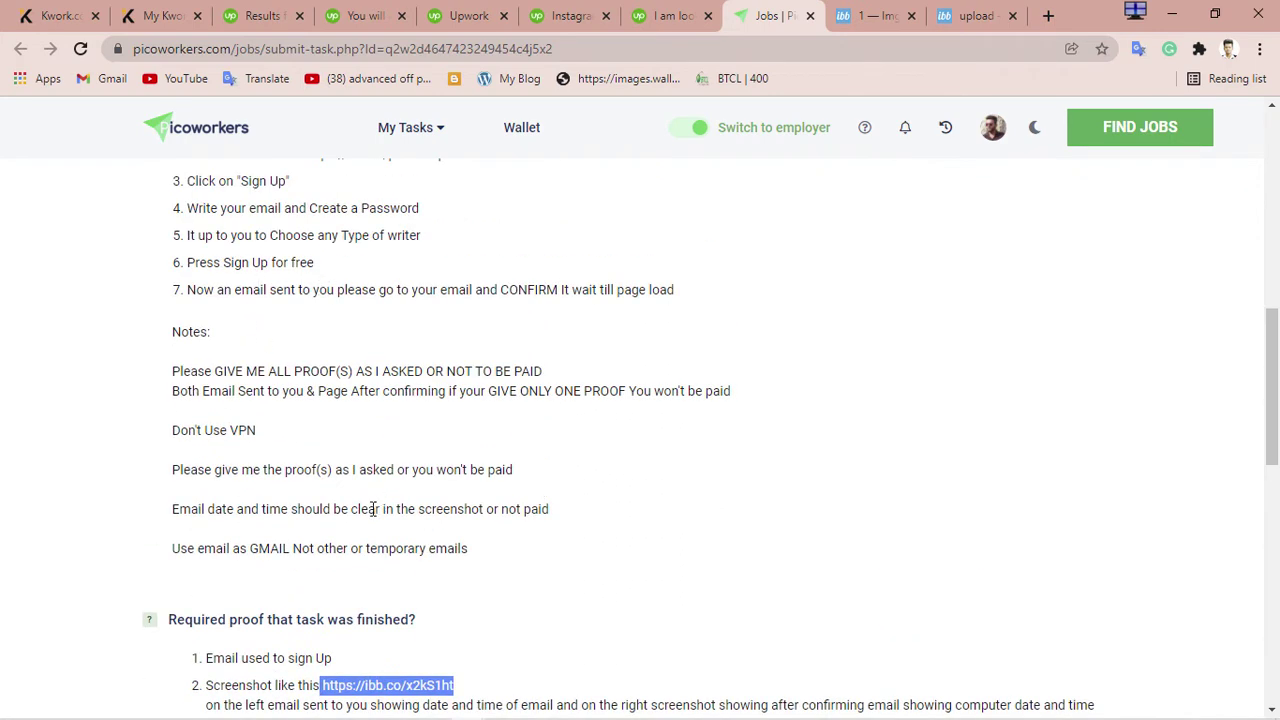
scroll(420, 567, "up", 4)
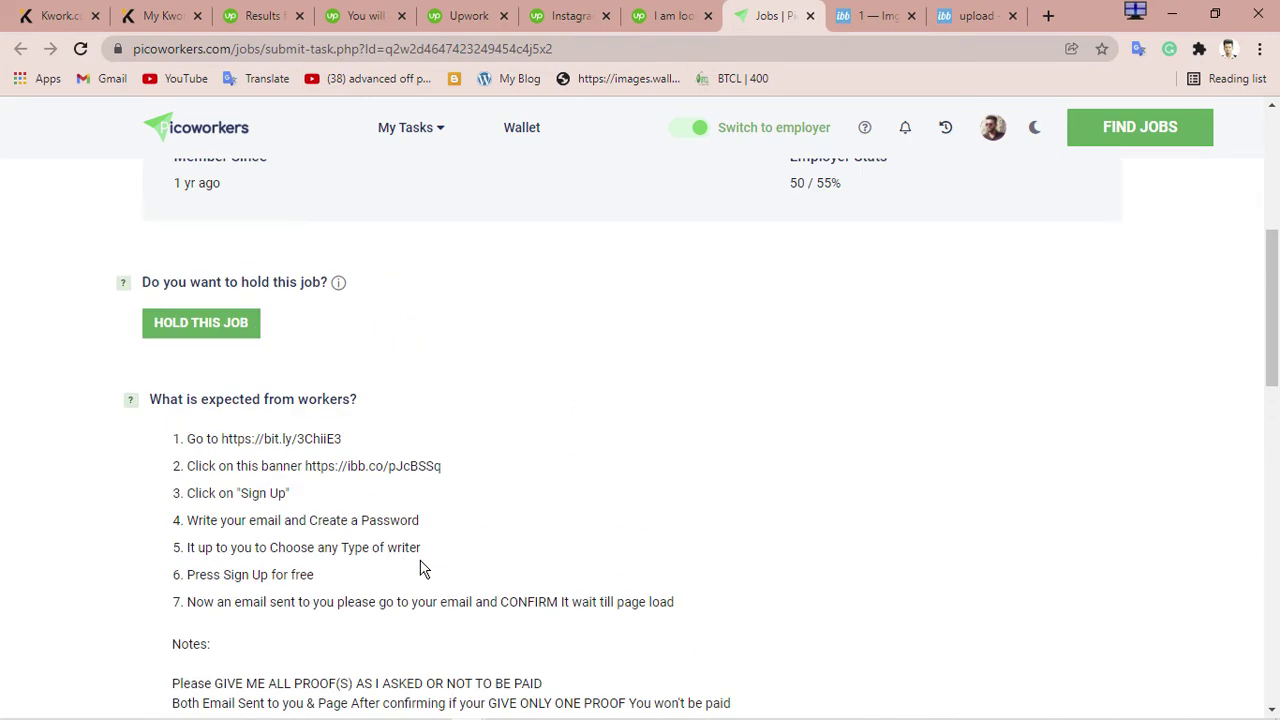
scroll(420, 567, "down", 2)
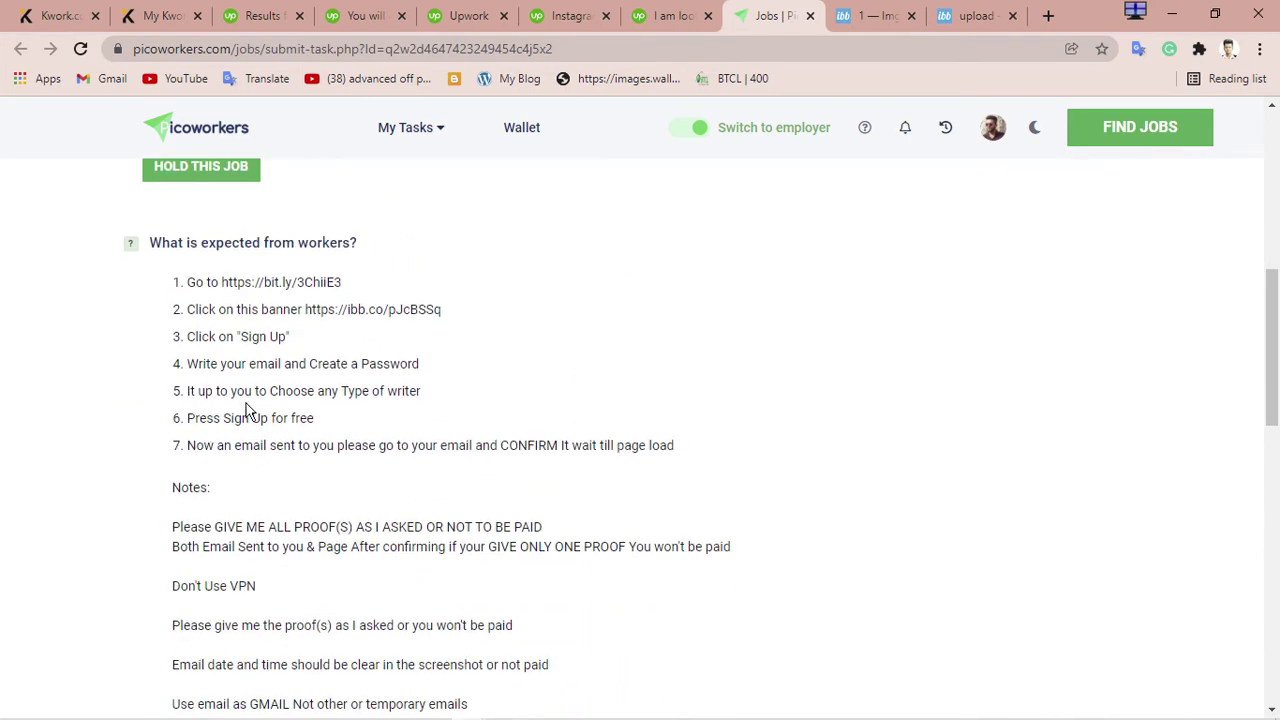
left_click_drag(340, 396, 451, 406)
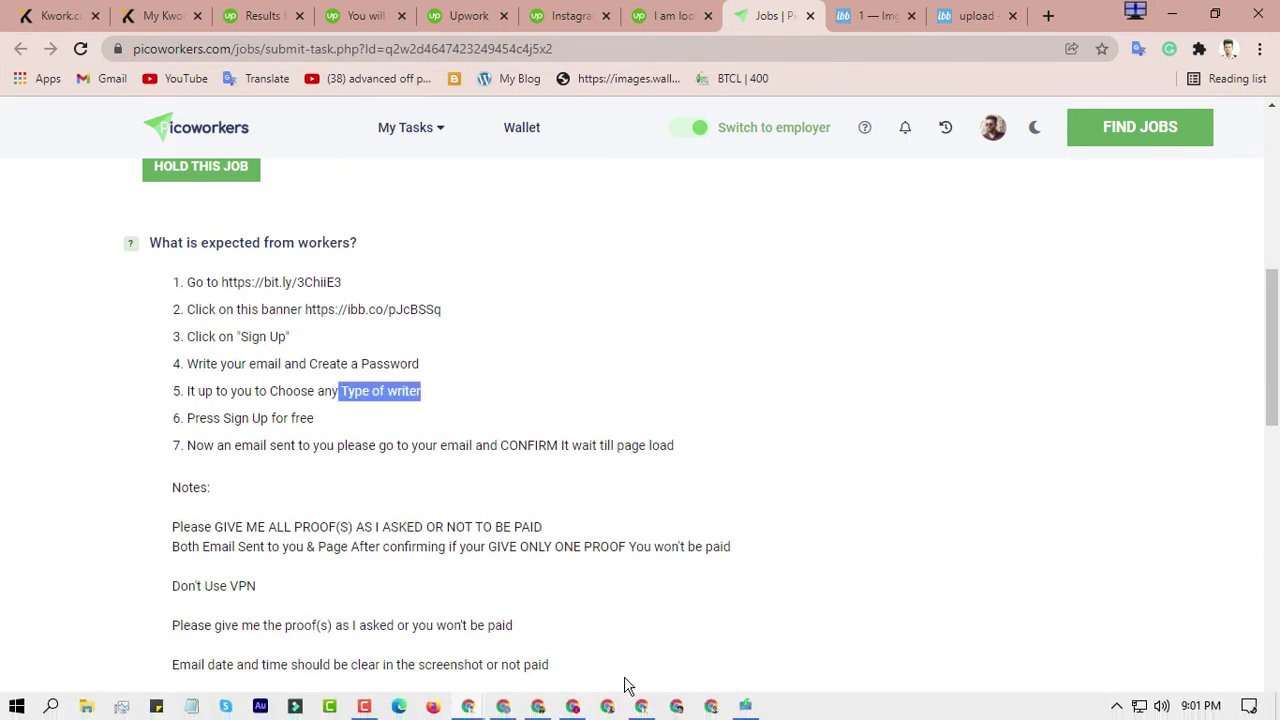
left_click(572, 706)
left_click(940, 421)
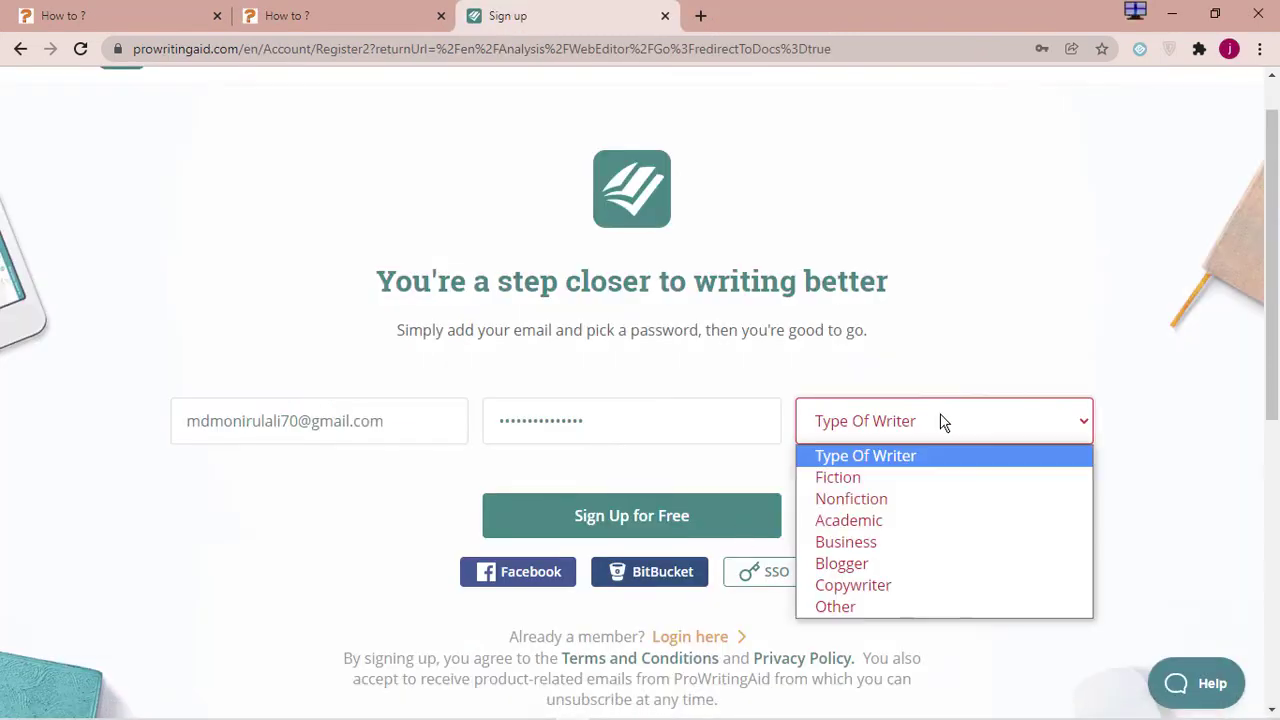
Pick Business as the writer type, submit, and highlight the 'Nearly done' confirmation-email note
left_click(873, 545)
left_click(636, 516)
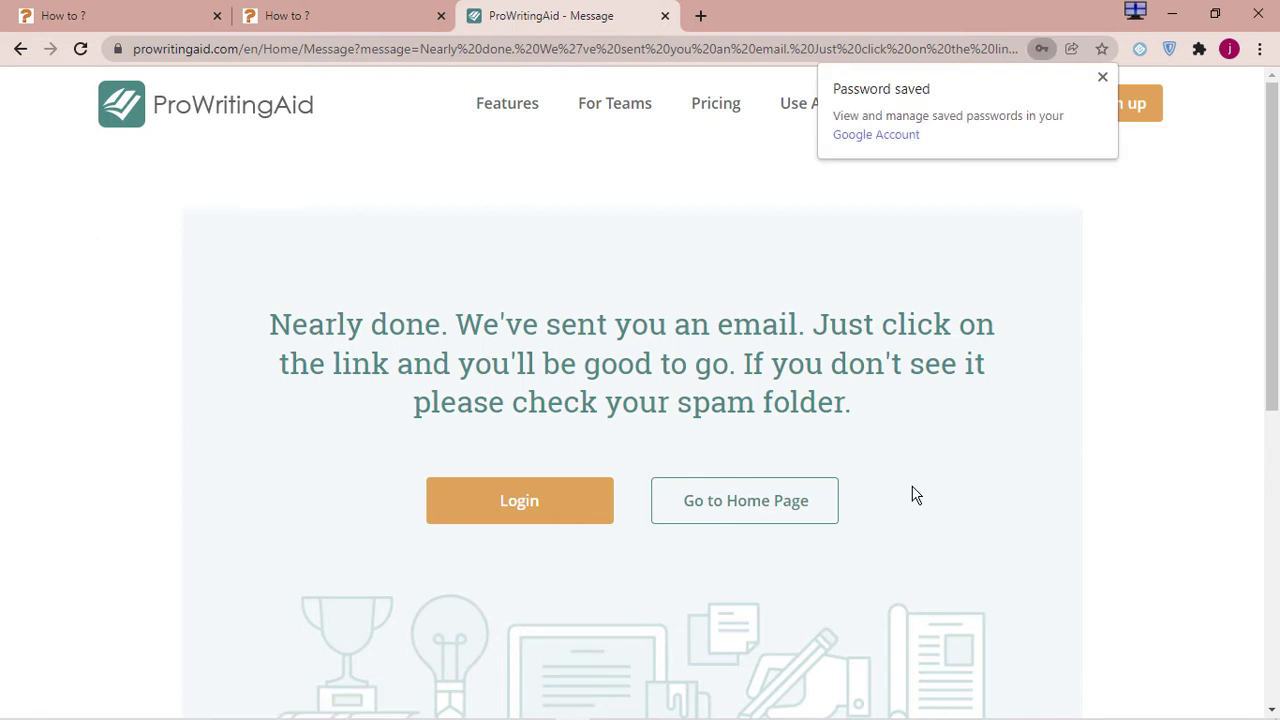
left_click_drag(403, 288, 695, 374)
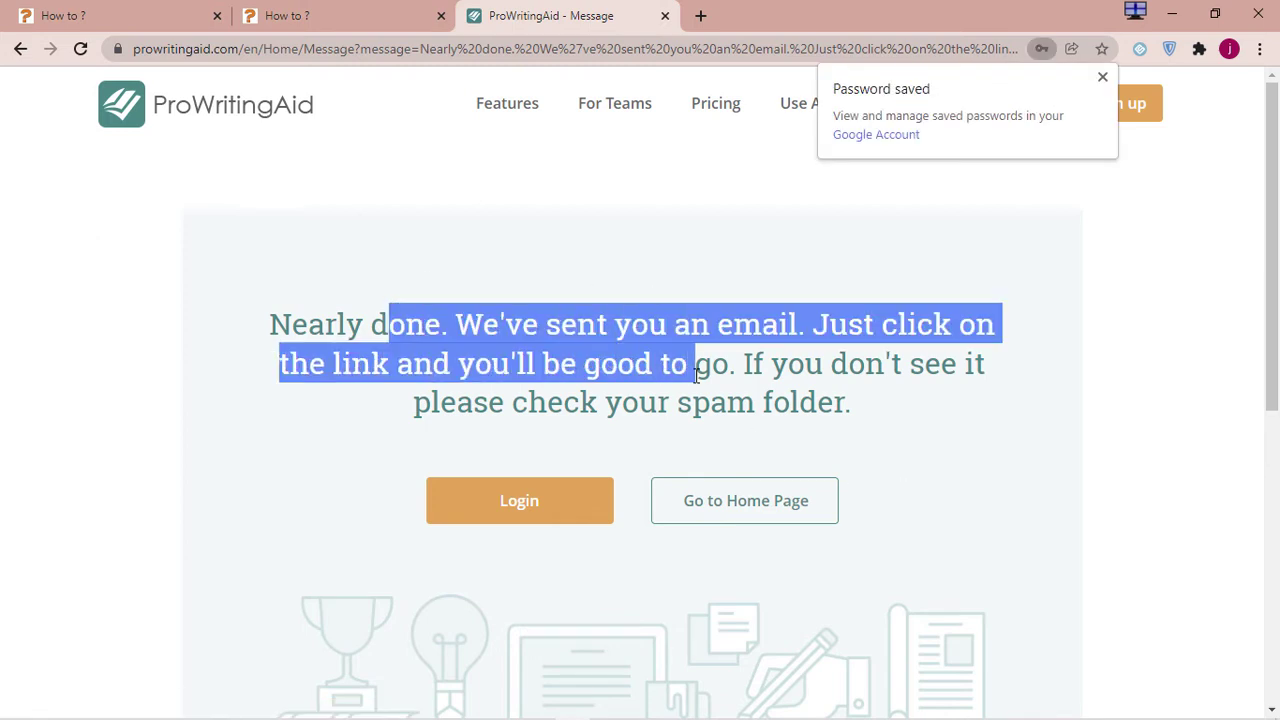
left_click(772, 405)
left_click_drag(793, 418, 511, 335)
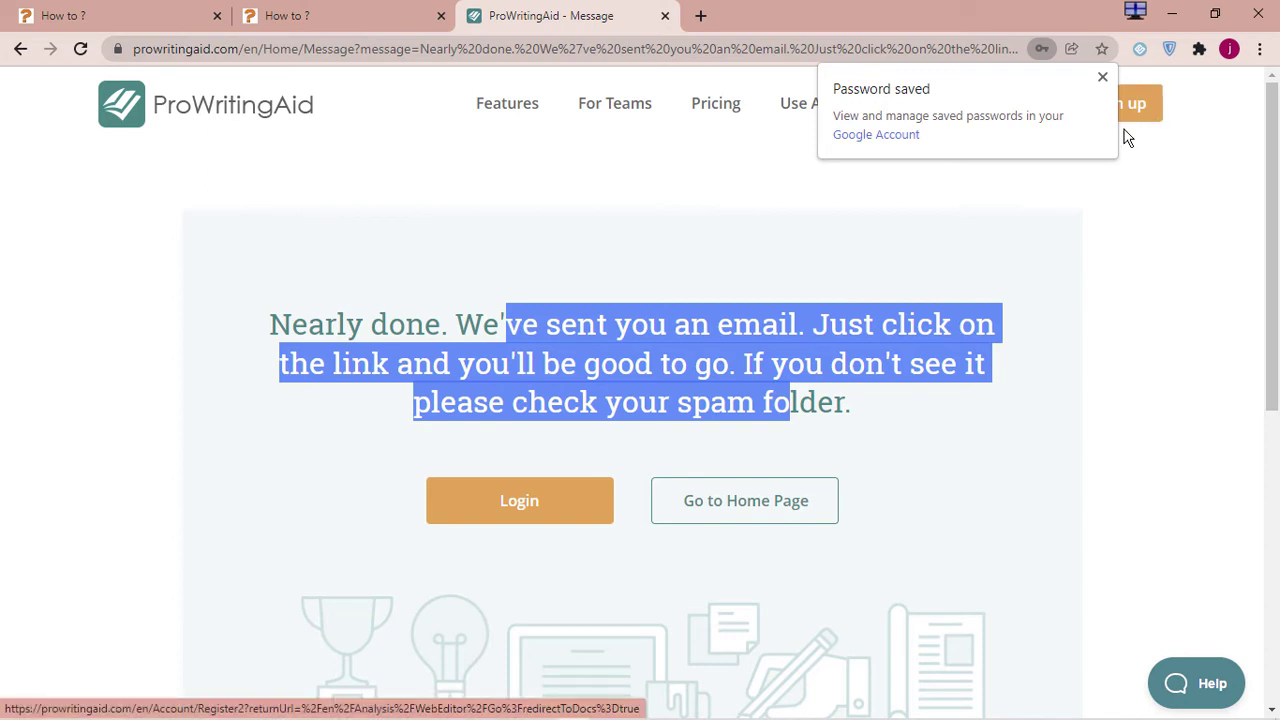
Open Gmail in a new tab and start adding a new Chrome profile
left_click(701, 15)
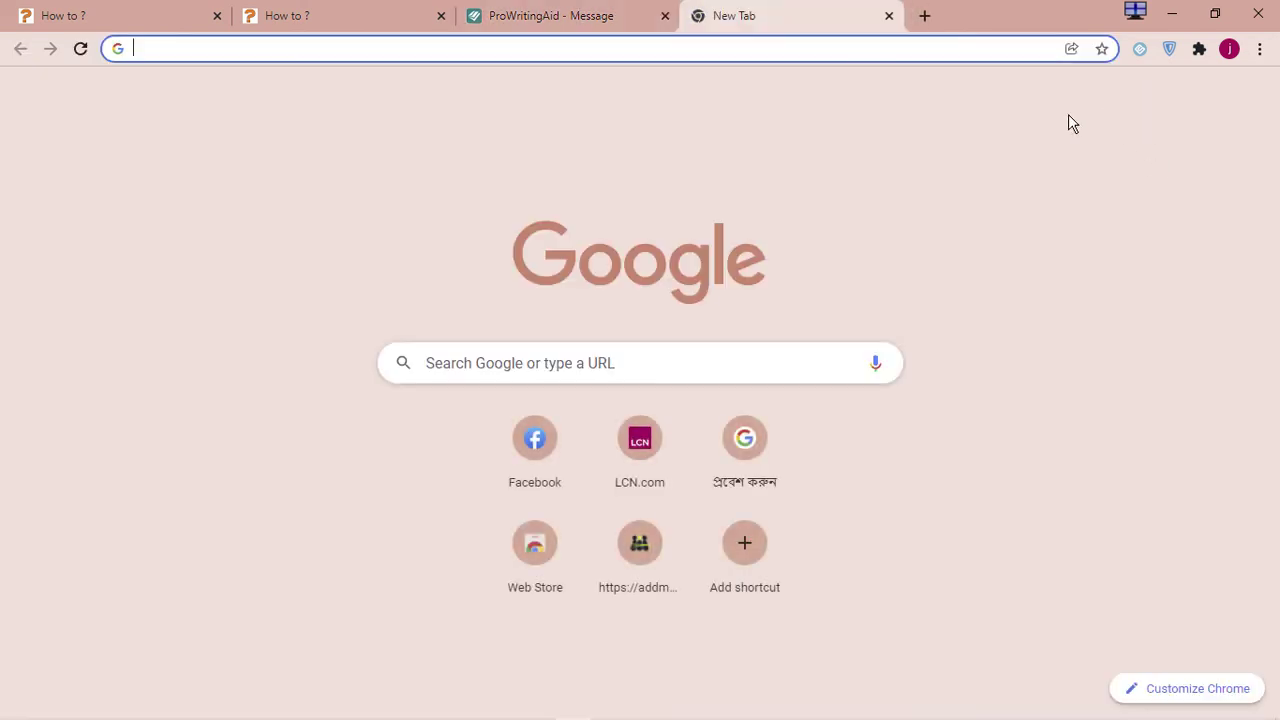
left_click(1093, 98)
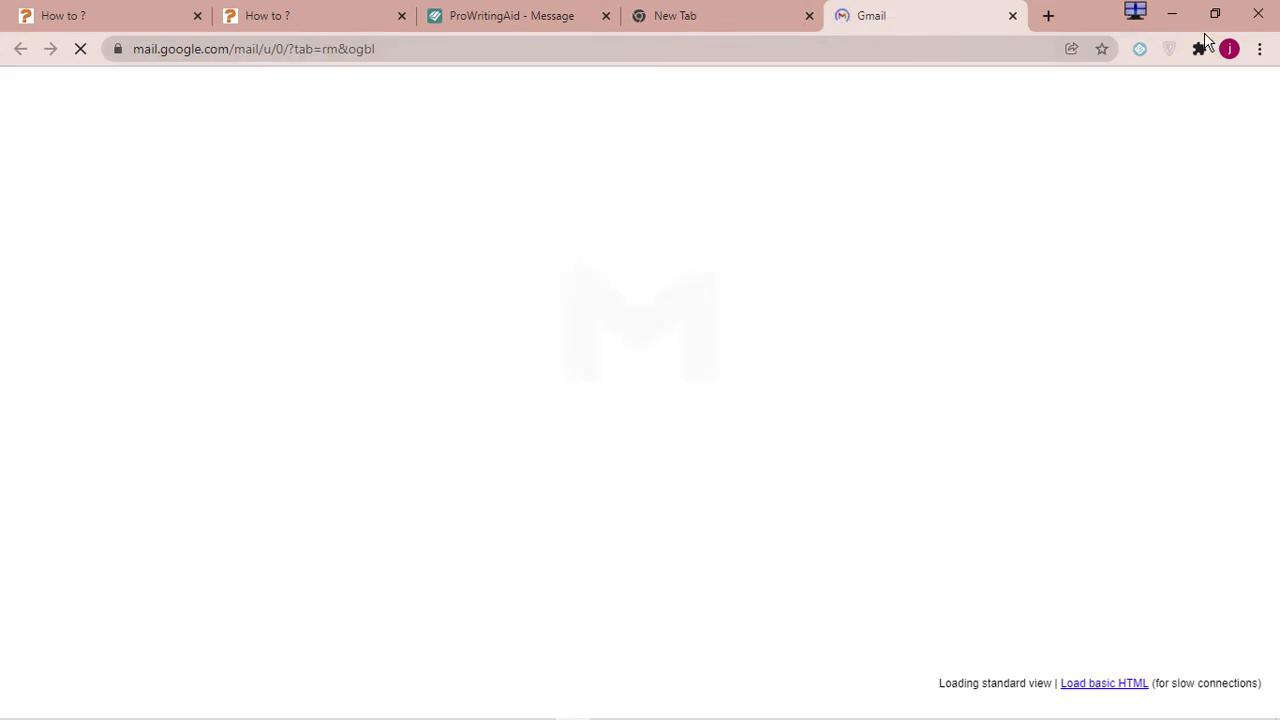
left_click(1229, 48)
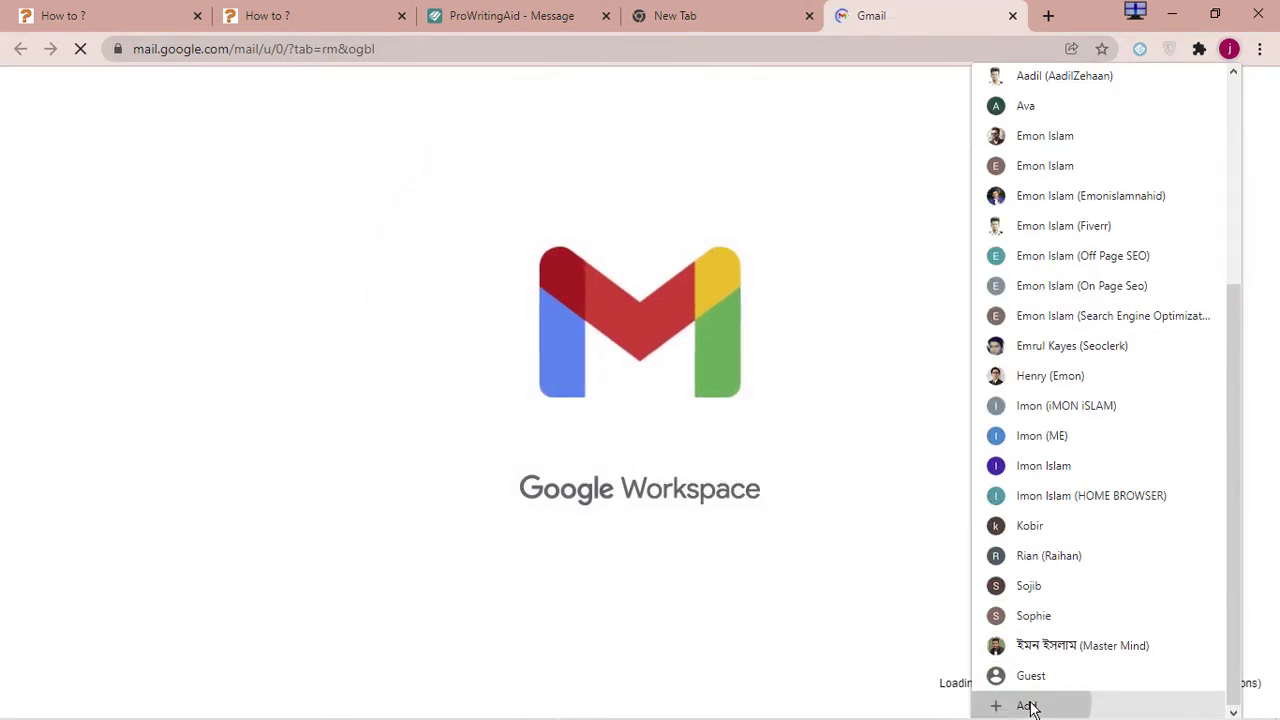
left_click(1031, 705)
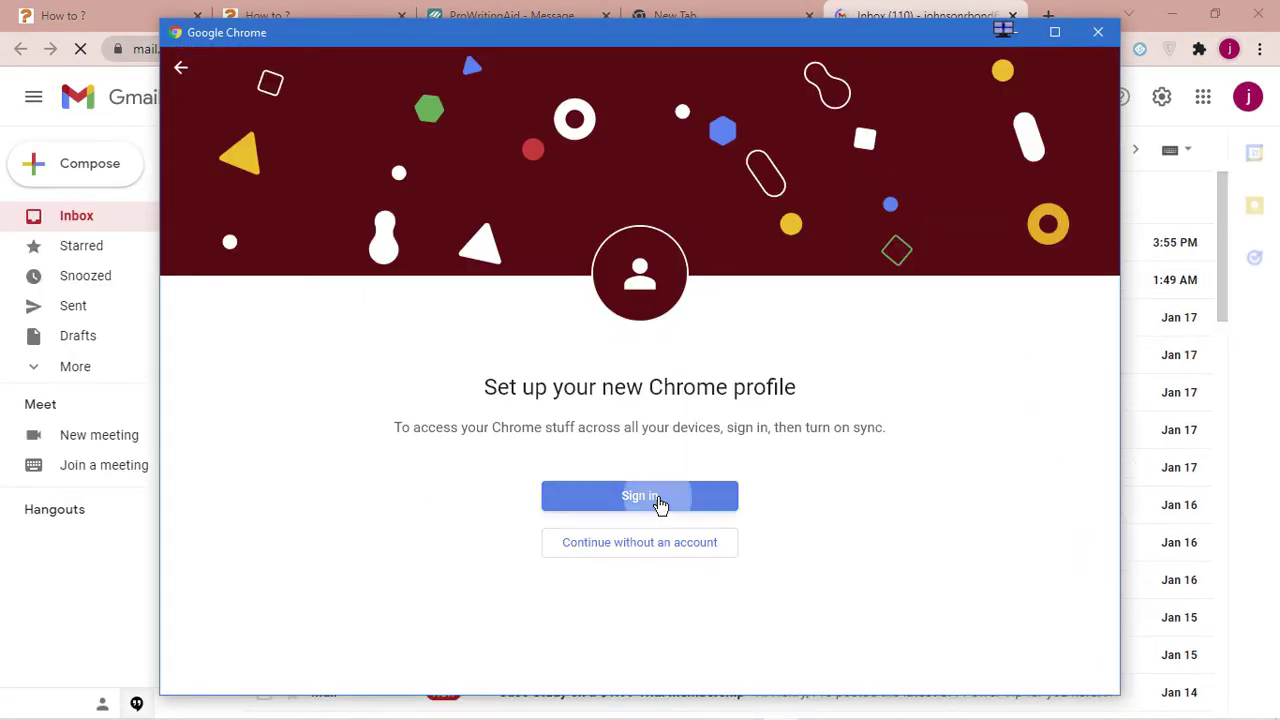
left_click(657, 497)
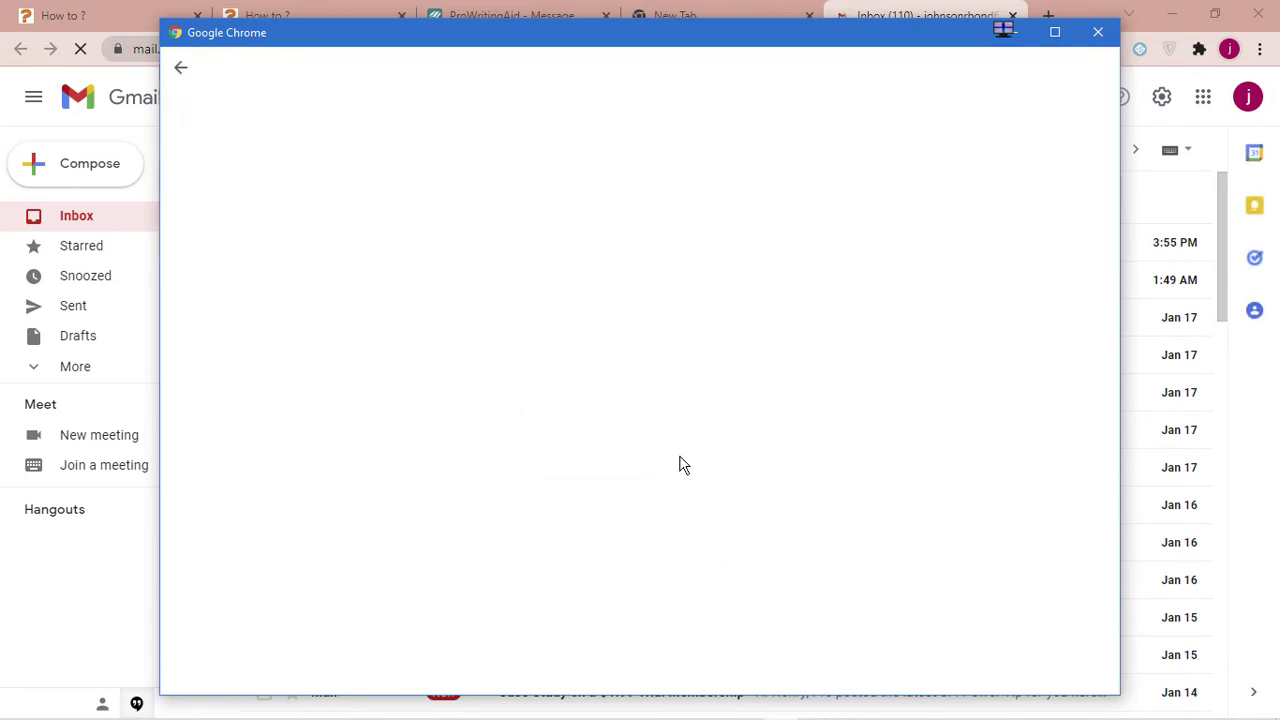
Enter the Gmail account address to sign in to the new profile
left_click(587, 373)
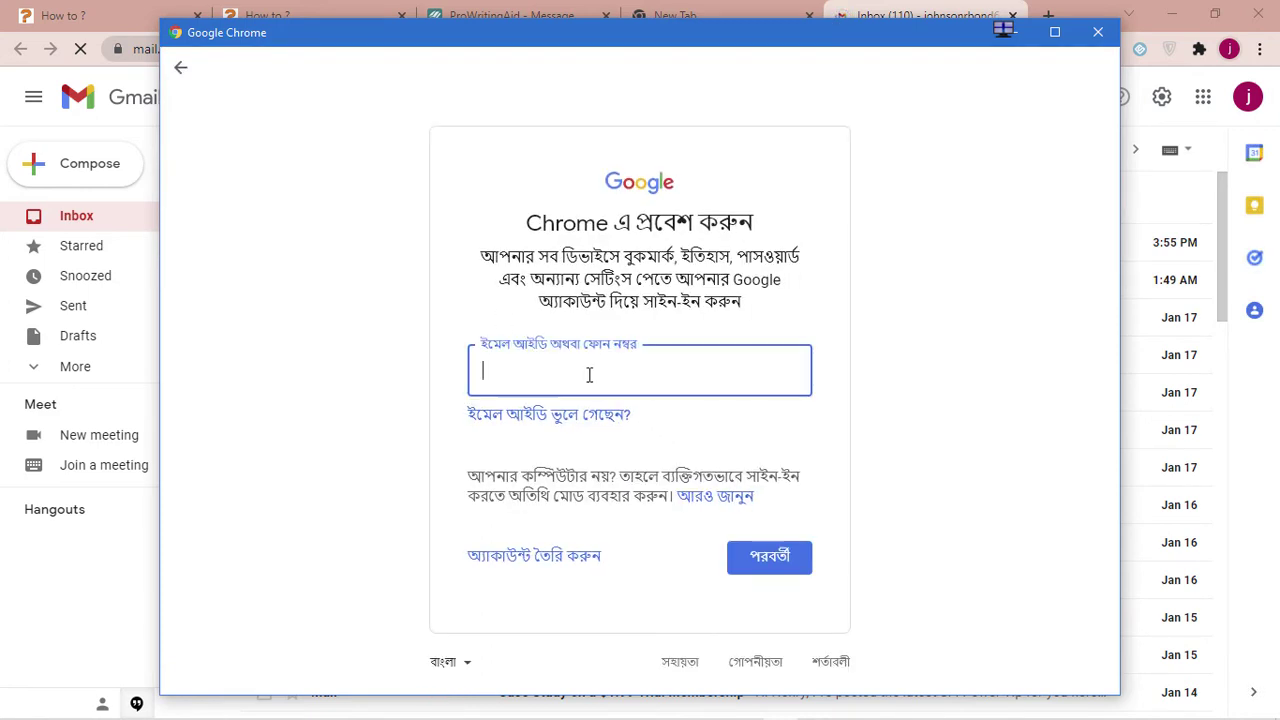
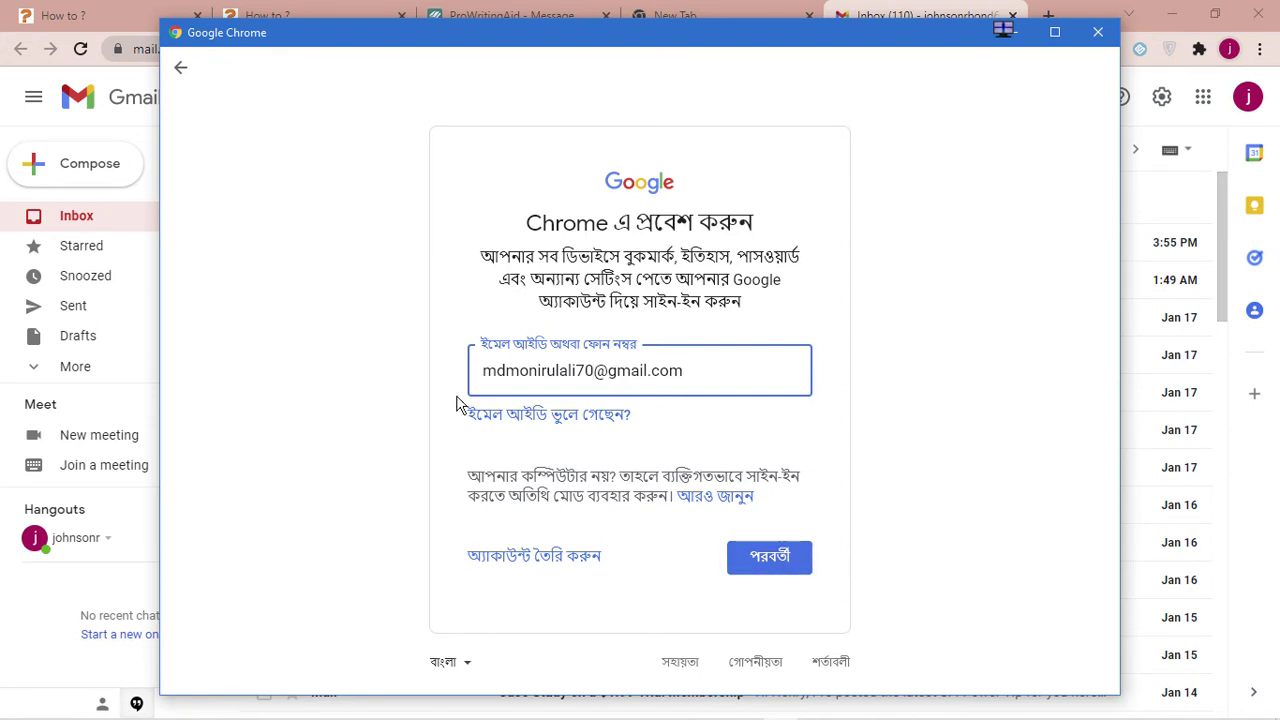
left_click(806, 558)
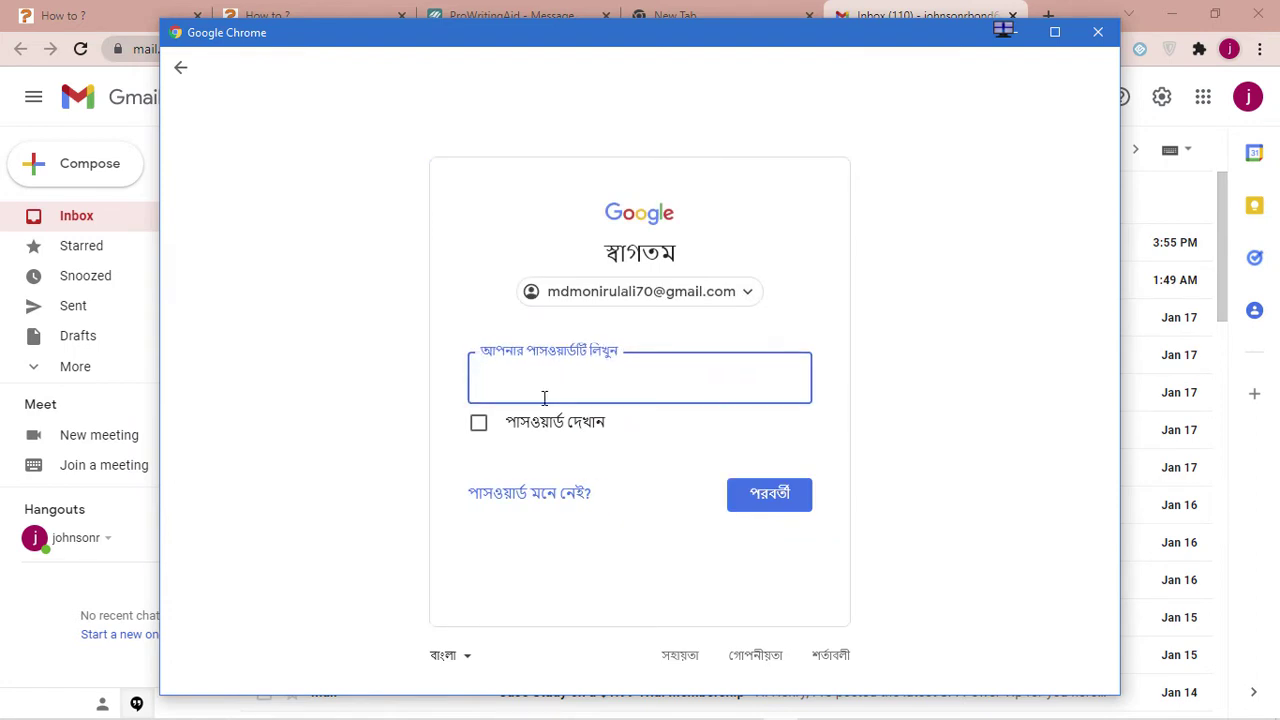
Enter the account password, finish signing in, and turn on sync for the profile
left_click(365, 708)
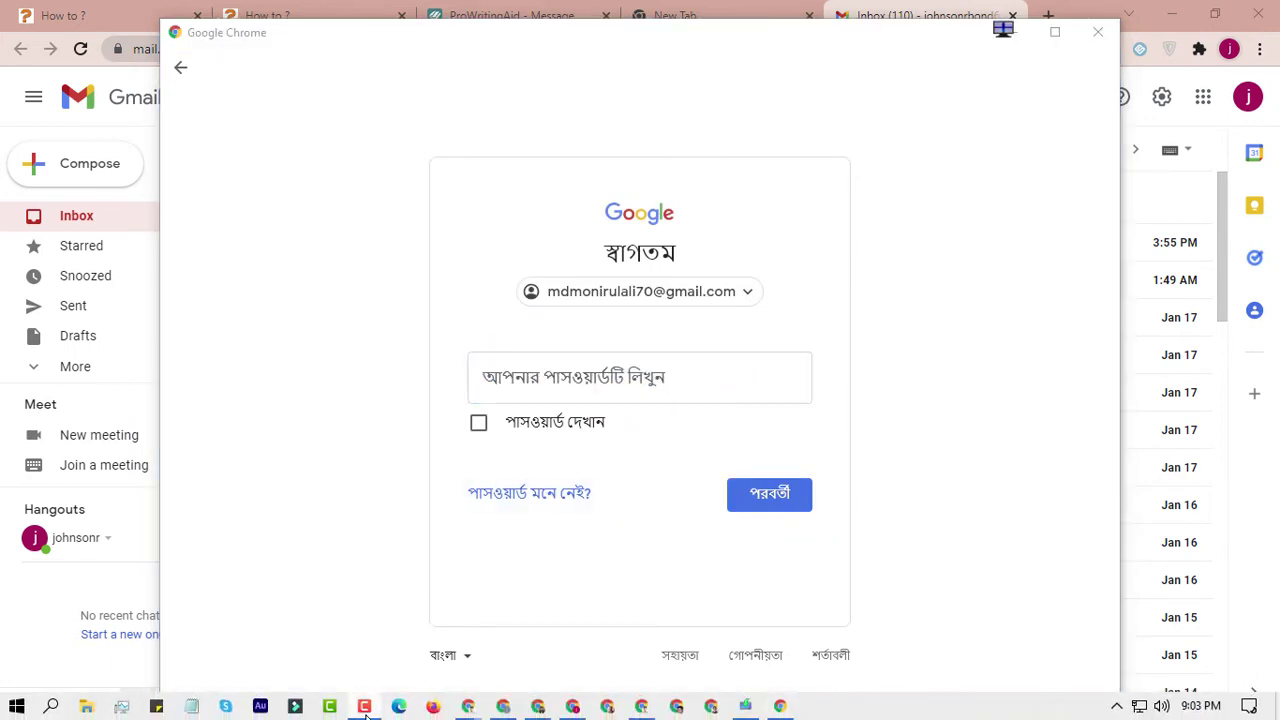
left_click(538, 382)
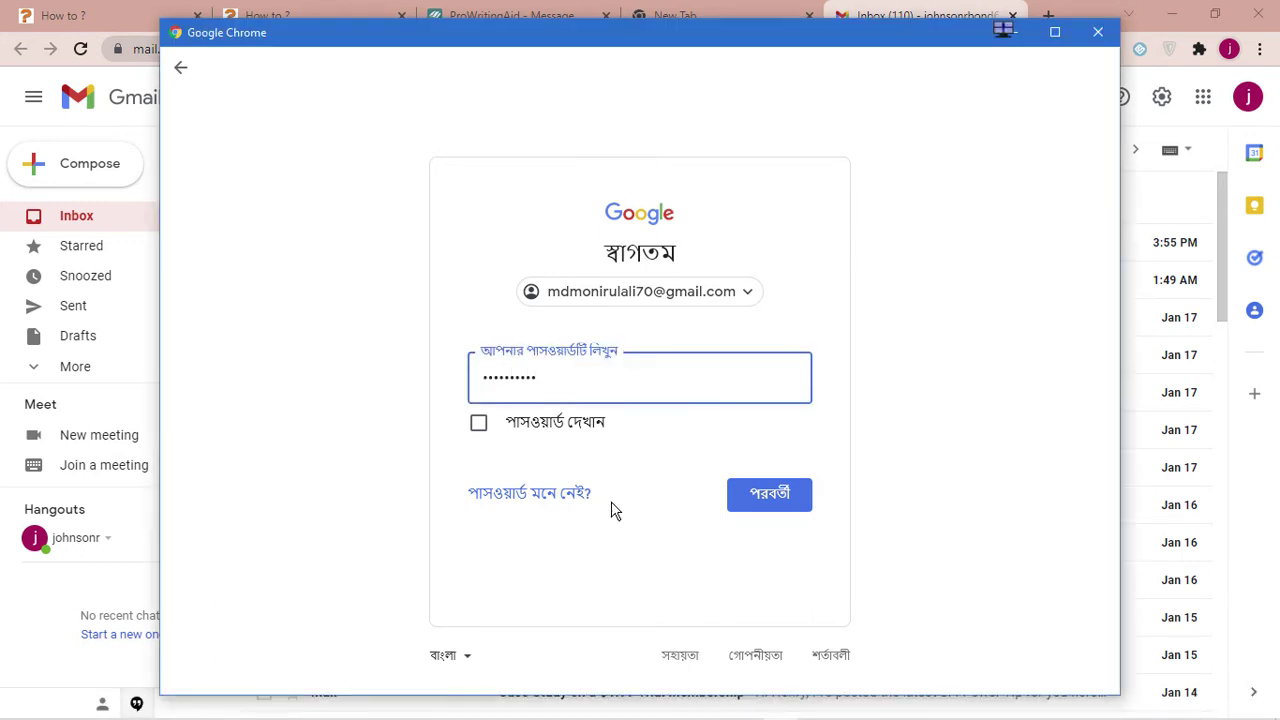
left_click(780, 494)
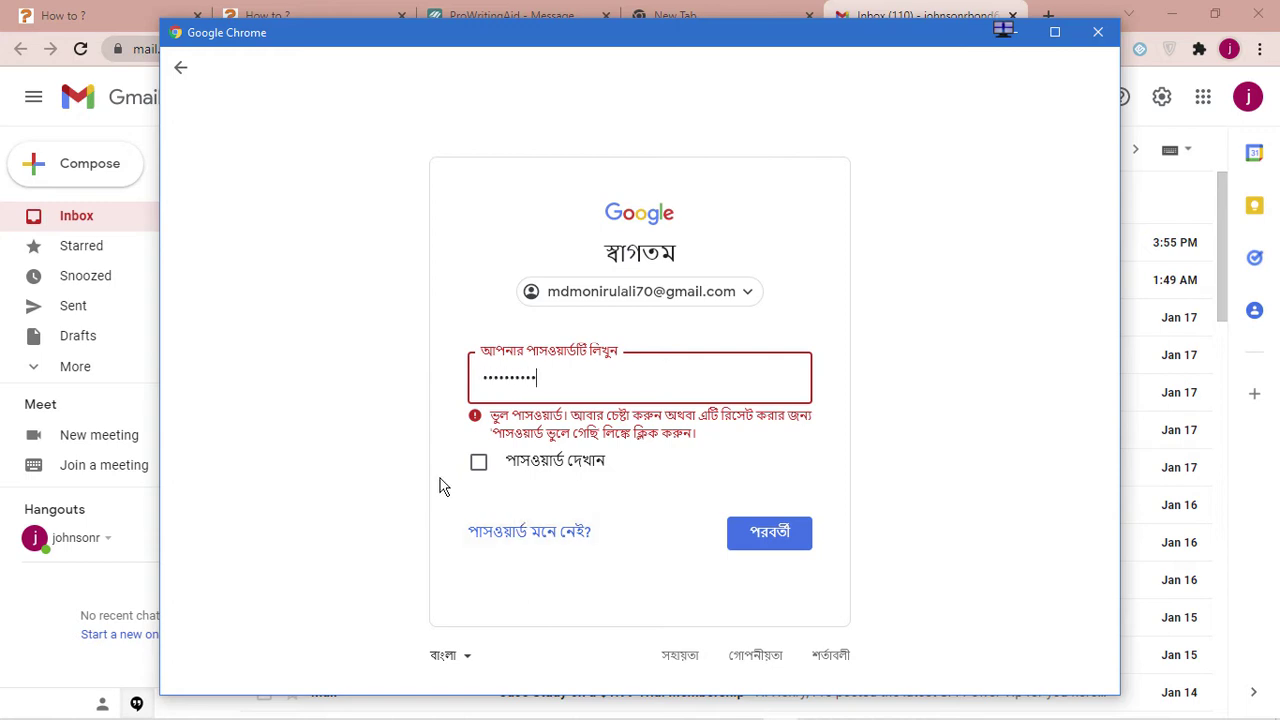
left_click(479, 463)
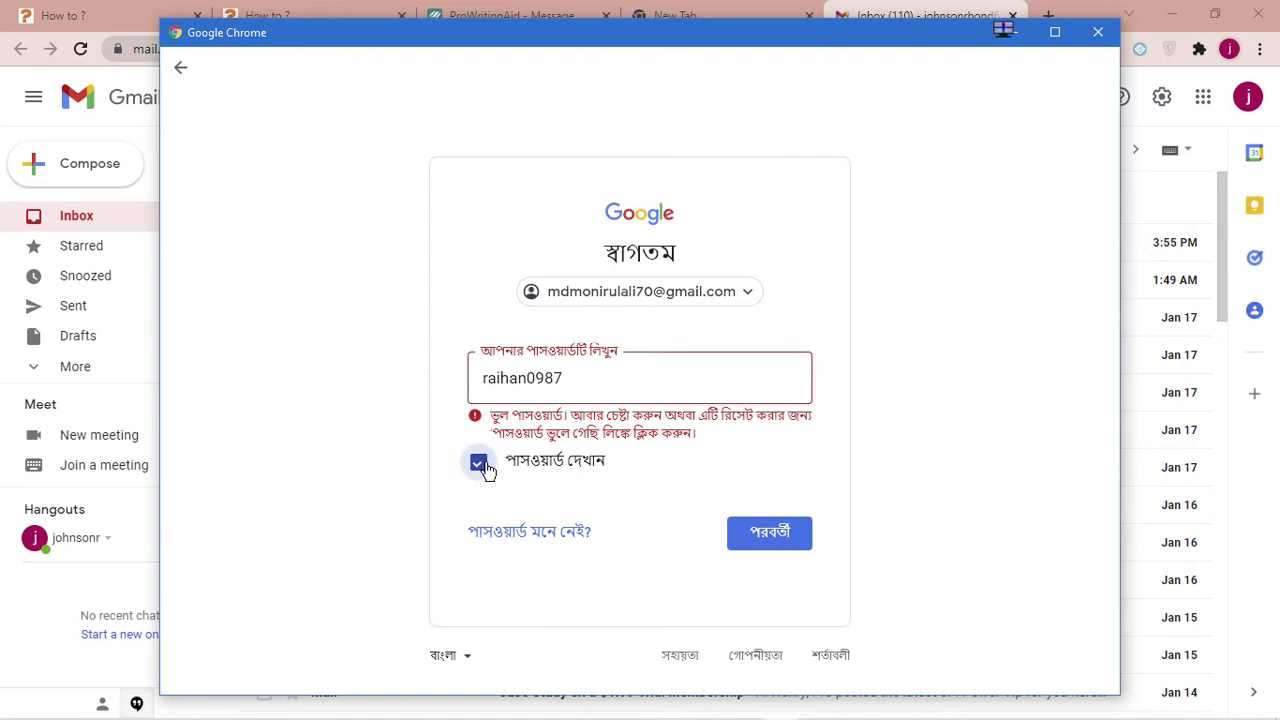
left_click(771, 535)
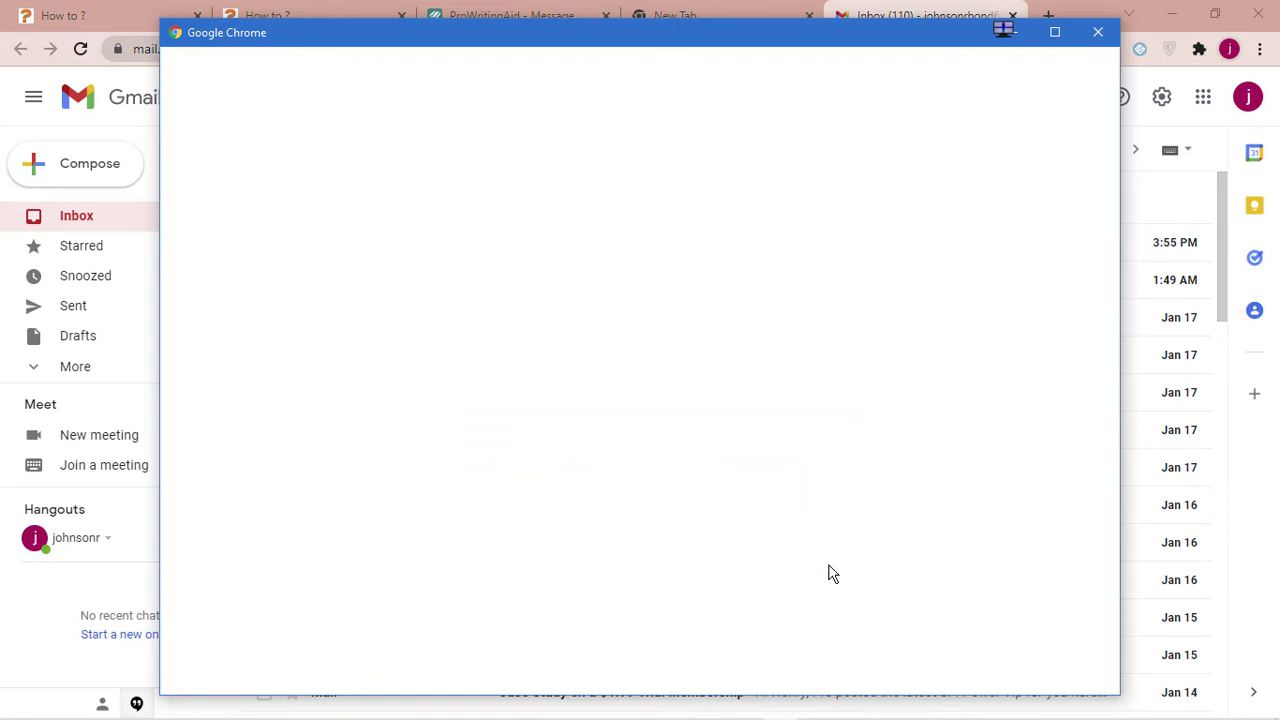
left_click(929, 645)
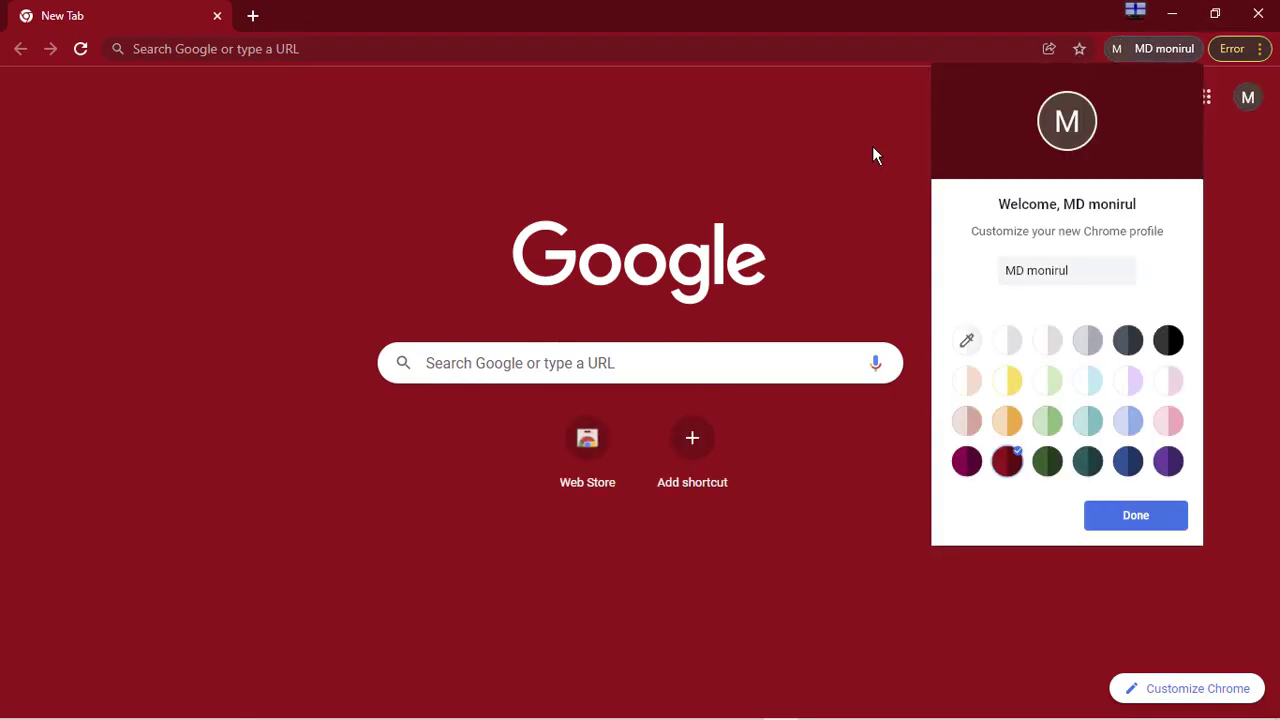
left_click(1128, 518)
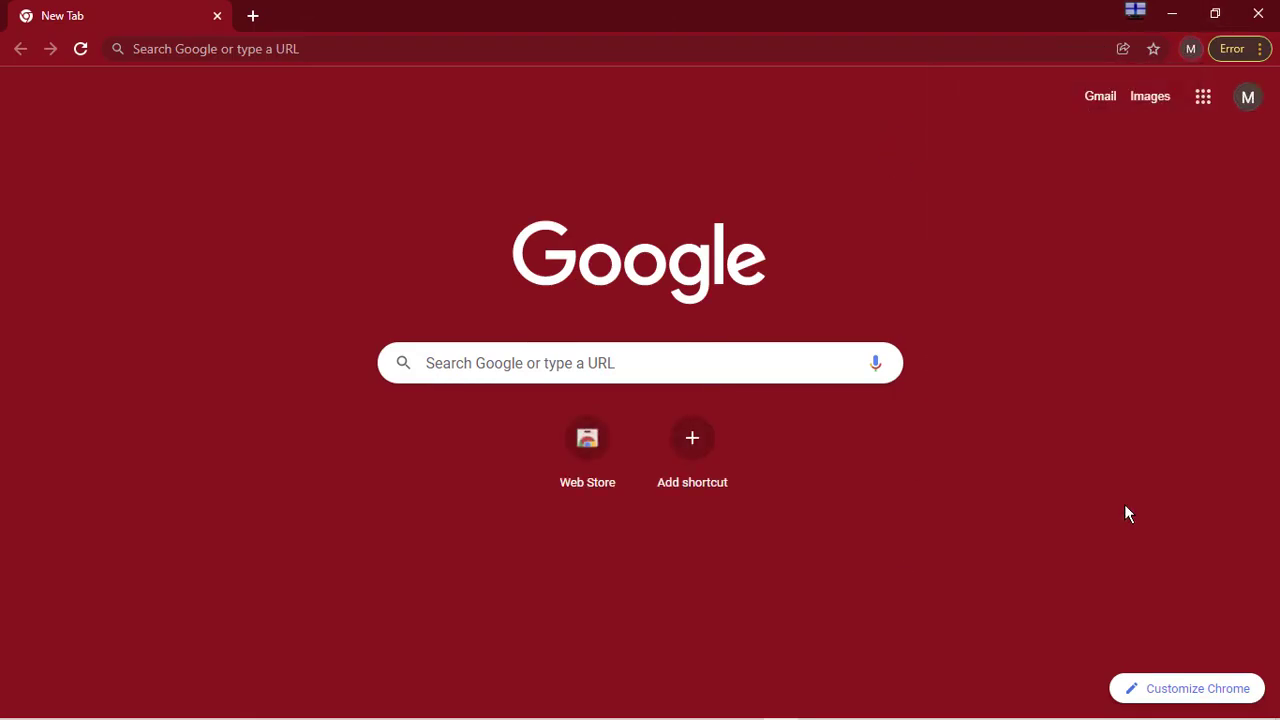
Open Gmail in a new tab within the new profile window
middle_click(1100, 96)
left_click(315, 14)
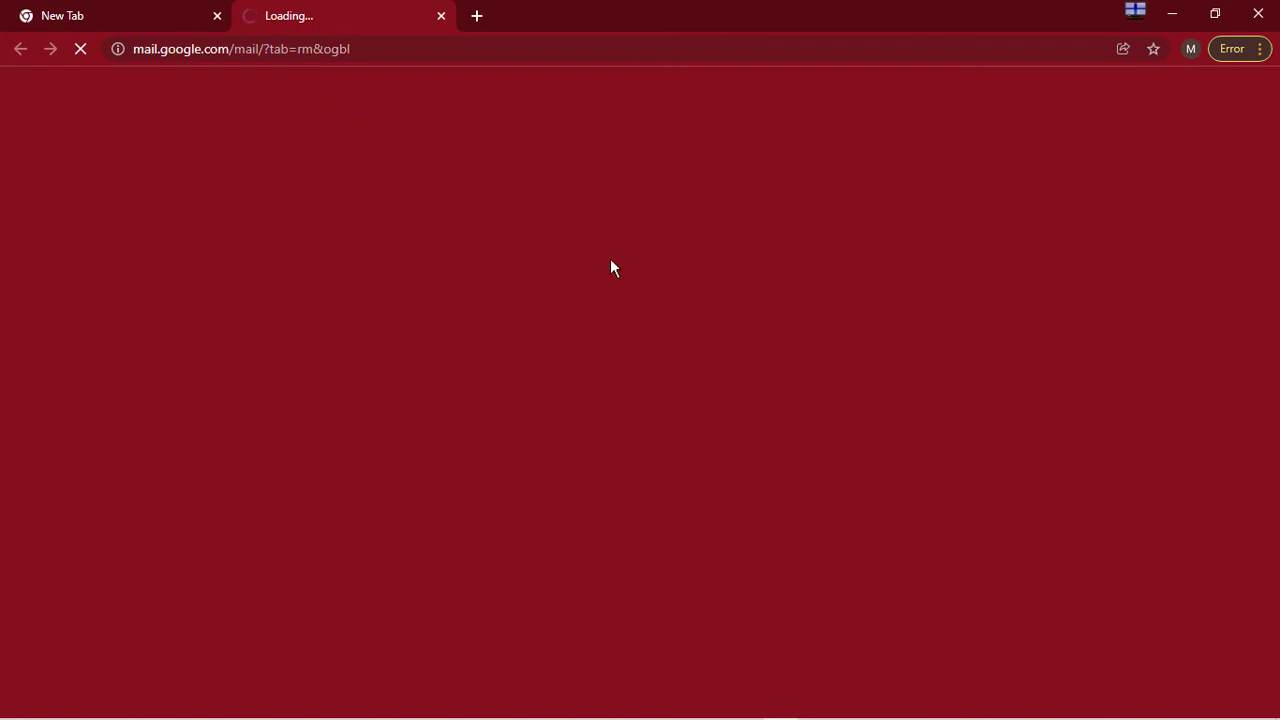
left_click(133, 5)
left_click(280, 9)
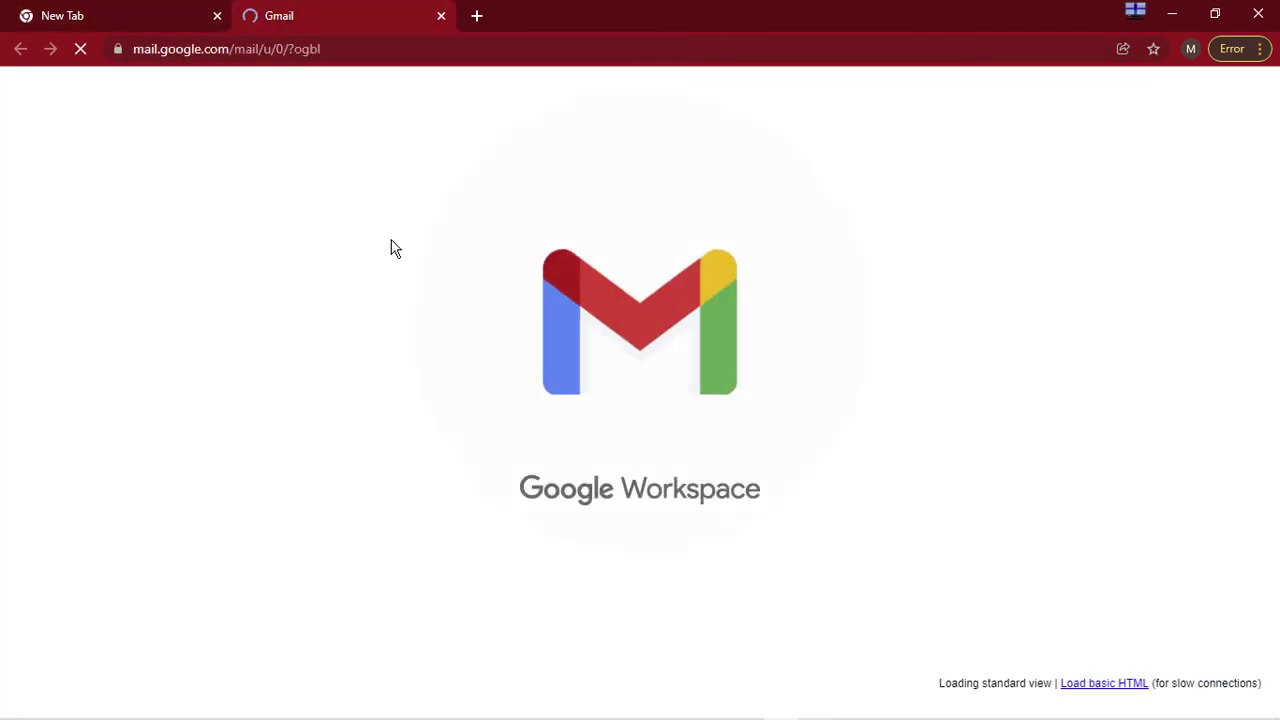
Remove the Malwarebytes Browser Guard extension from Chrome via the error menu
left_click(1240, 48)
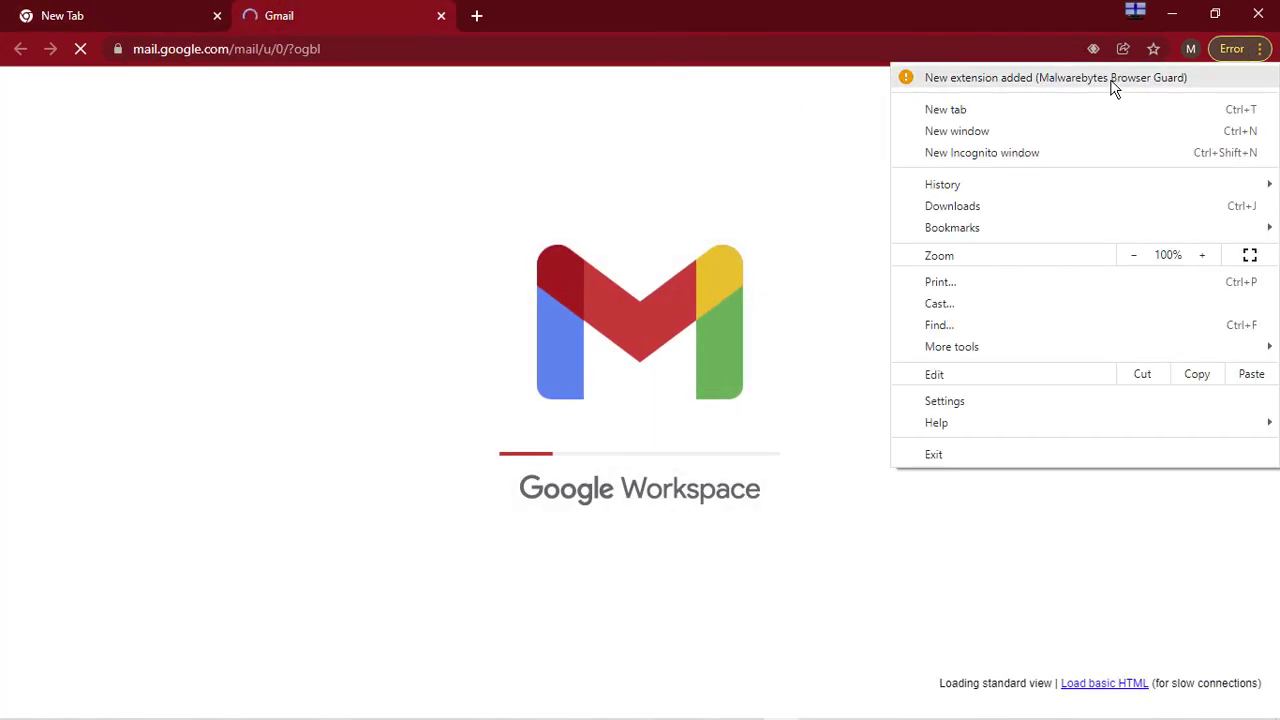
left_click(1100, 86)
left_click(800, 335)
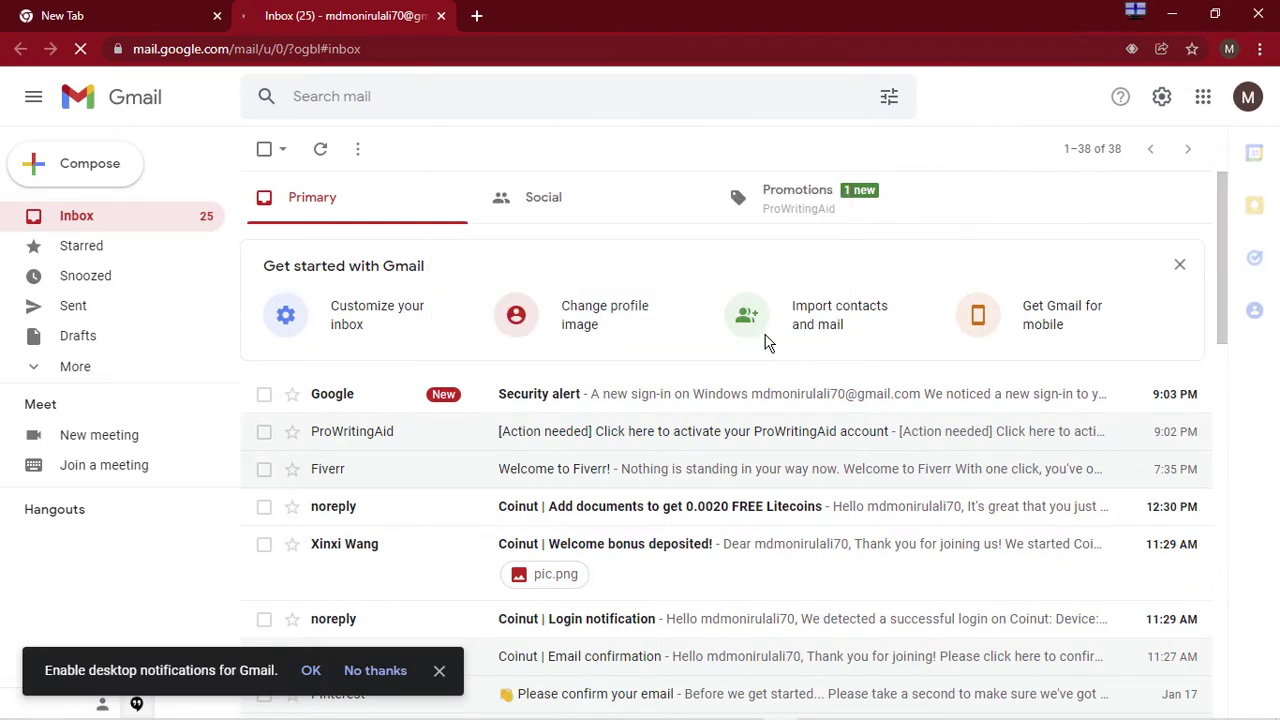
Open the ProWritingAid [Action needed] email and follow its account activation link
left_click(606, 441)
scroll(687, 405, "down", 5)
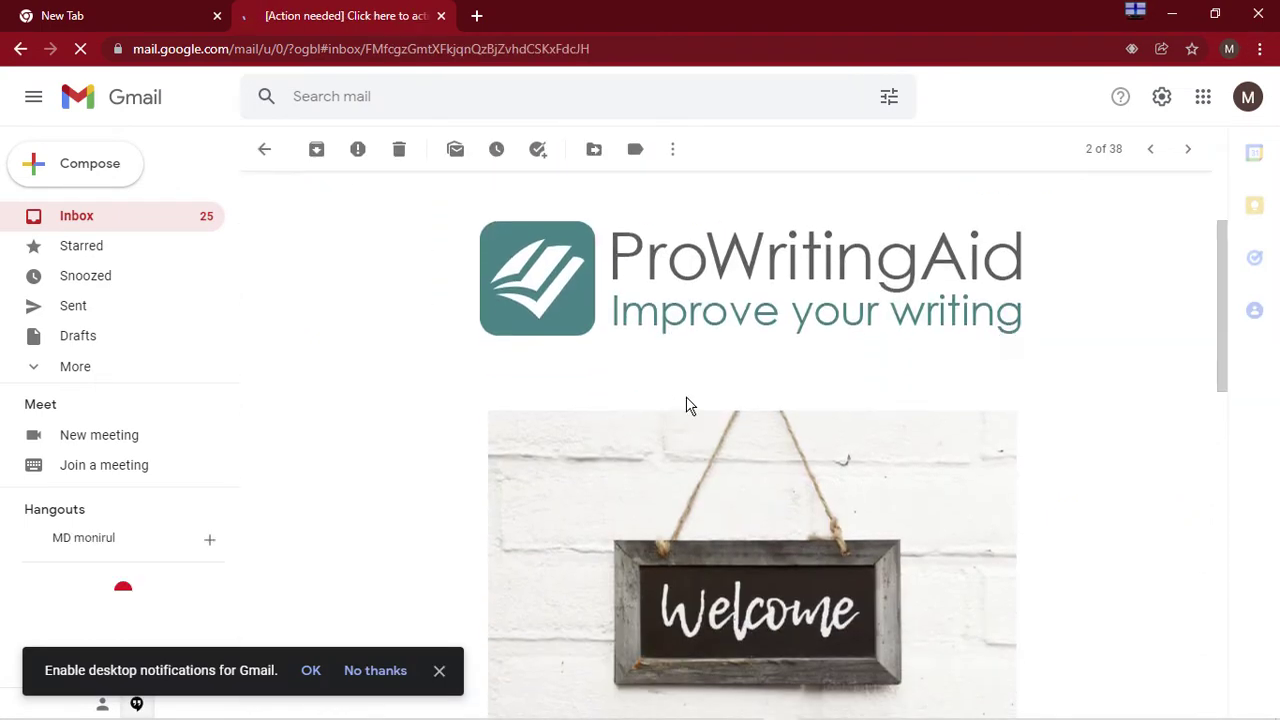
scroll(687, 405, "down", 7)
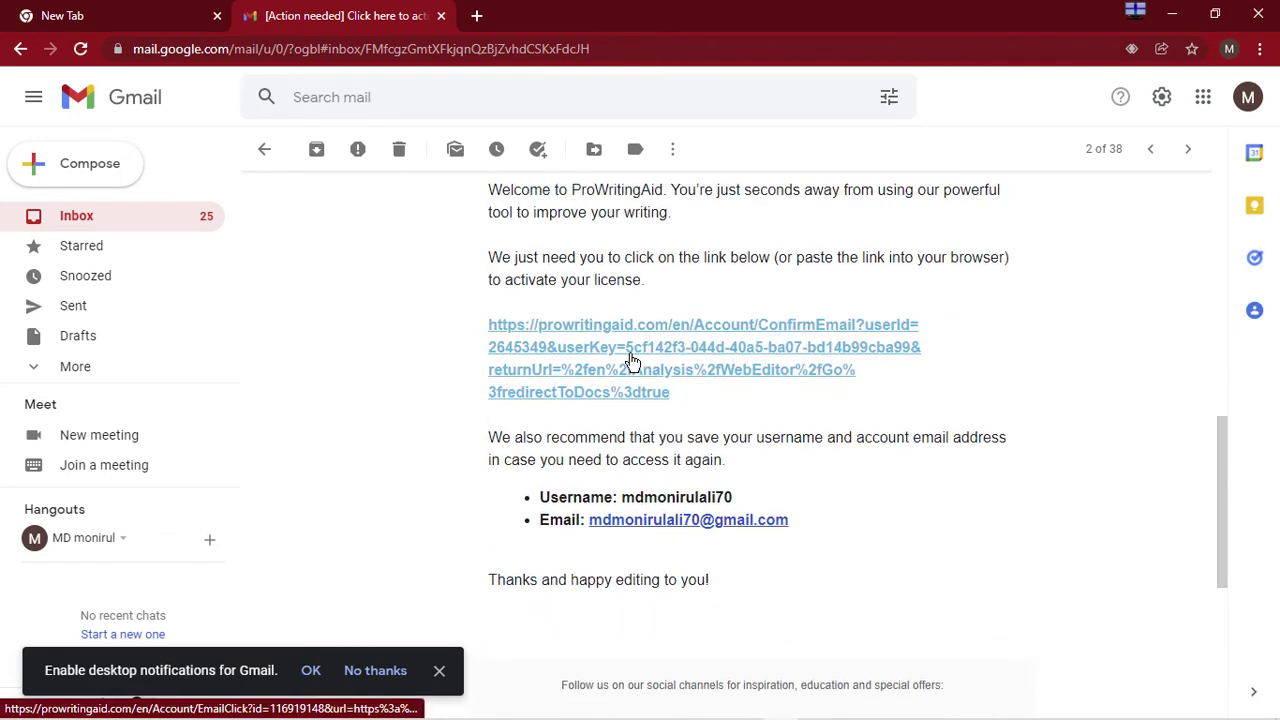
left_click(696, 358)
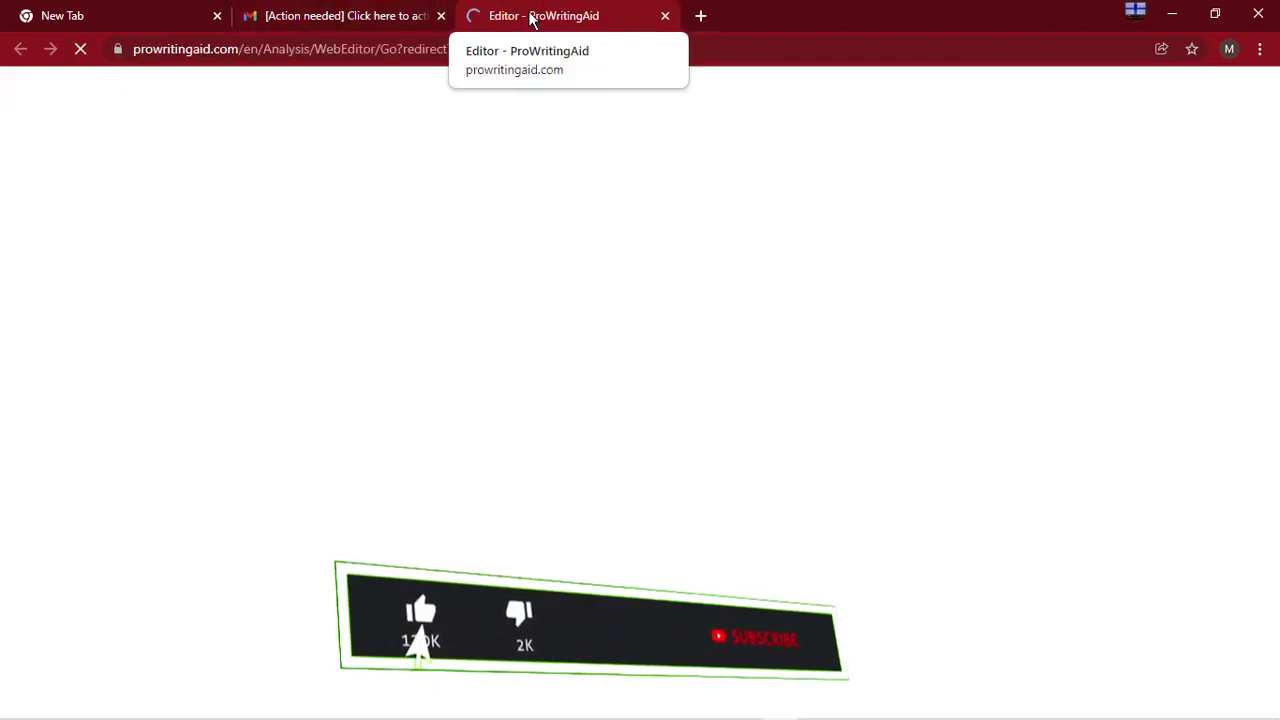
Return to the Gmail tab and look over the activation email again
left_click(388, 8)
scroll(576, 190, "up", 7)
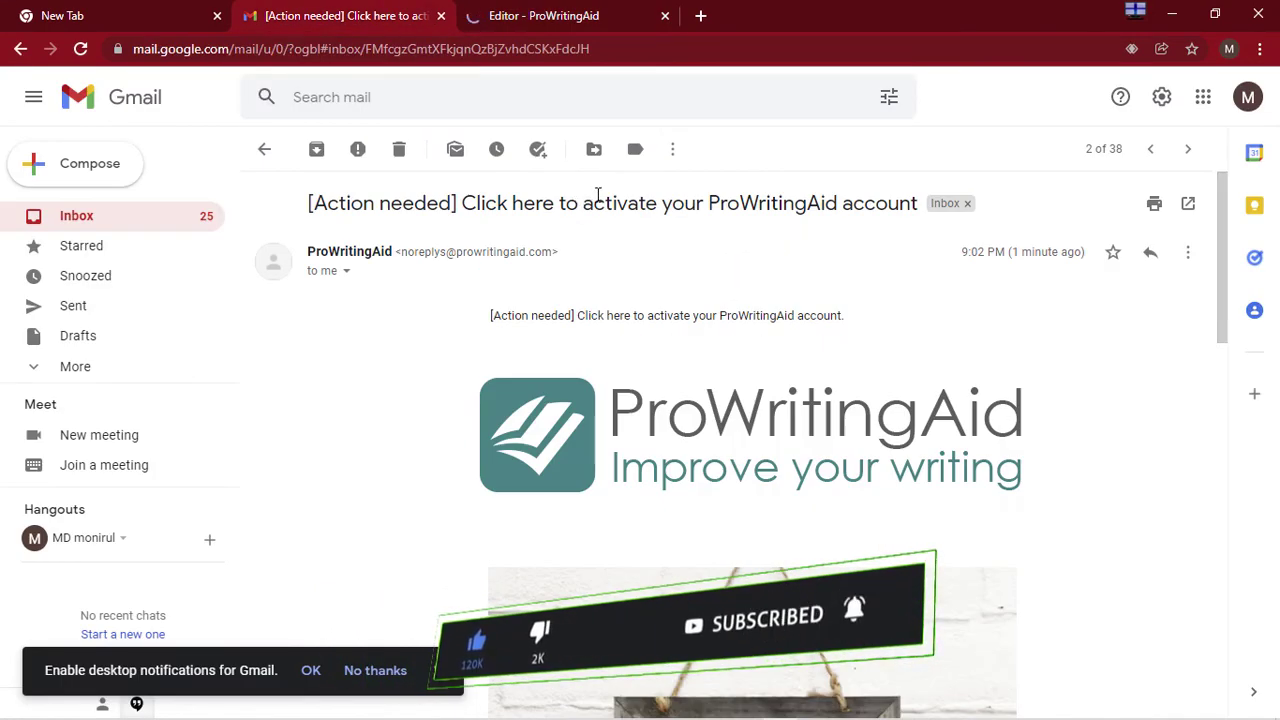
scroll(595, 210, "down", 2)
scroll(625, 248, "up", 2)
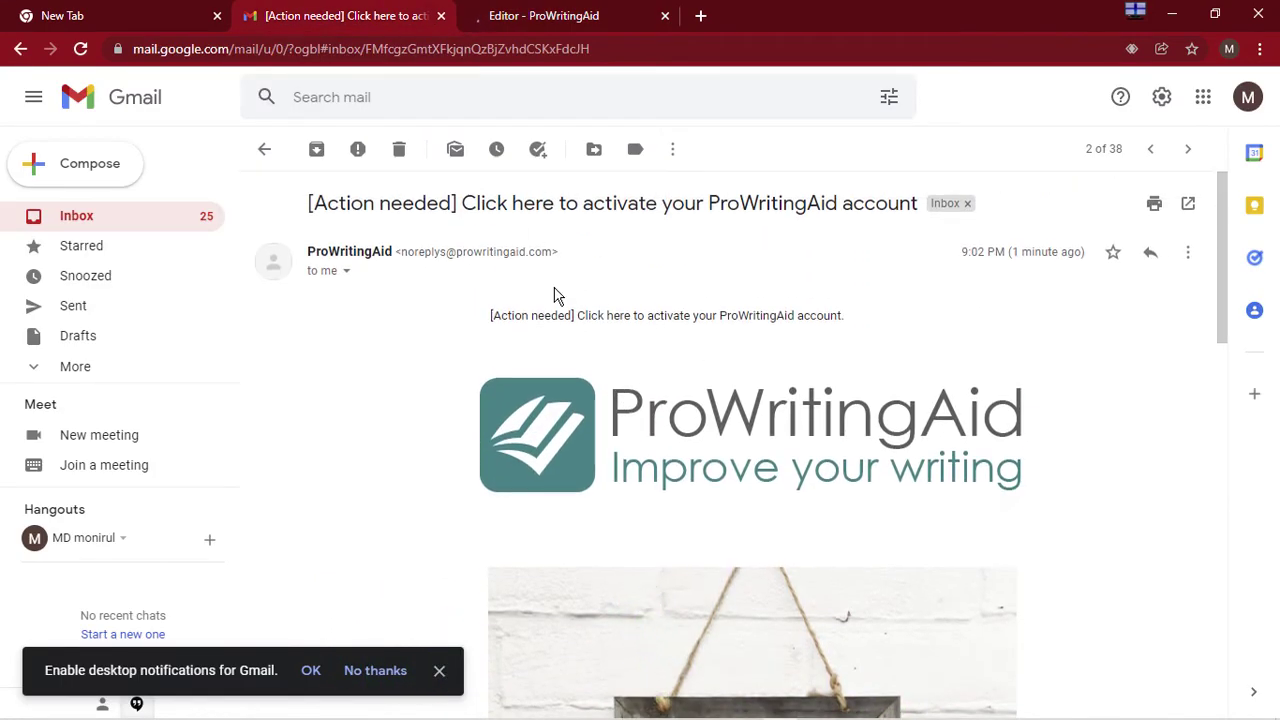
scroll(780, 366, "down", 2)
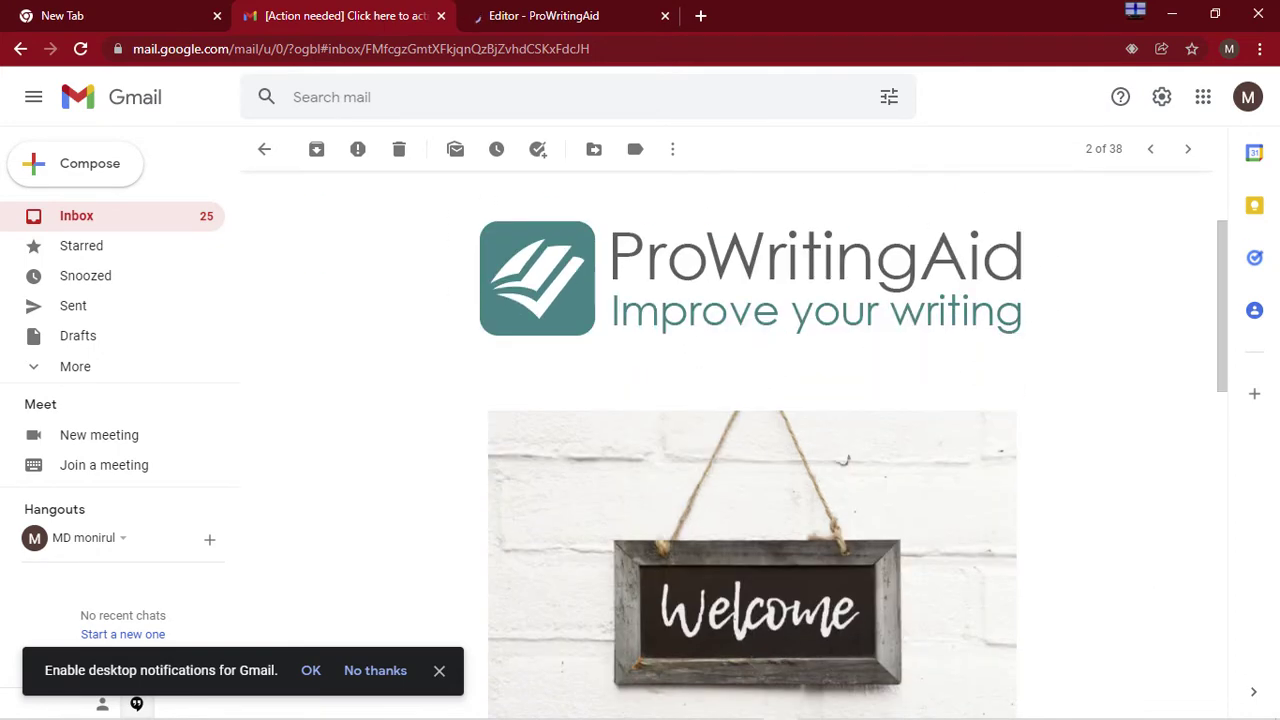
Check the imgbb example proof screenshot, then put that window away
mouse_move(467, 708)
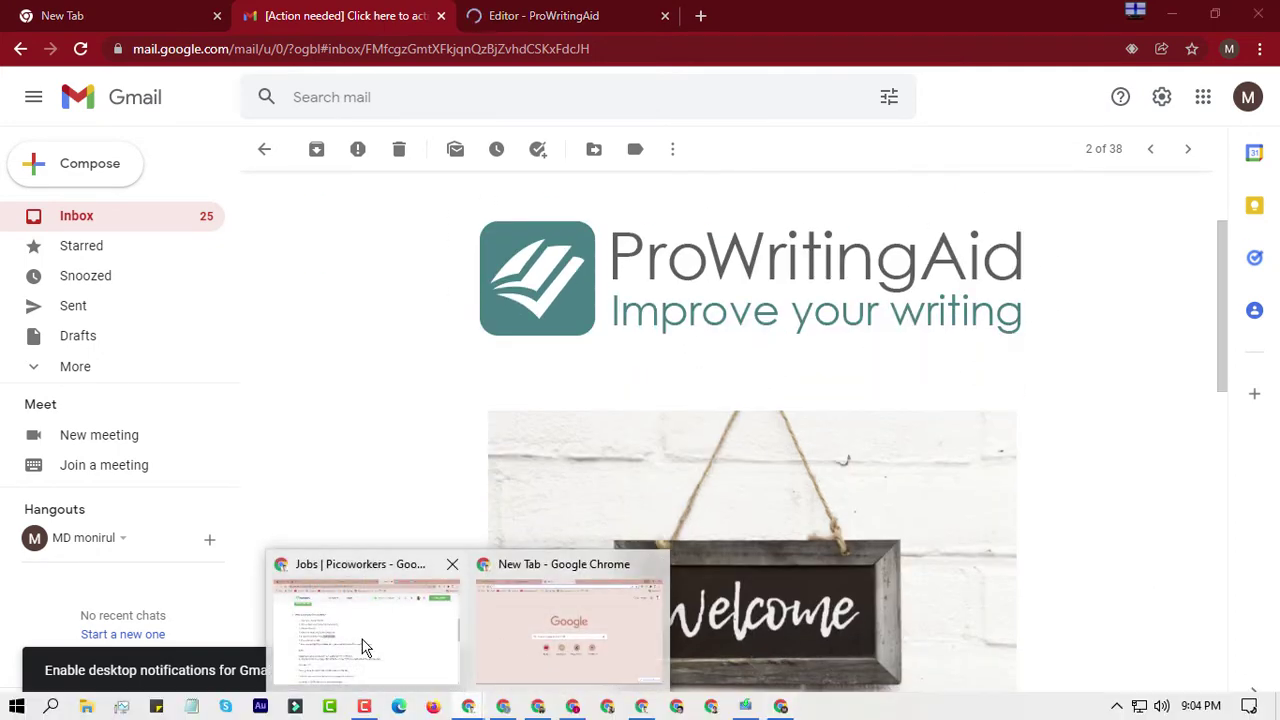
left_click(360, 625)
left_click(985, 14)
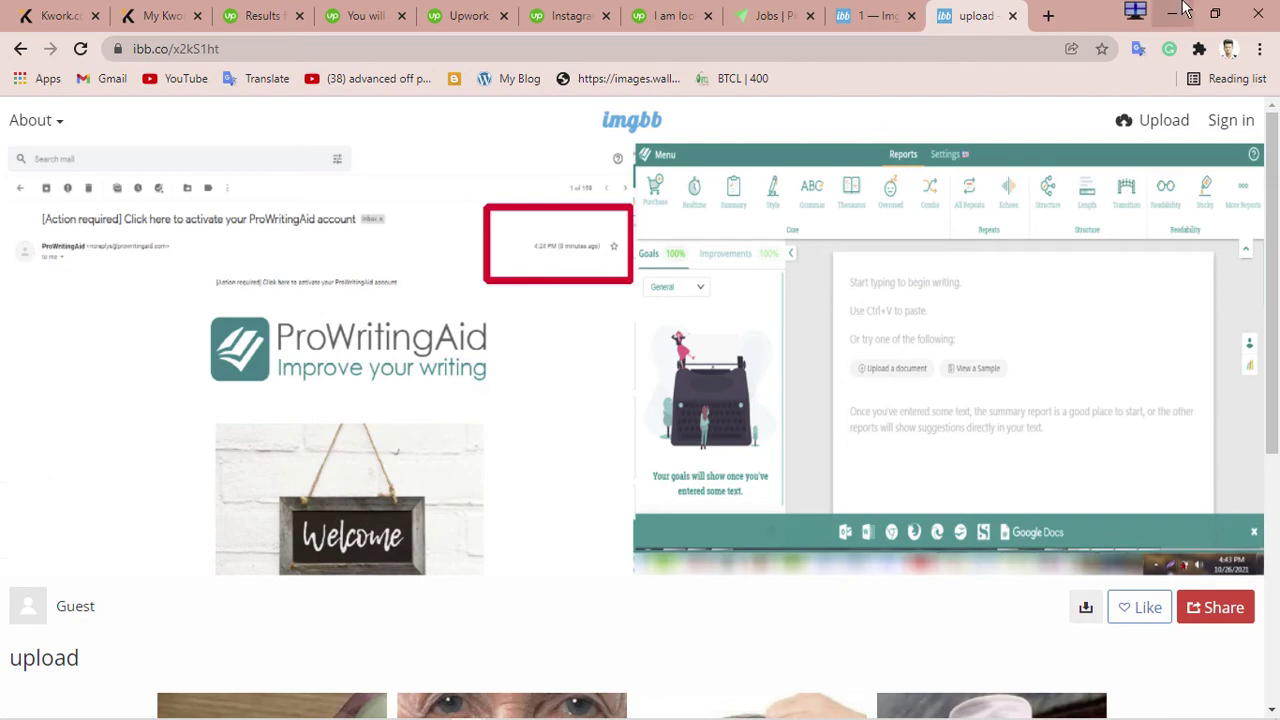
left_click(1172, 15)
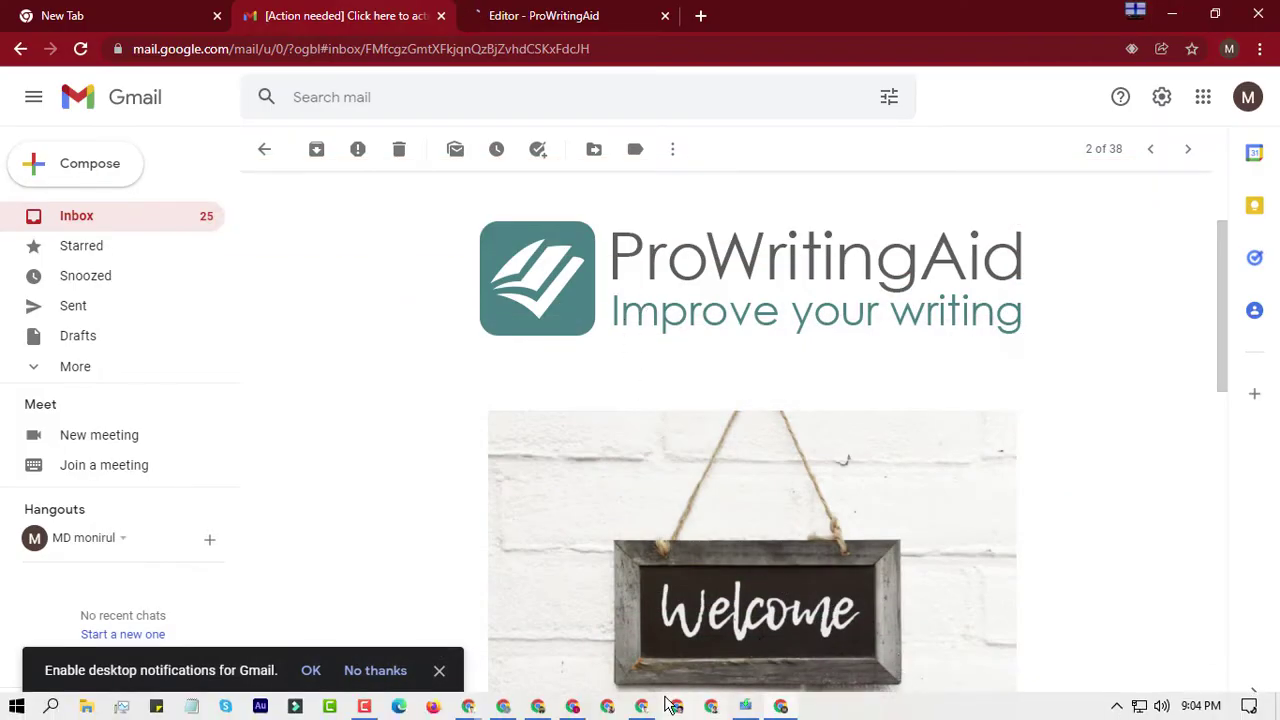
left_click(576, 700)
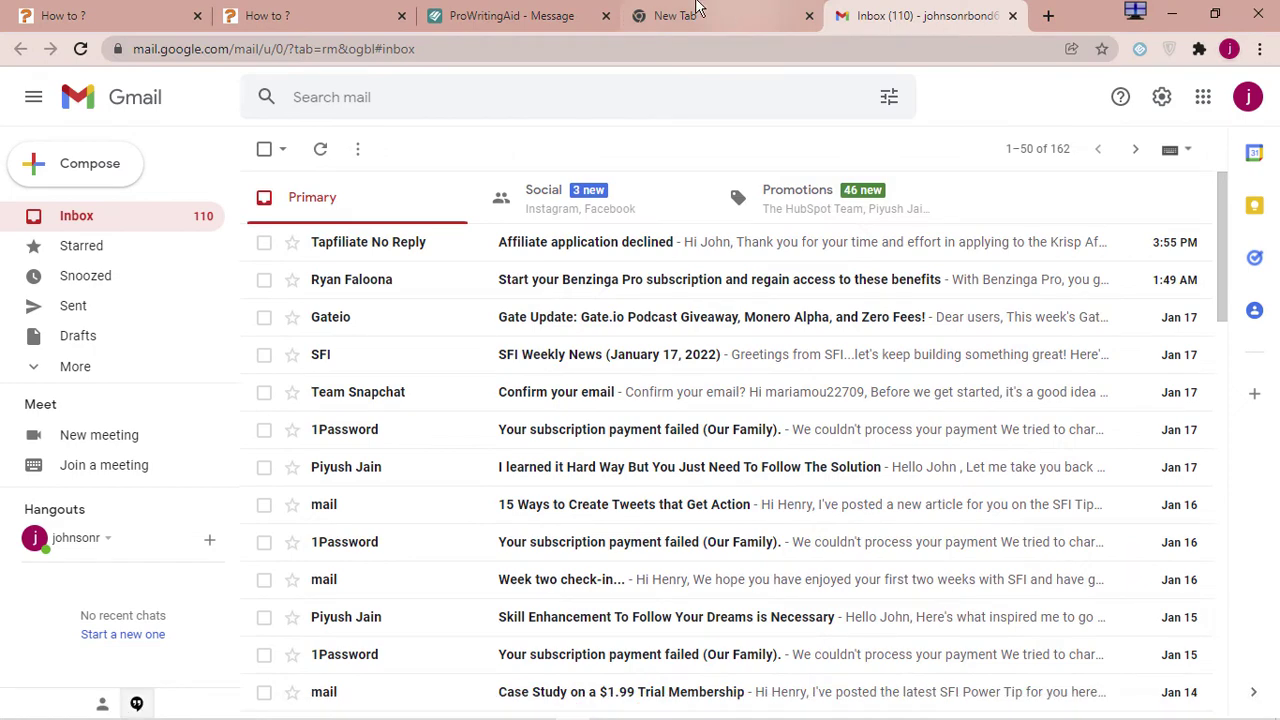
Log in to ProWritingAid with the new account's email and password
left_click(575, 10)
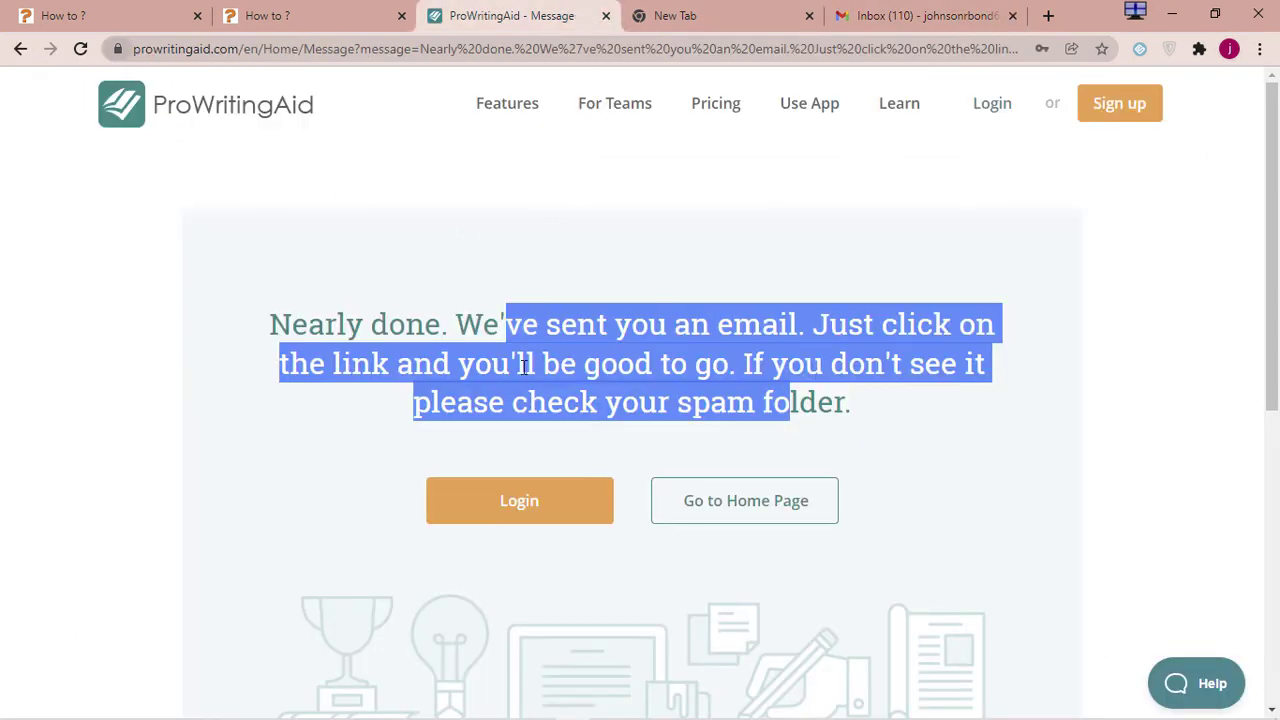
left_click(534, 500)
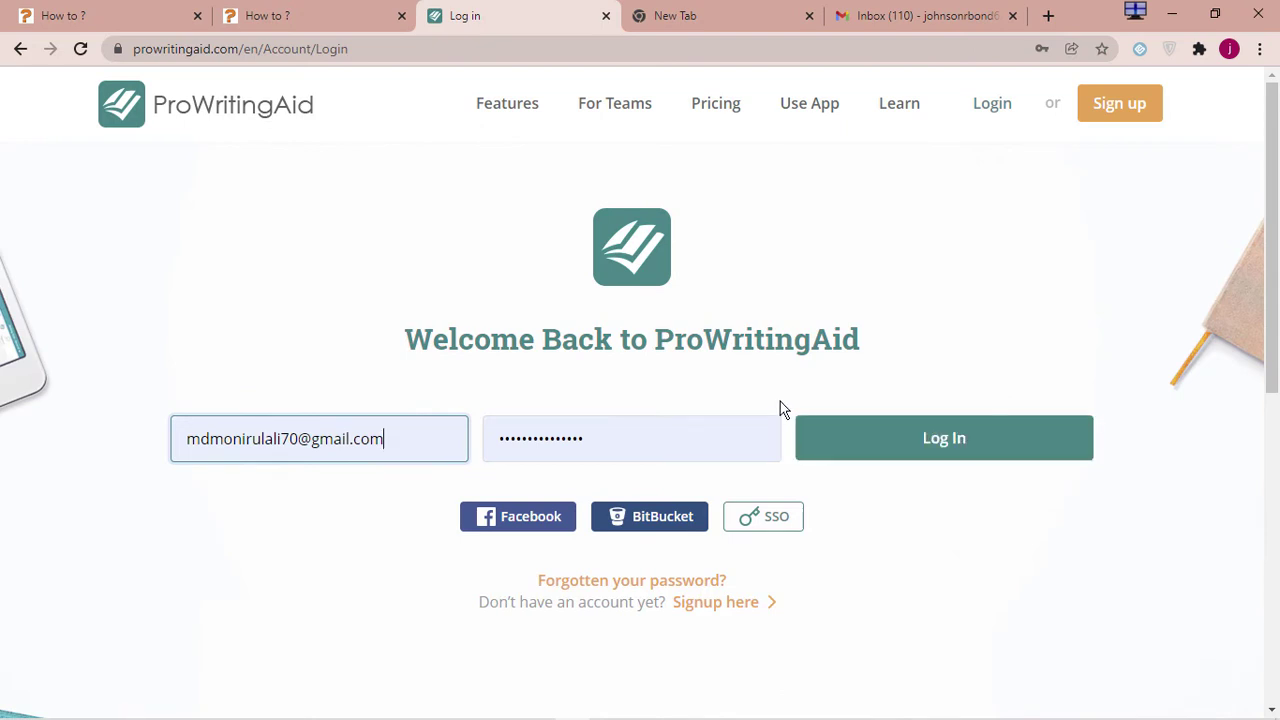
left_click(968, 429)
left_click(951, 445)
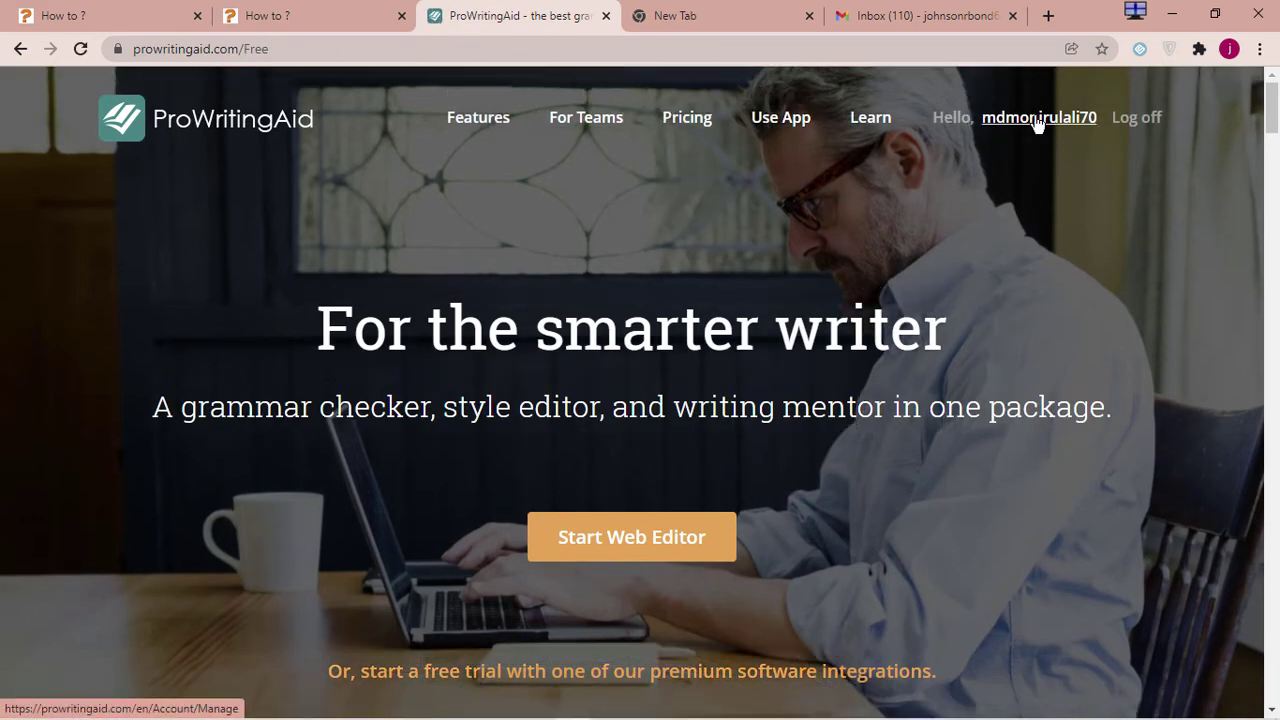
scroll(985, 158, "down", 10)
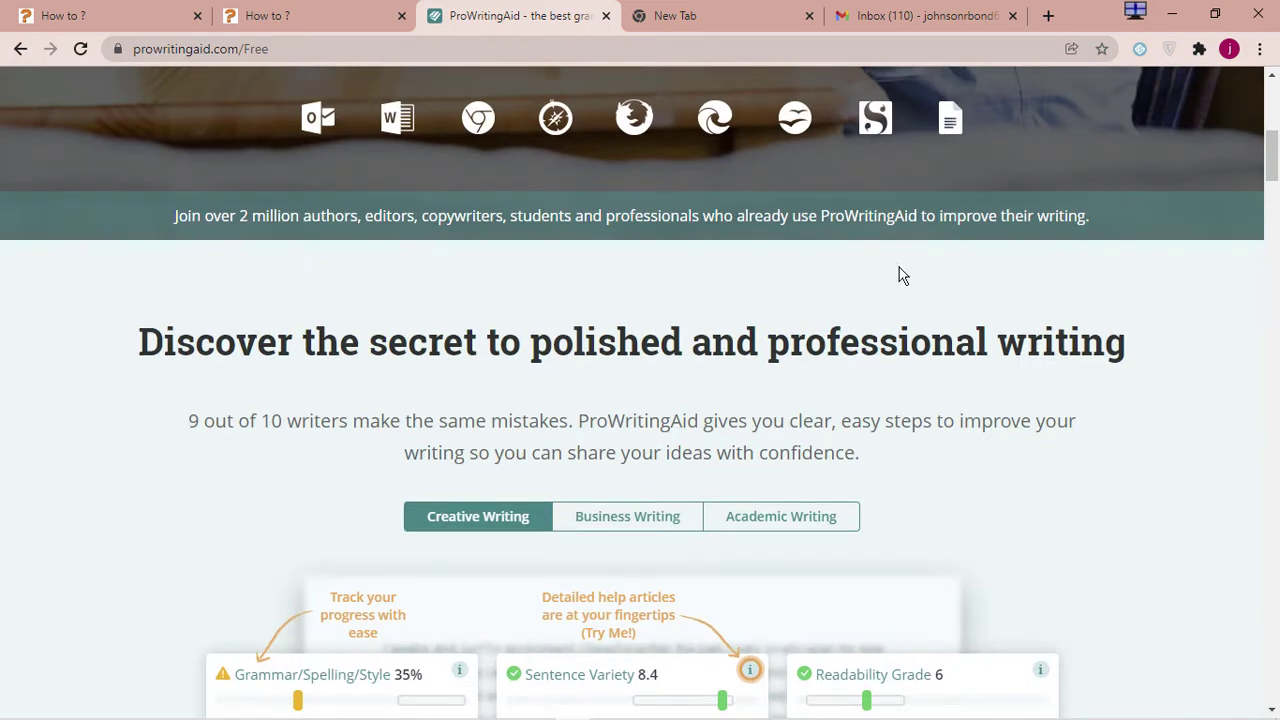
scroll(899, 268, "down", 15)
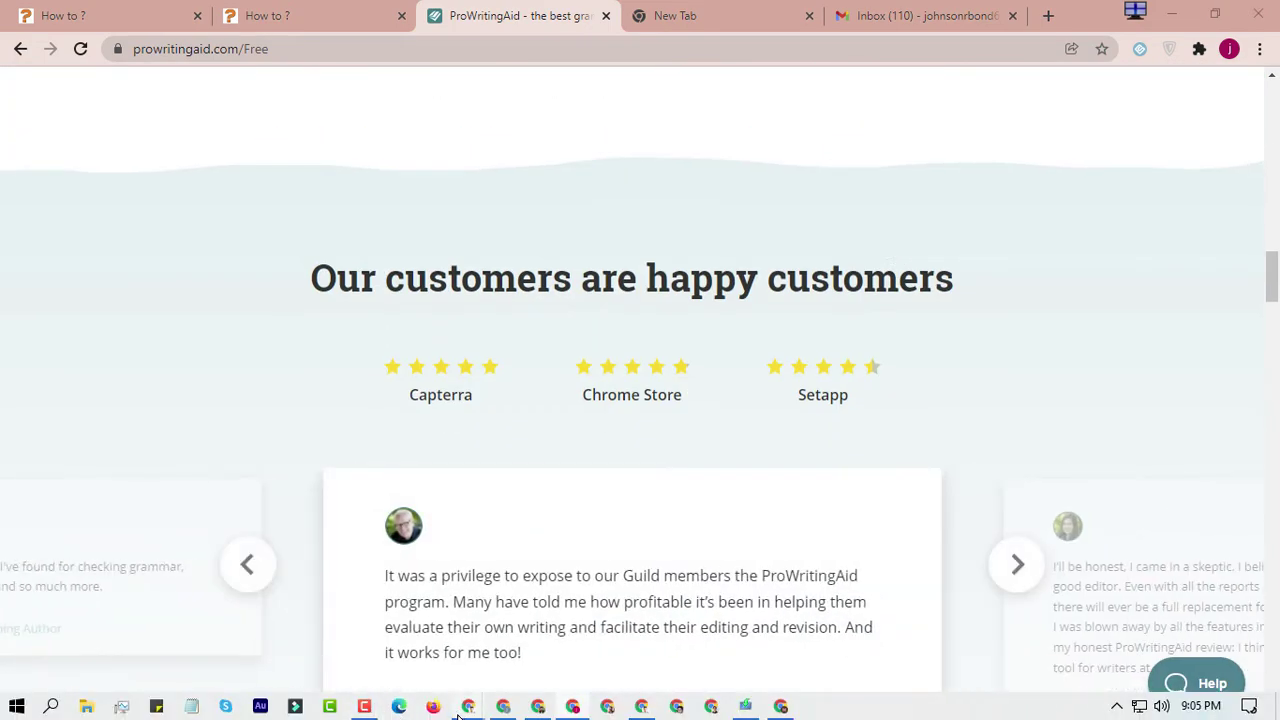
Go back to the Picoworkers task page
mouse_move(468, 706)
left_click(383, 651)
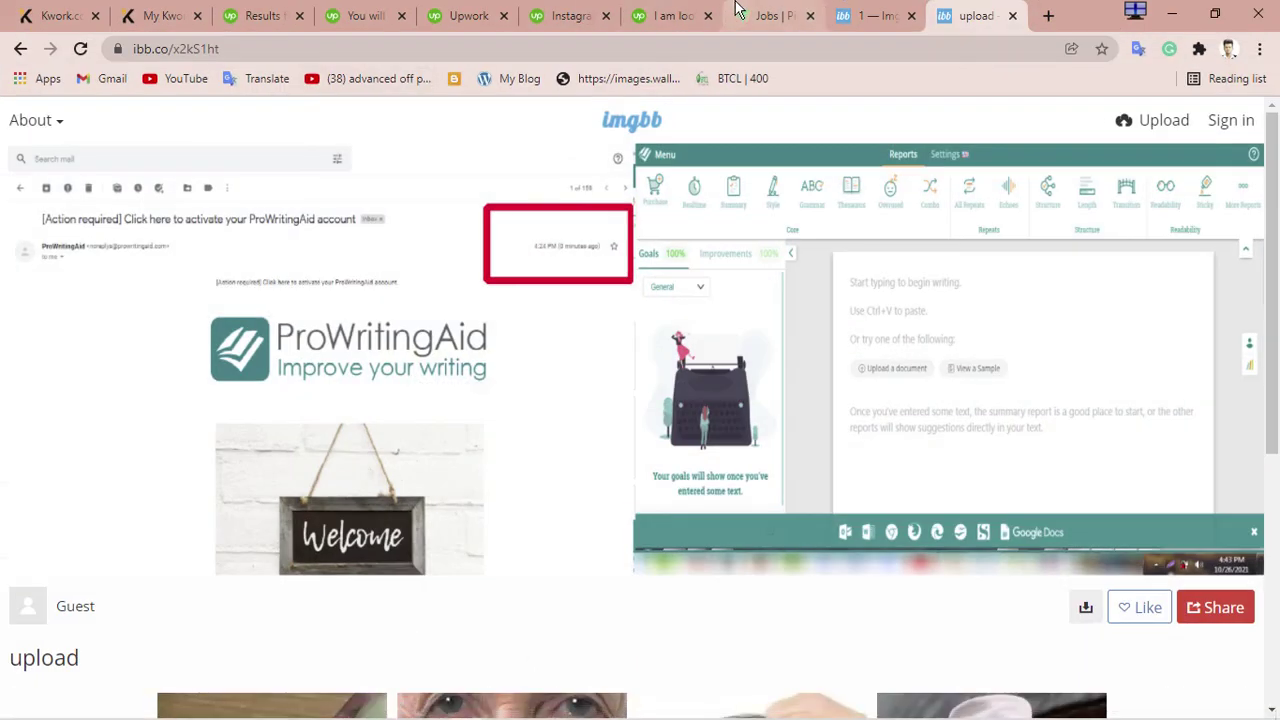
left_click(772, 15)
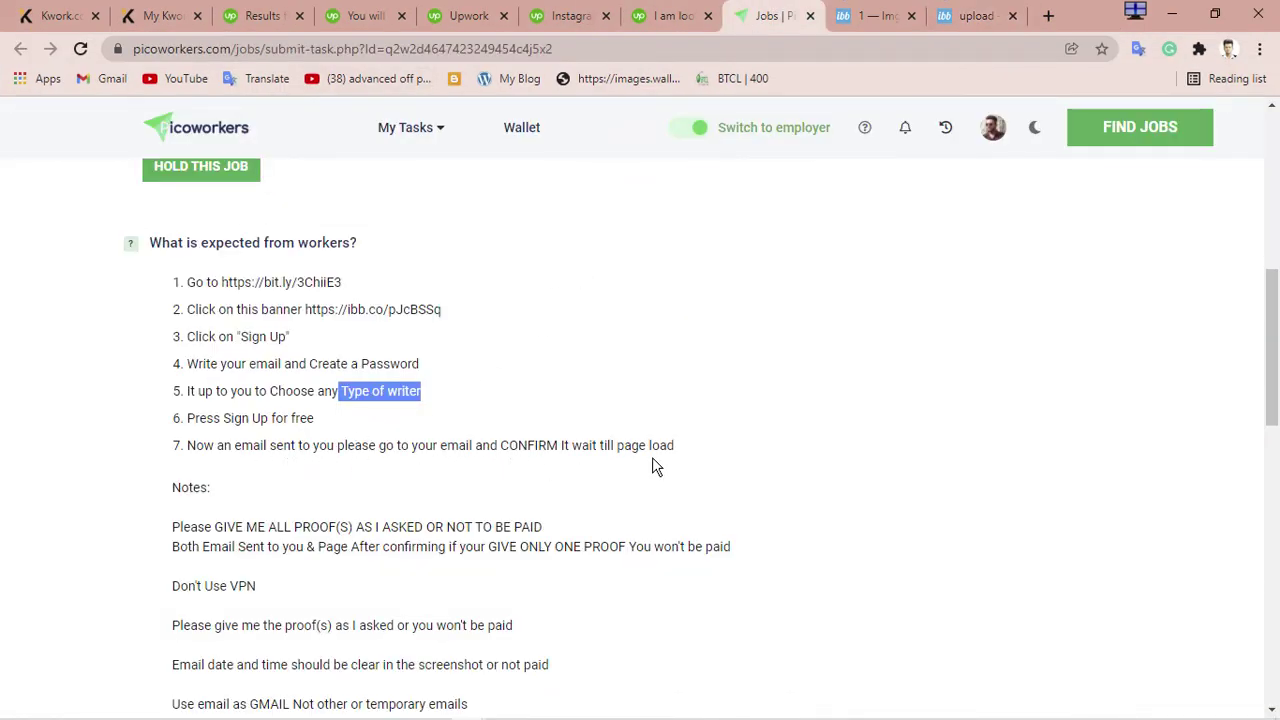
Read the task instructions, highlighting the email confirmation step and the email proof requirement
scroll(255, 461, "down", 2)
left_click_drag(352, 291, 599, 293)
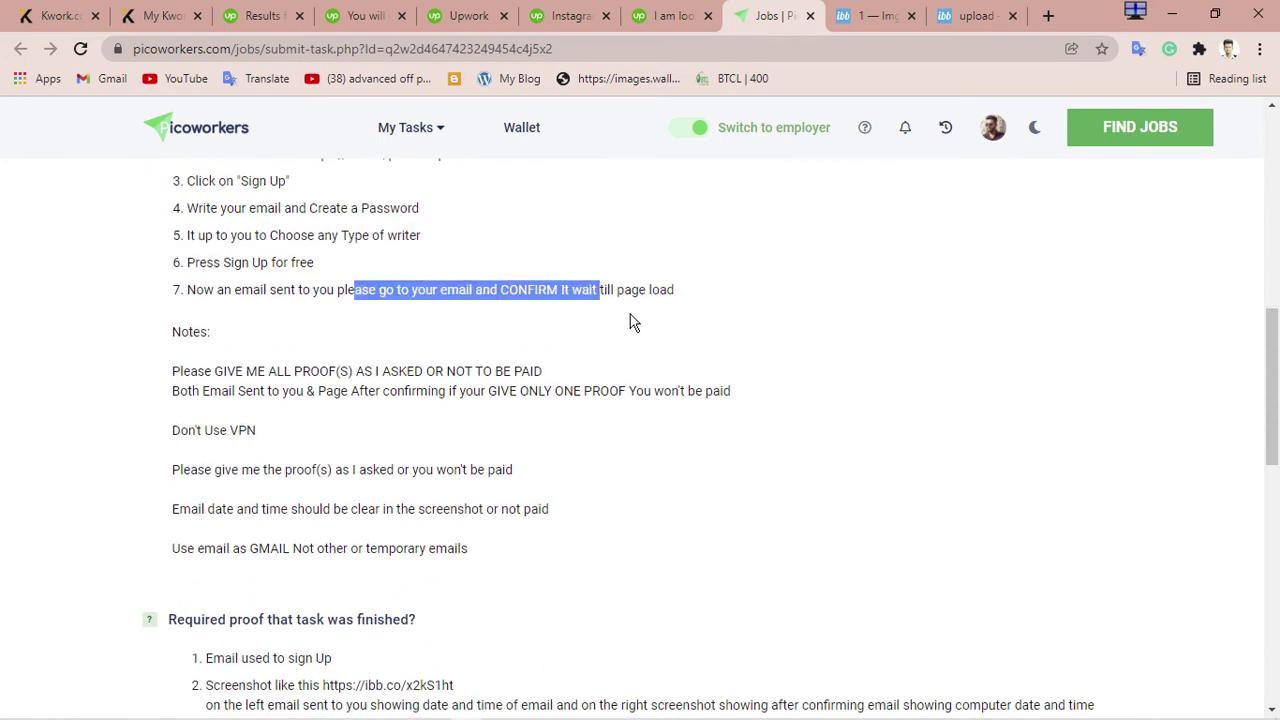
scroll(304, 583, "down", 2)
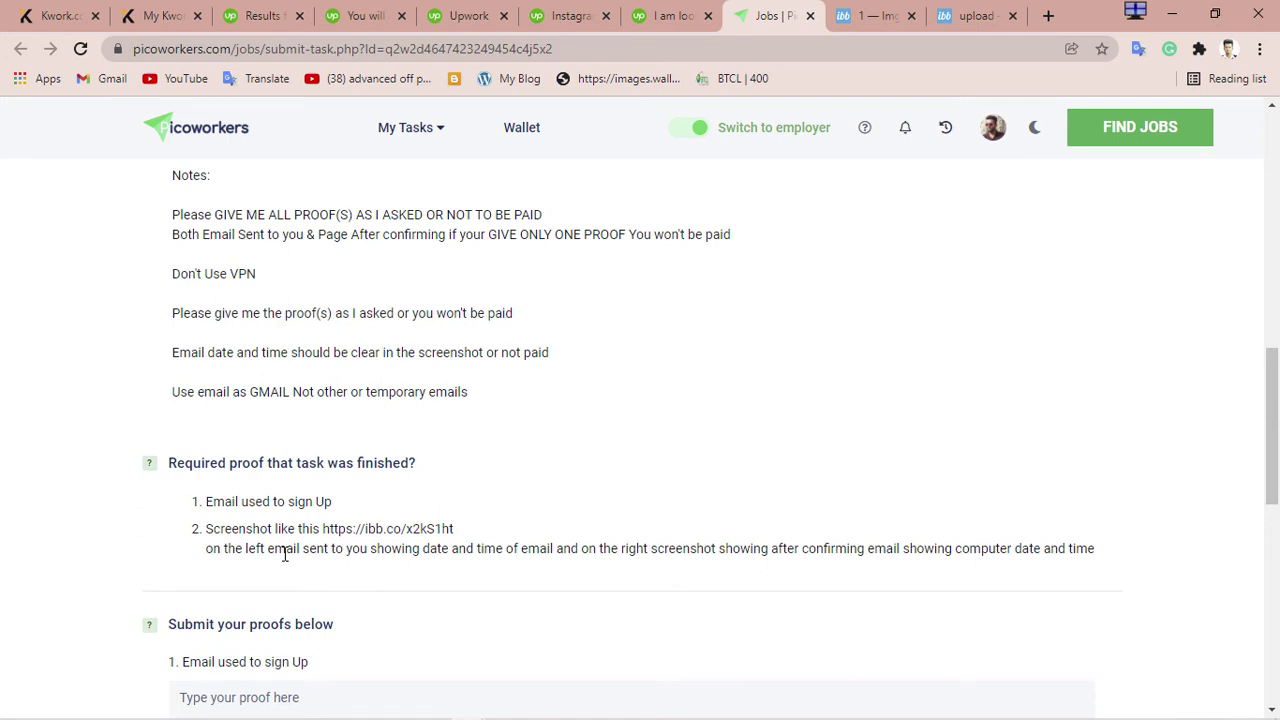
scroll(289, 570, "down", 2)
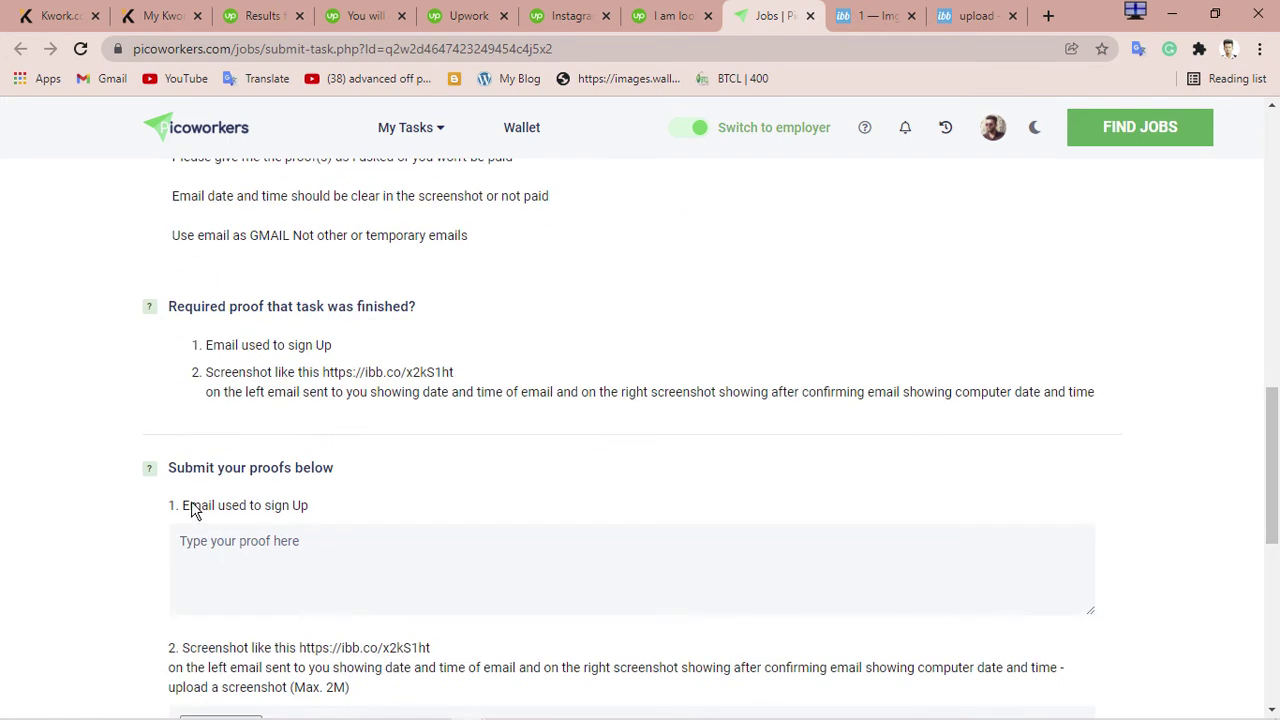
left_click_drag(189, 507, 415, 524)
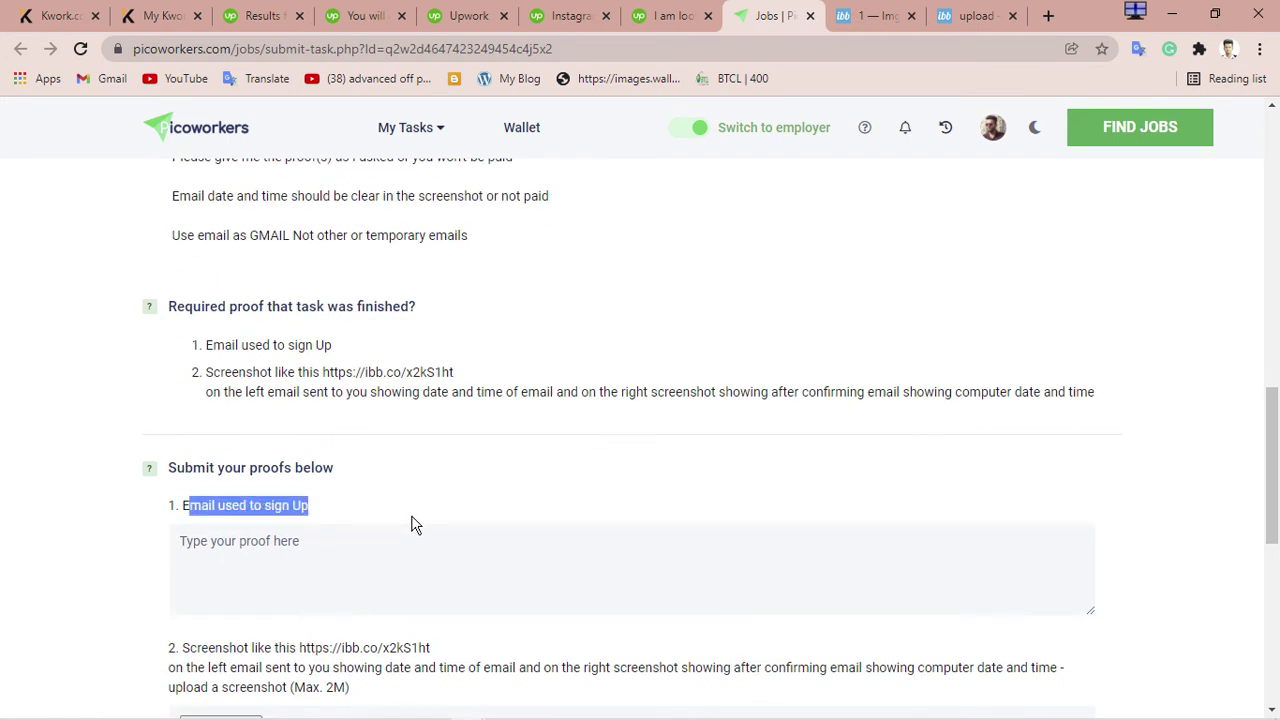
Click into the email proof field, then bring the Gmail ProWritingAid email forward
left_click(326, 590)
scroll(334, 594, "down", 6)
scroll(334, 594, "up", 6)
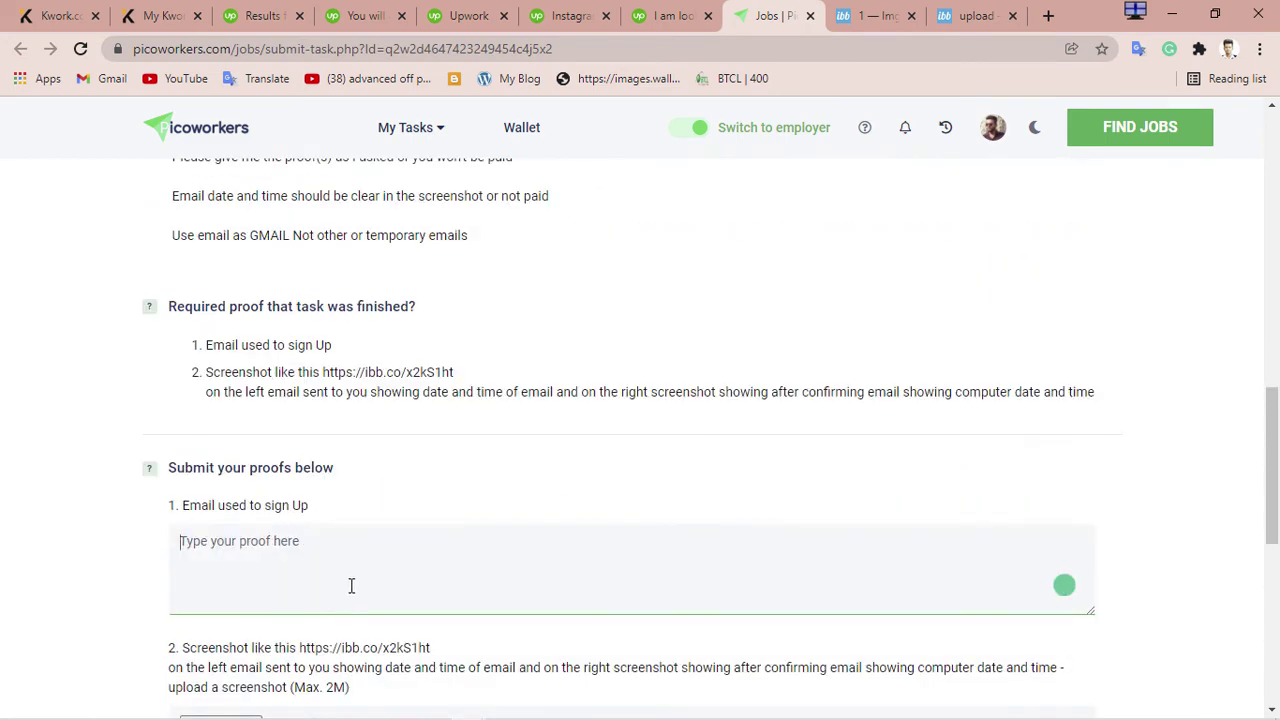
scroll(351, 586, "up", 2)
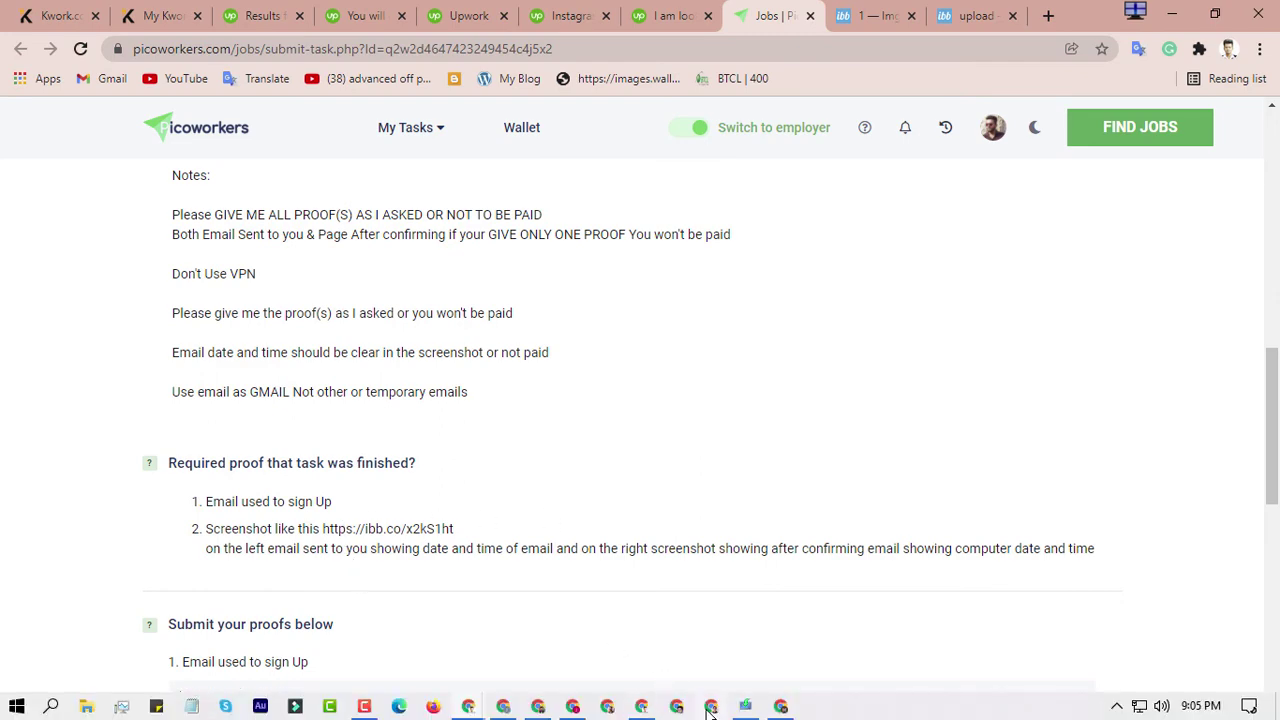
left_click(781, 706)
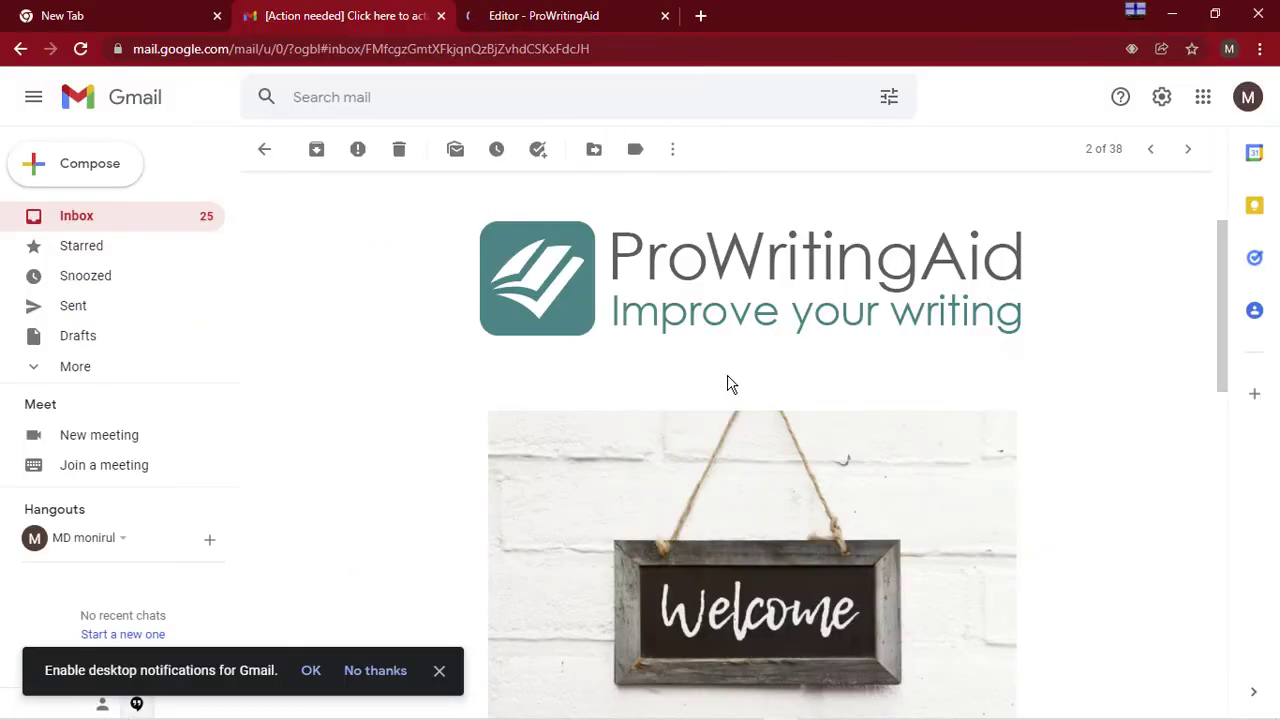
Reset the Gmail page zoom back to its normal size
scroll(740, 362, "down", 1)
scroll(745, 366, "up", 1)
key("ctrl+minus")
key("ctrl+minus")
key("ctrl+minus")
key("ctrl+minus")
key("ctrl+minus")
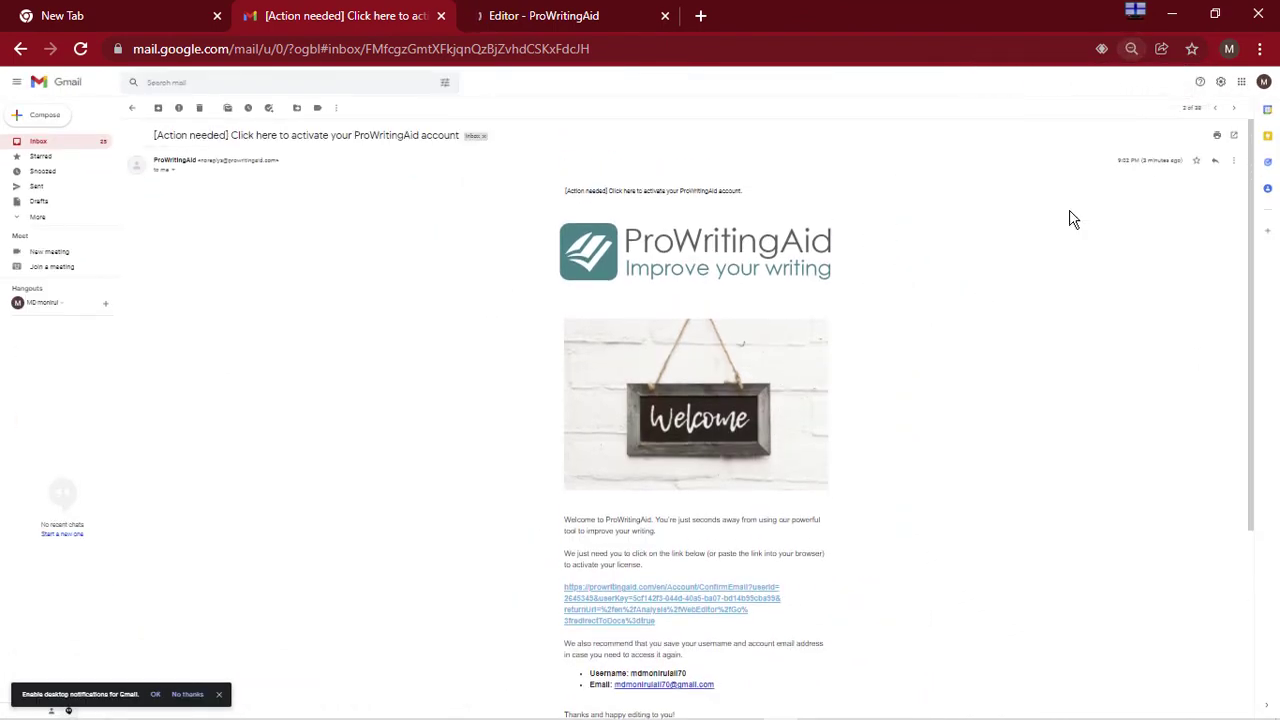
key("ctrl+plus")
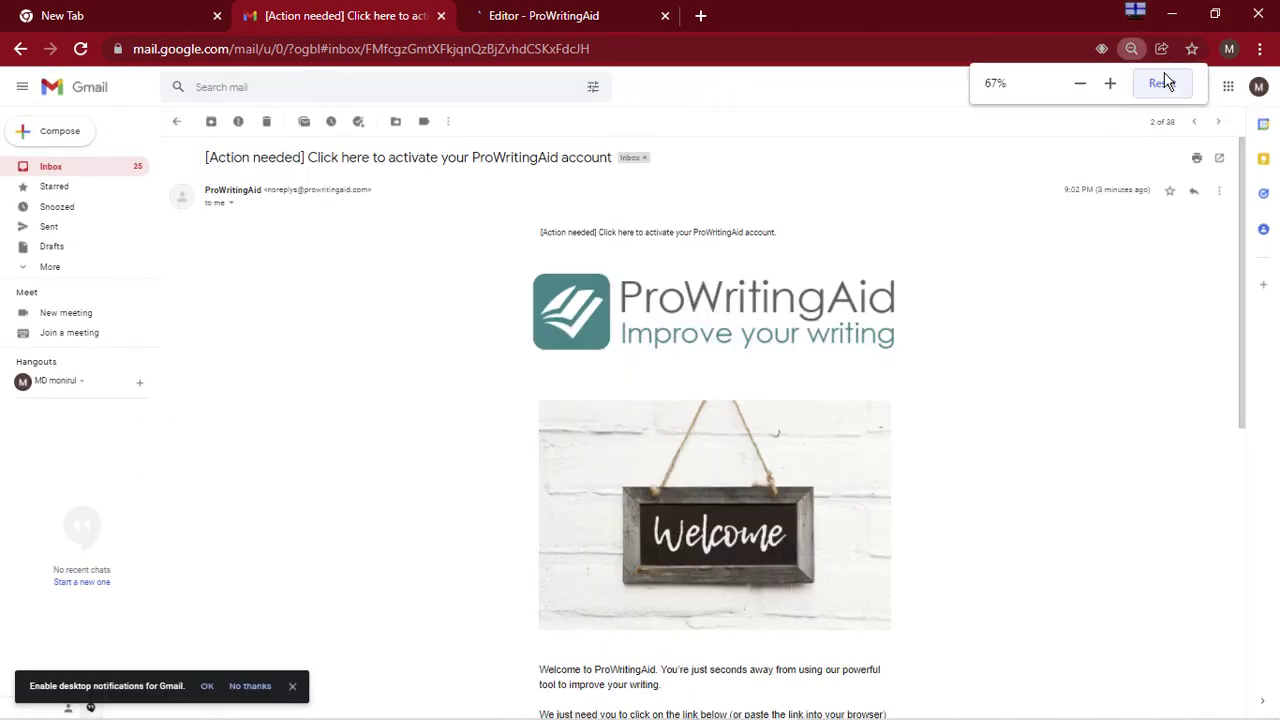
left_click(1163, 83)
Dismiss the desktop notifications prompt and switch to the Editor - ProWritingAid tab
scroll(953, 390, "down", 2)
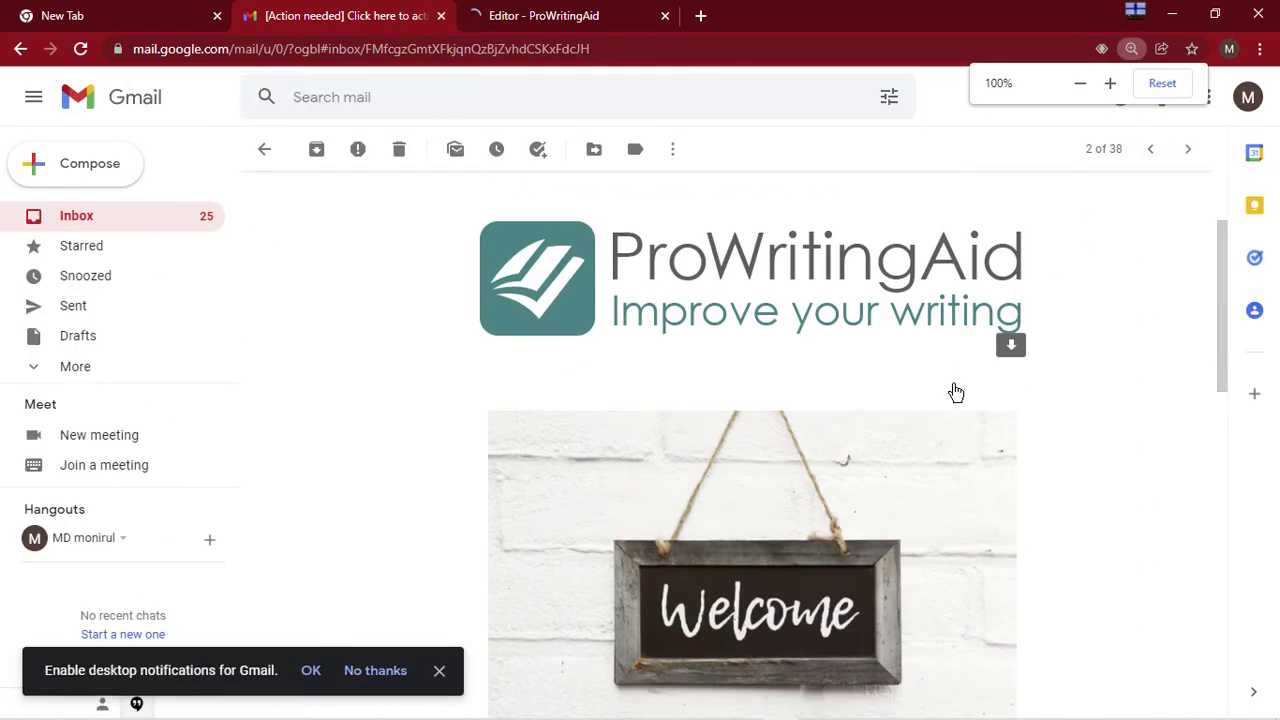
scroll(956, 392, "up", 2)
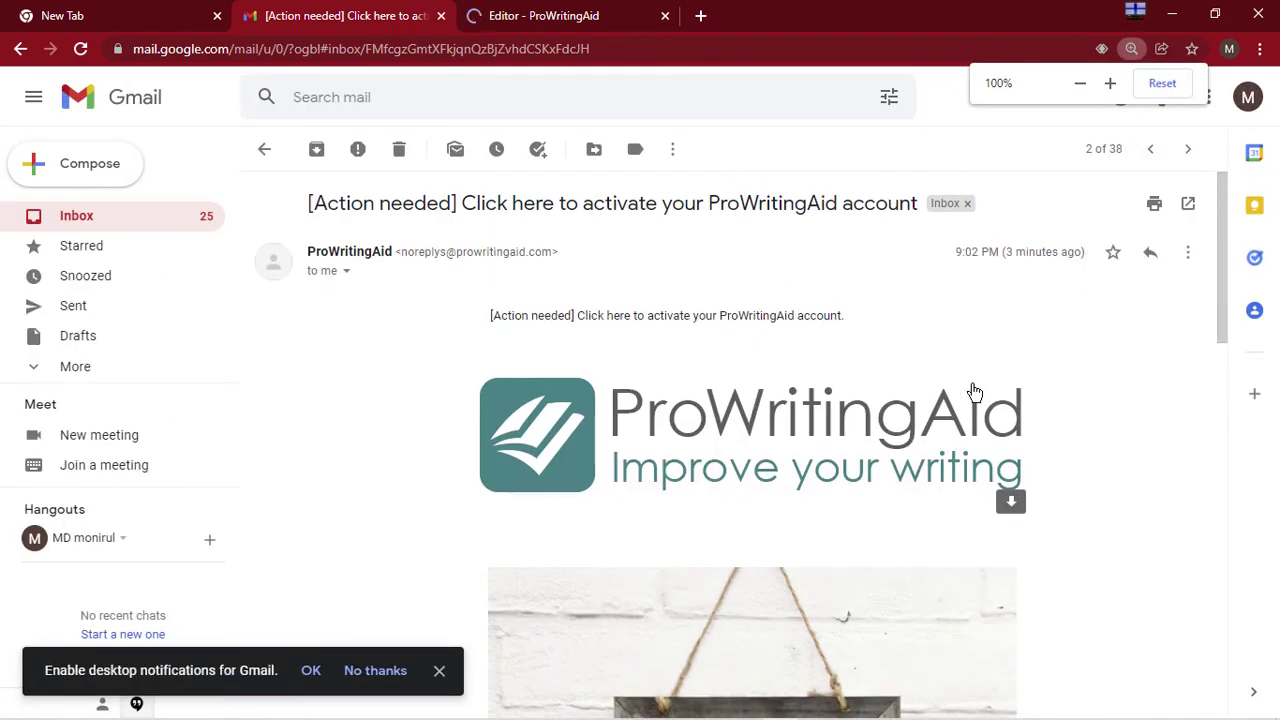
left_click(439, 670)
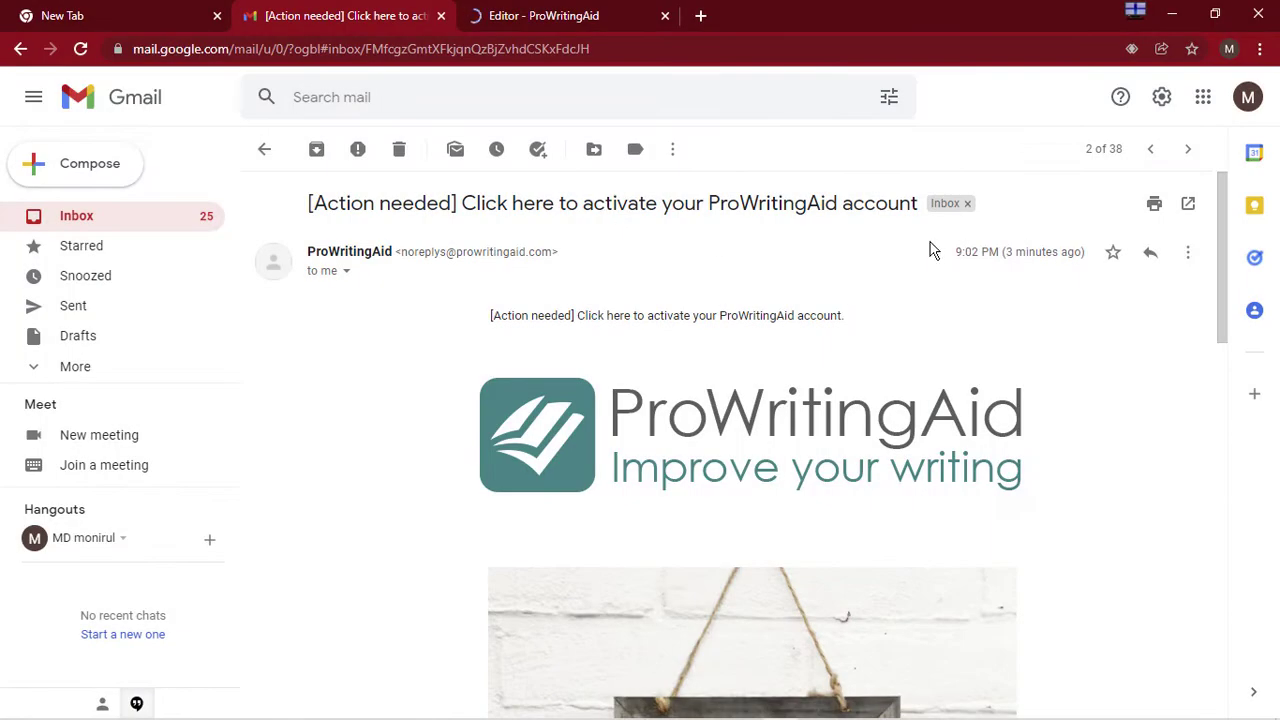
left_click(548, 6)
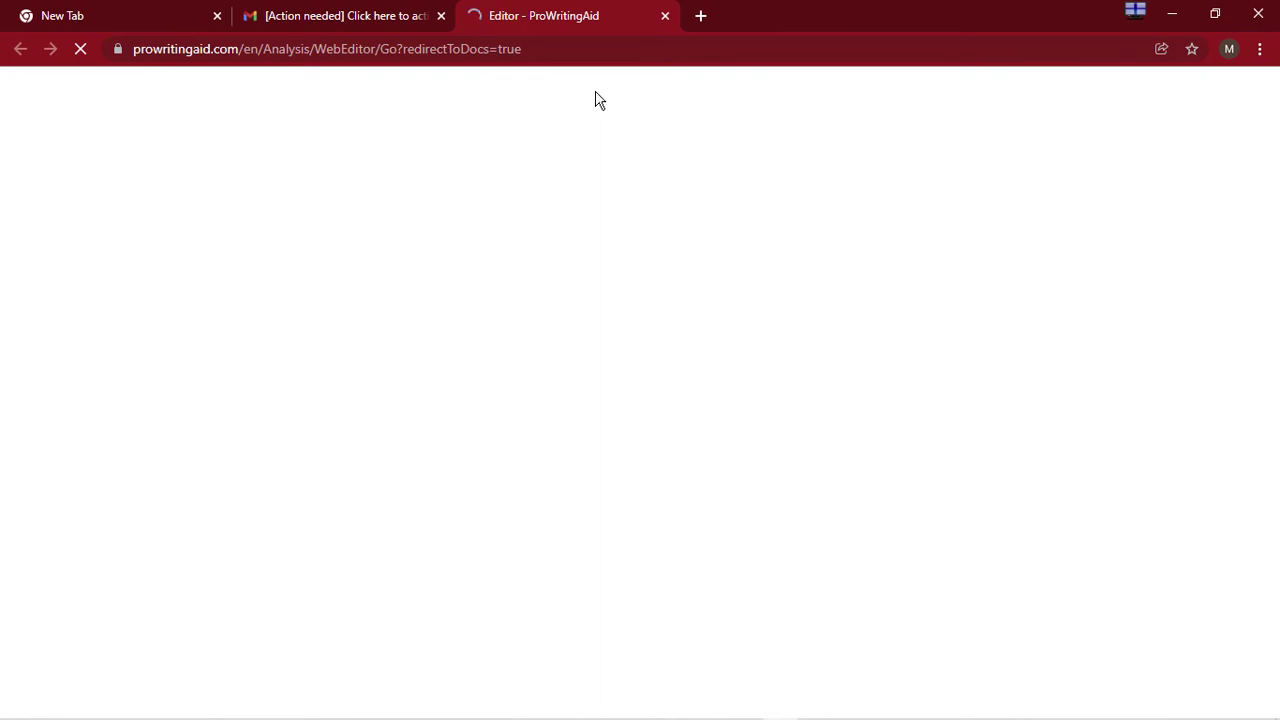
Launch the ProWritingAid web editor, close its Welcome message, and open a new browser tab
mouse_move(630, 688)
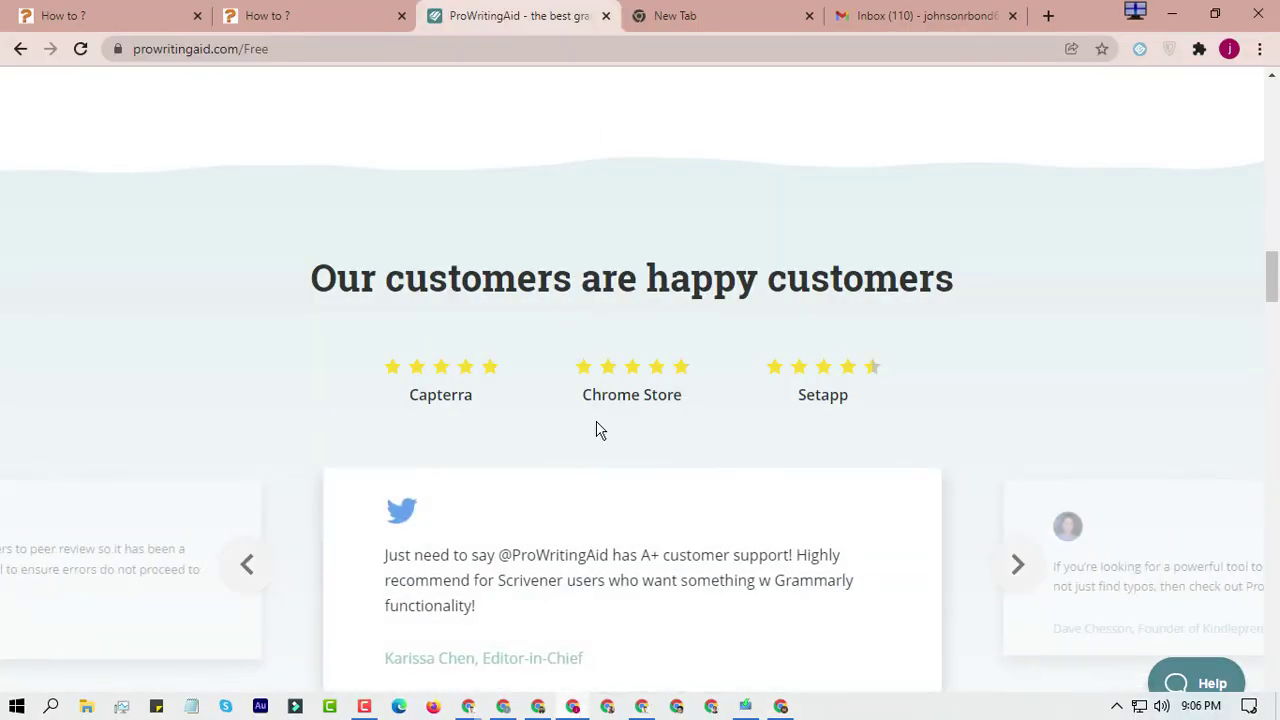
scroll(597, 532, "up", 10)
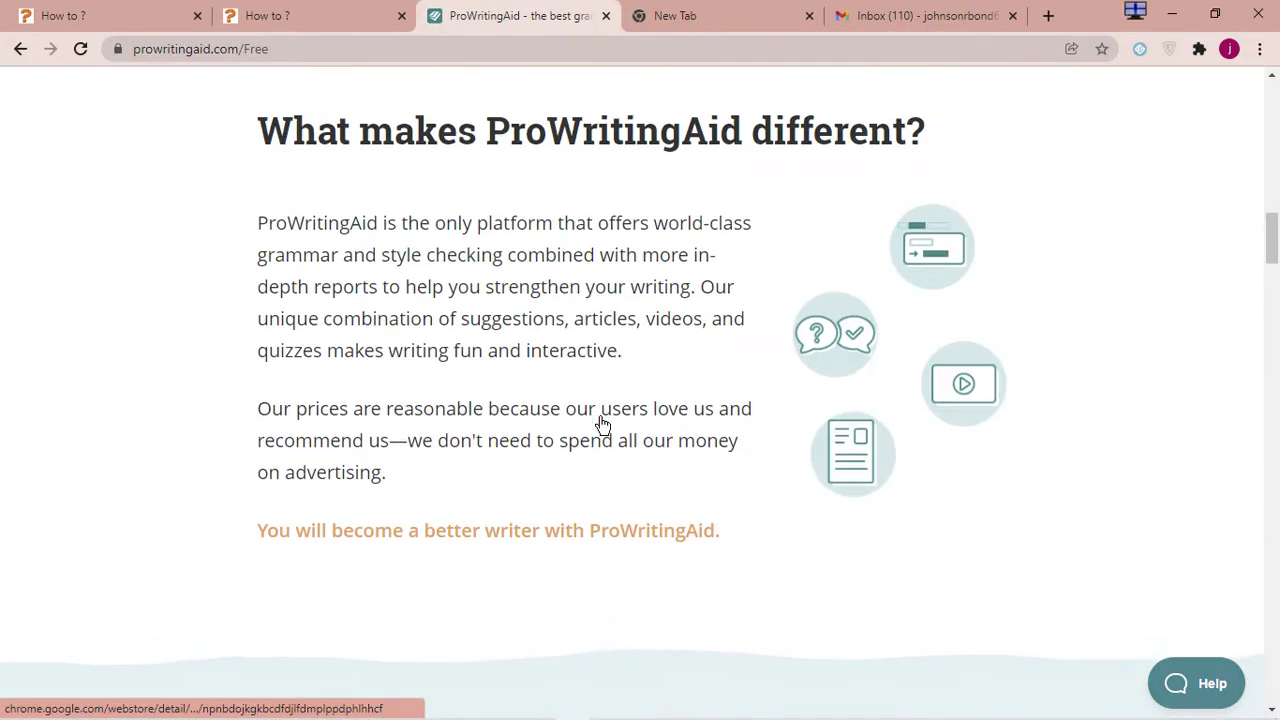
scroll(606, 405, "up", 3)
left_click(622, 540)
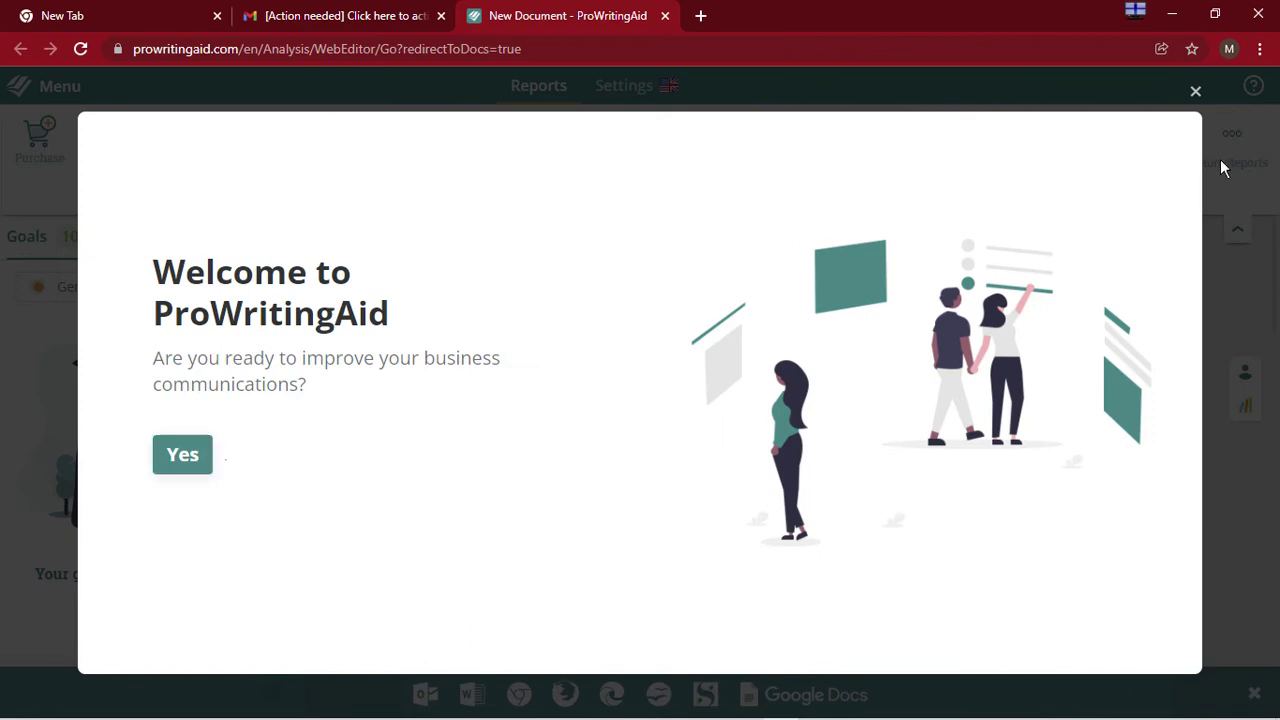
left_click(1195, 94)
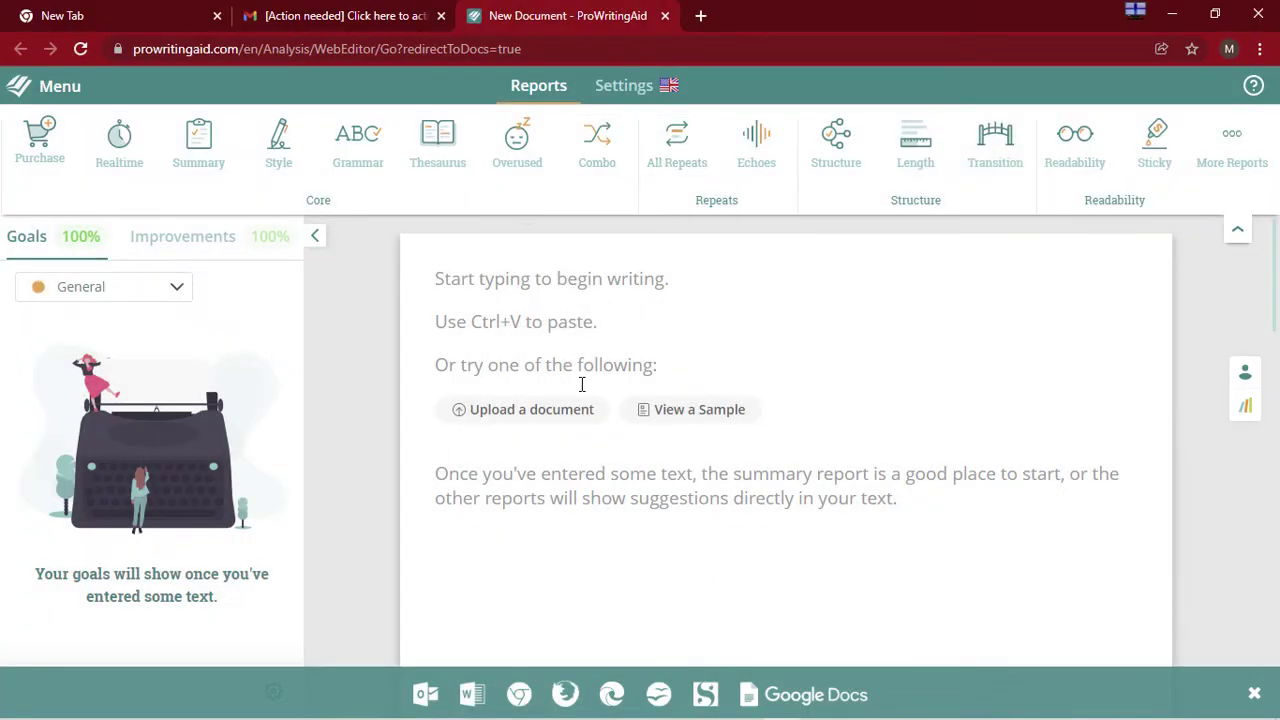
left_click(700, 16)
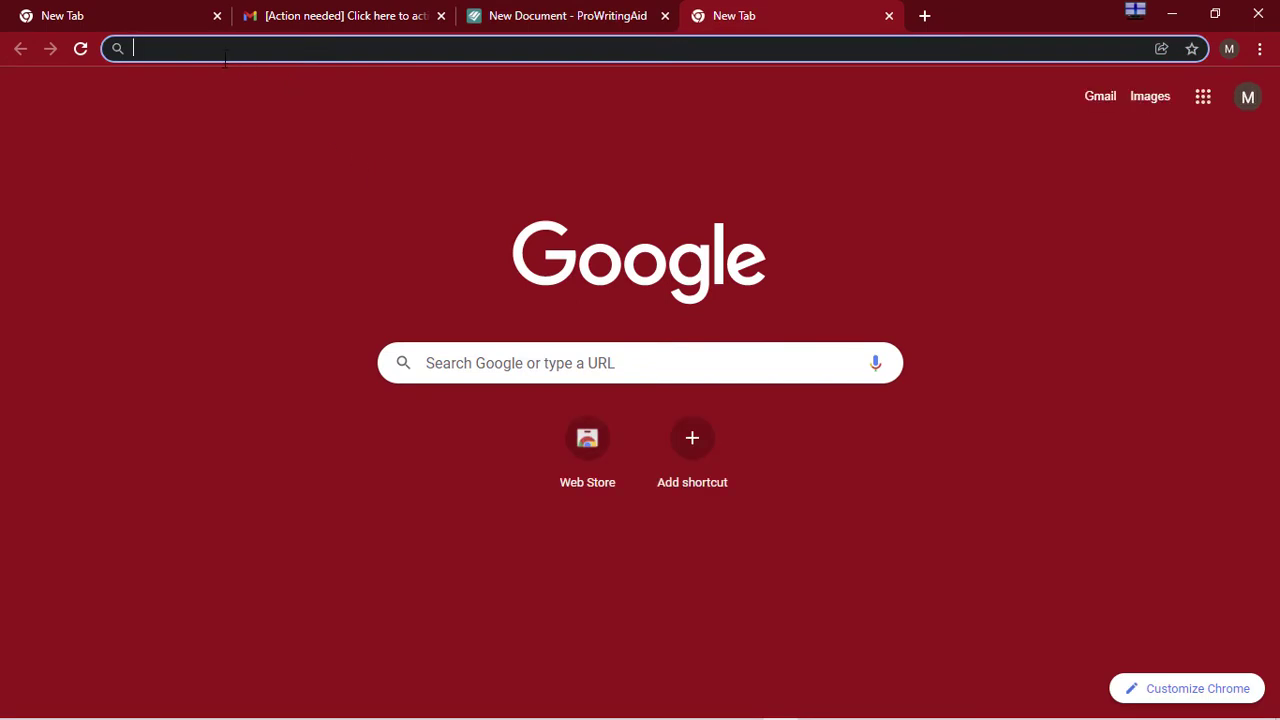
Search Google for 'merge pic online' and open the PineTools Merge images result in a new tab
type("merg")
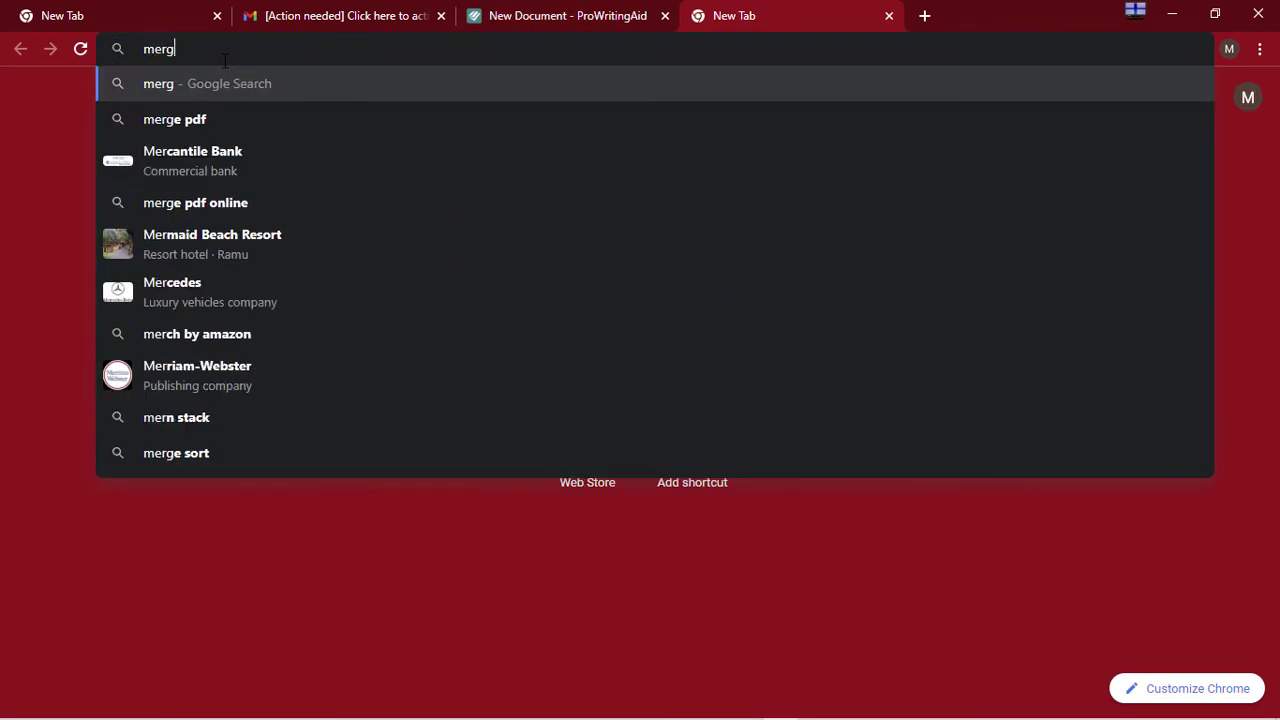
type("e")
type(" pic o")
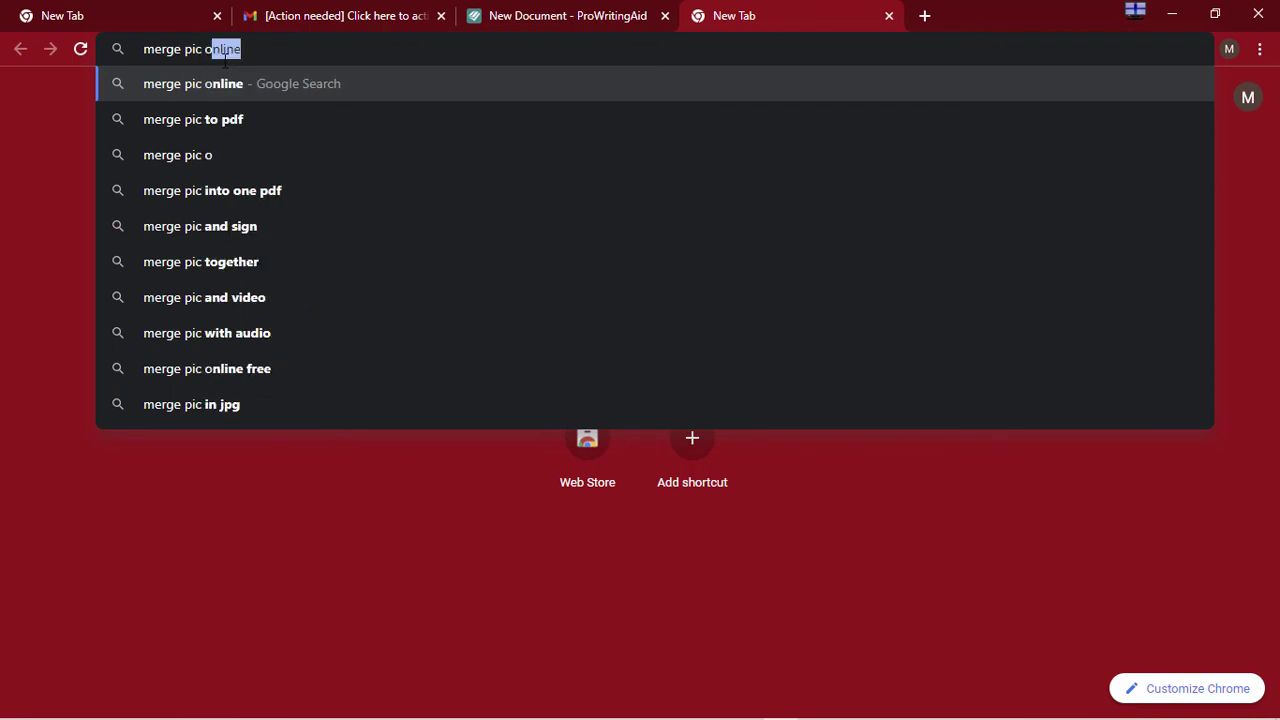
type("nline")
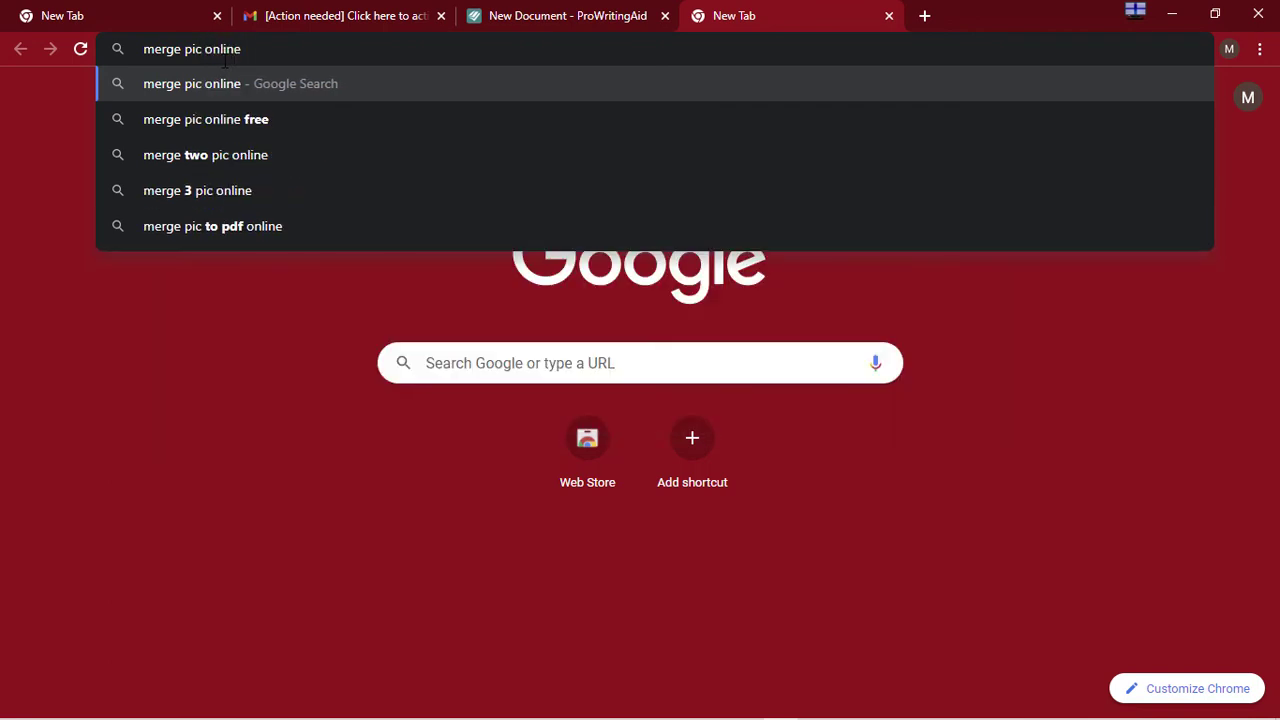
key("Return")
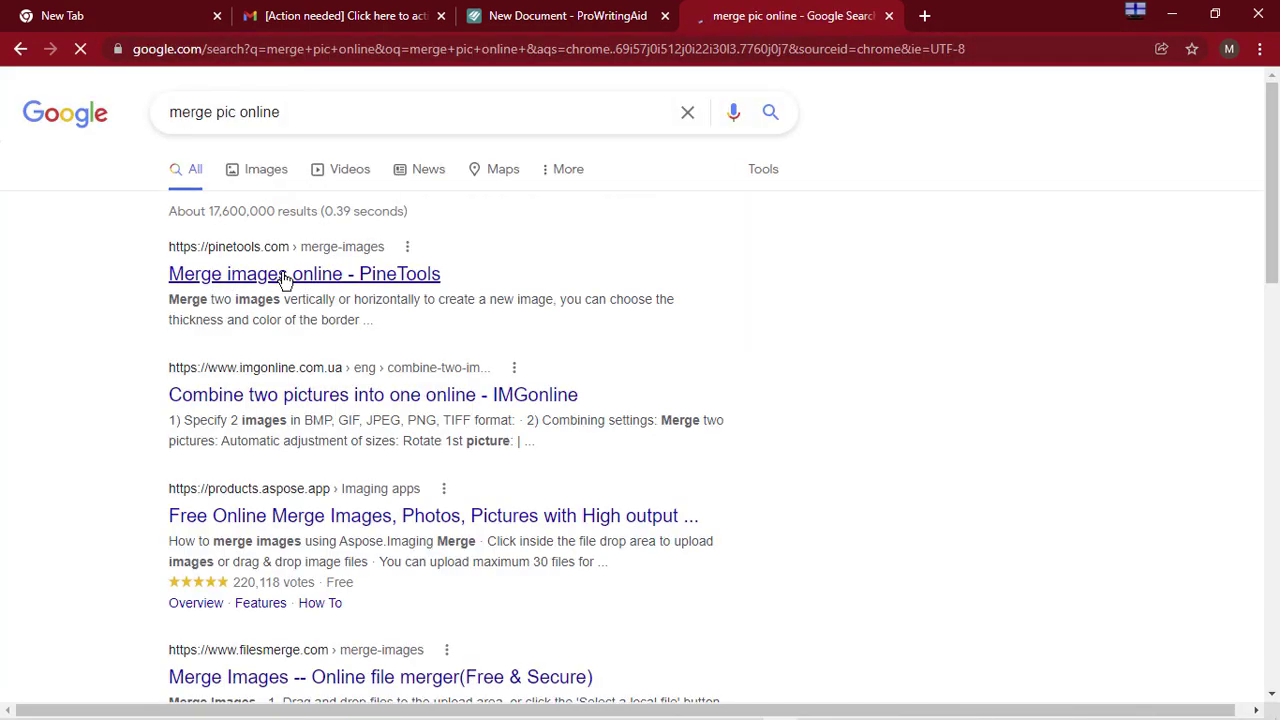
middle_click(277, 274)
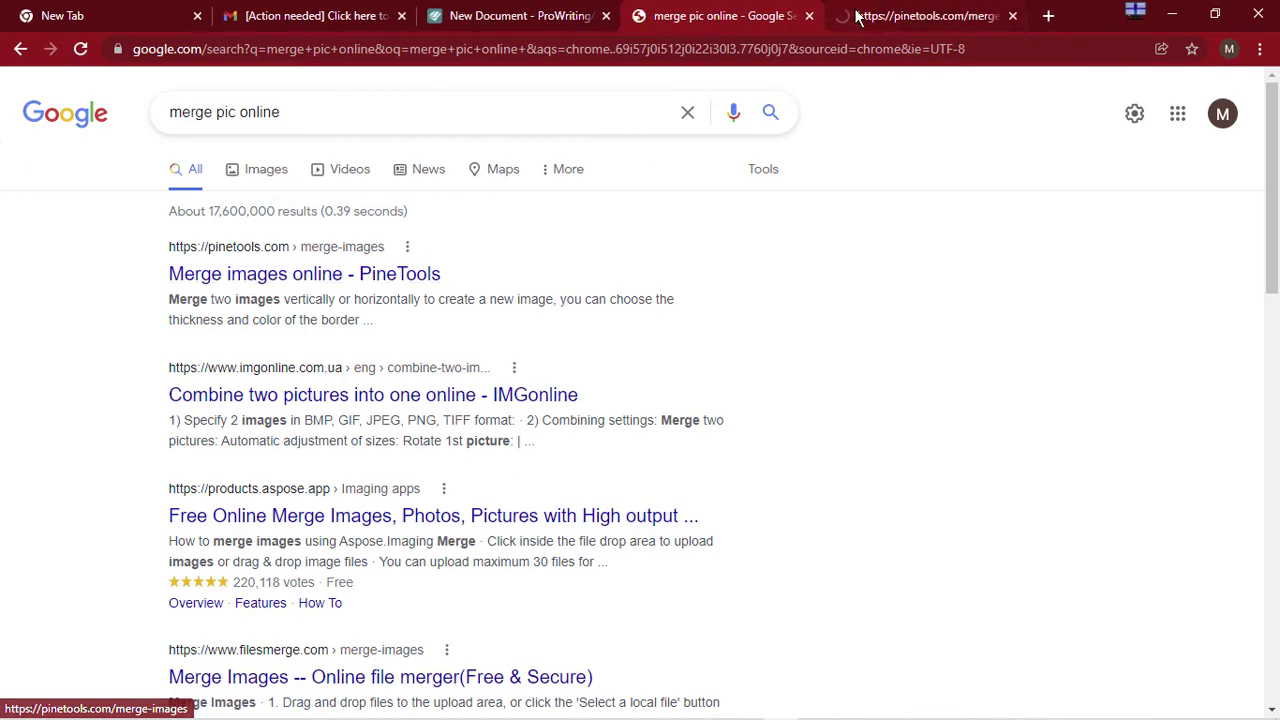
Load Pictures > Screenshots > Screenshot (251).png as the first image in PineTools
left_click(930, 16)
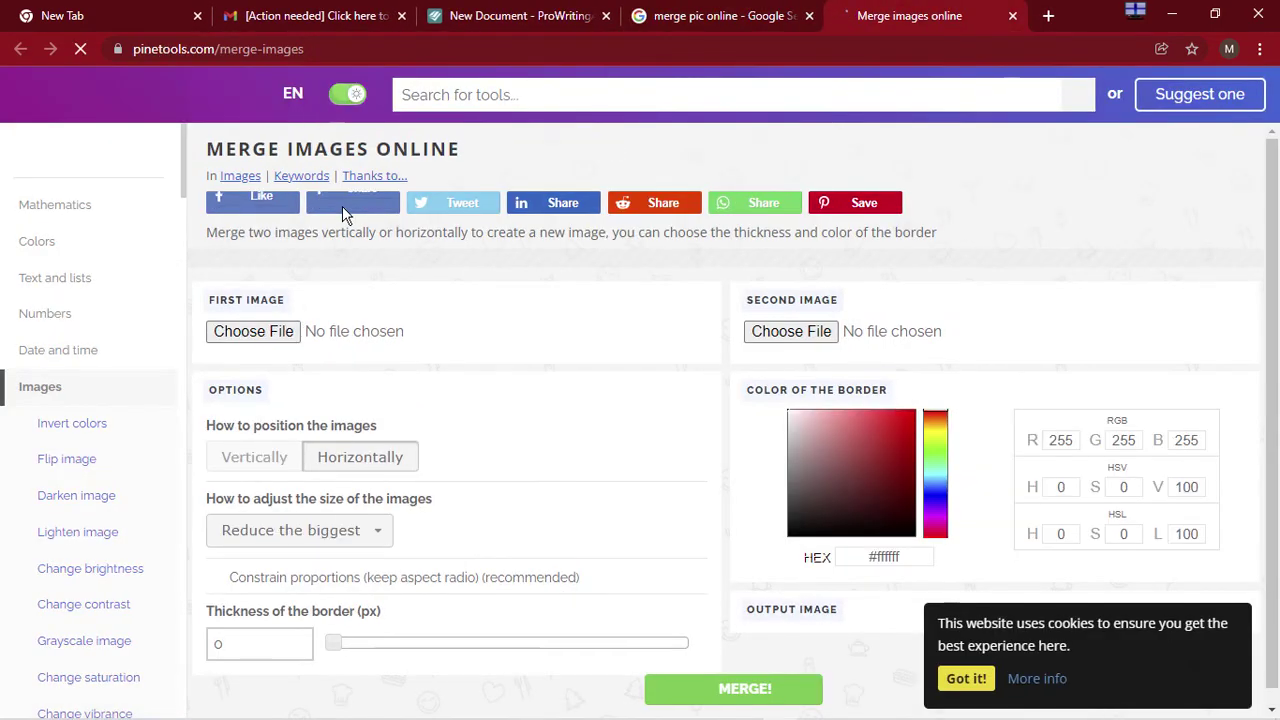
scroll(432, 268, "down", 1)
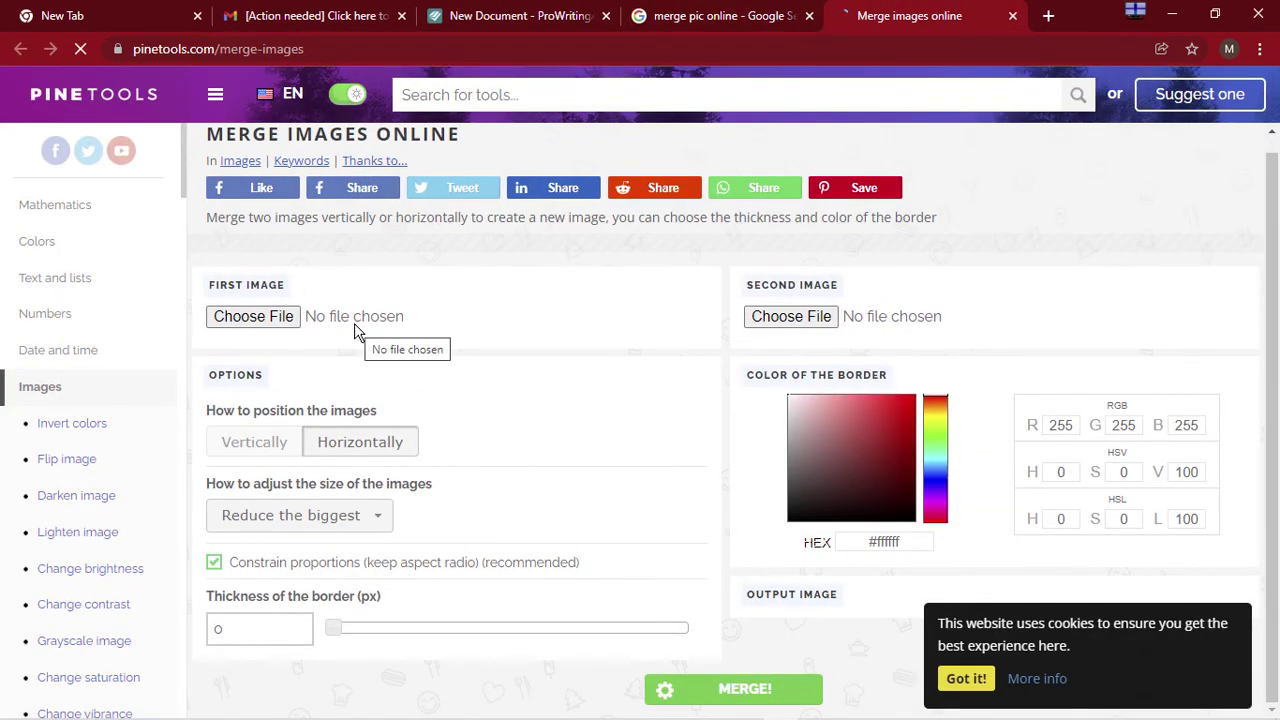
left_click(252, 320)
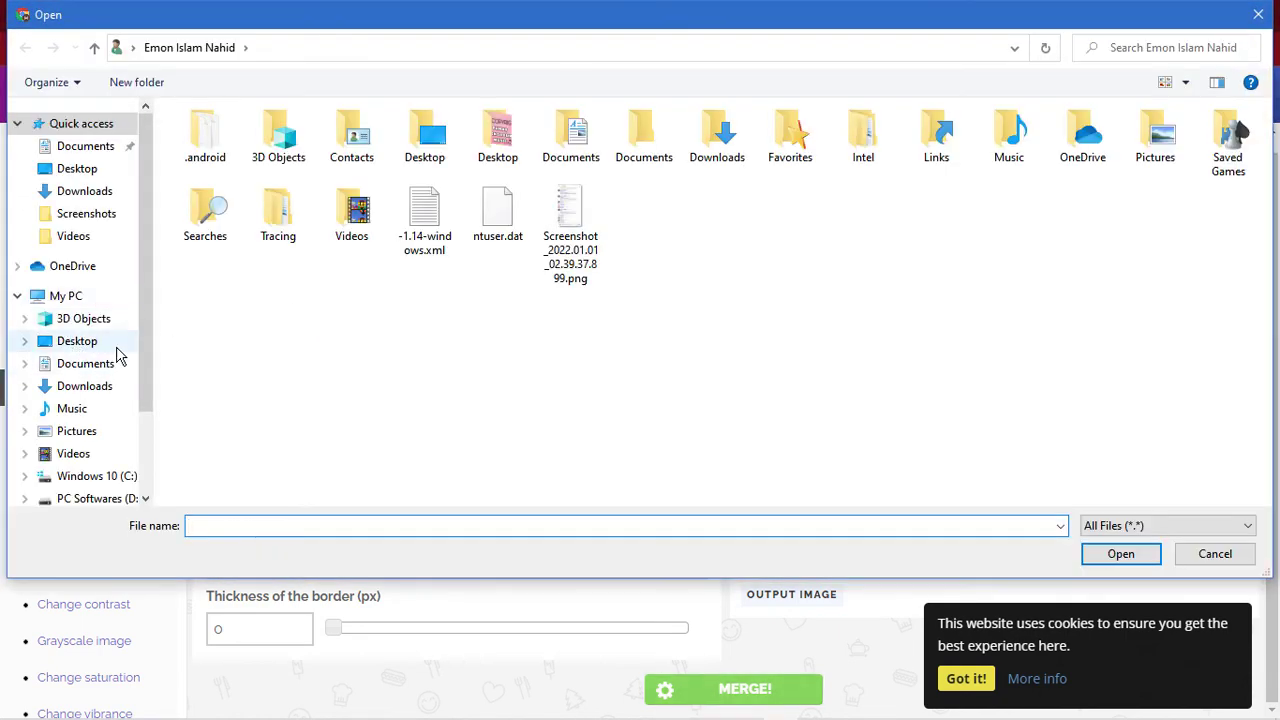
left_click(104, 444)
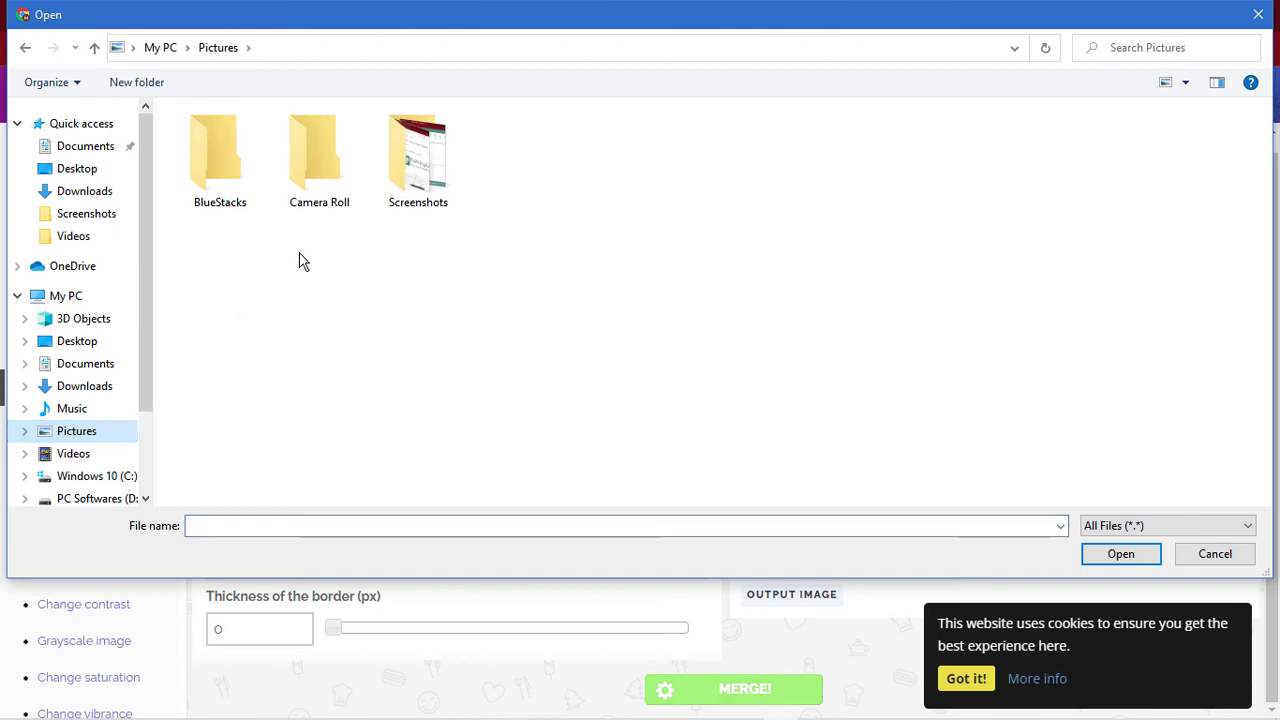
double_click(392, 190)
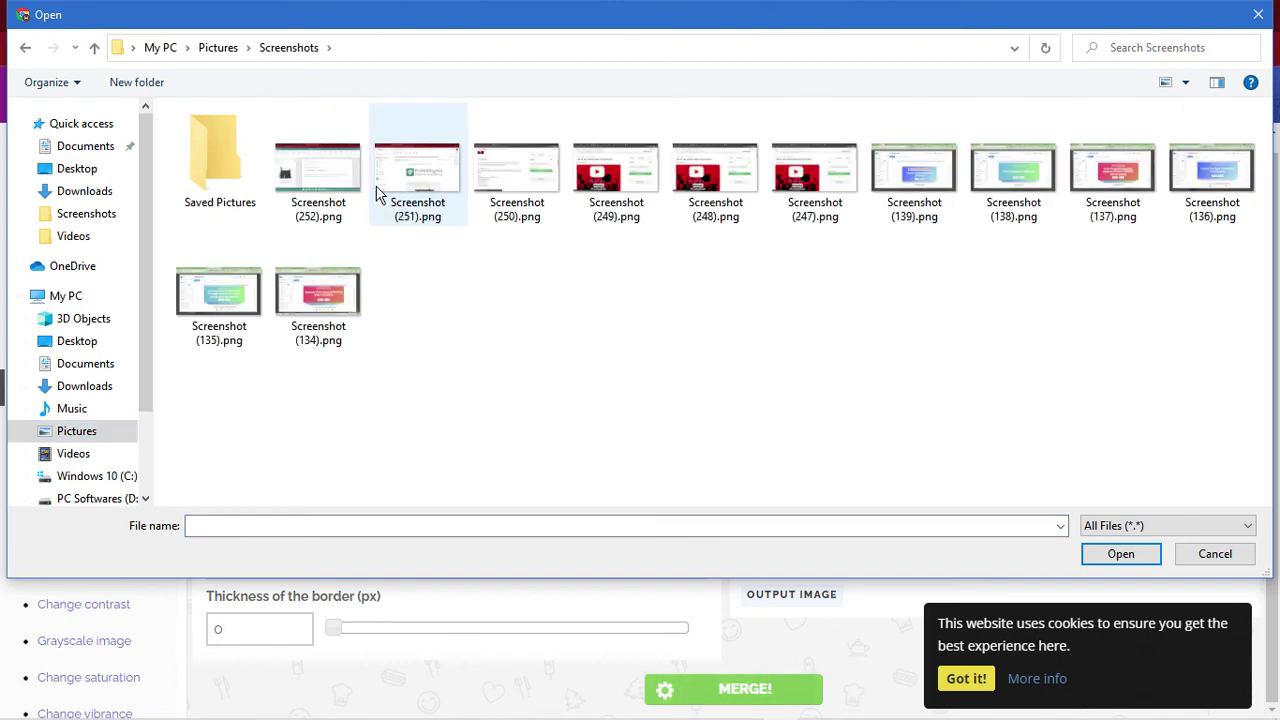
left_click(414, 190)
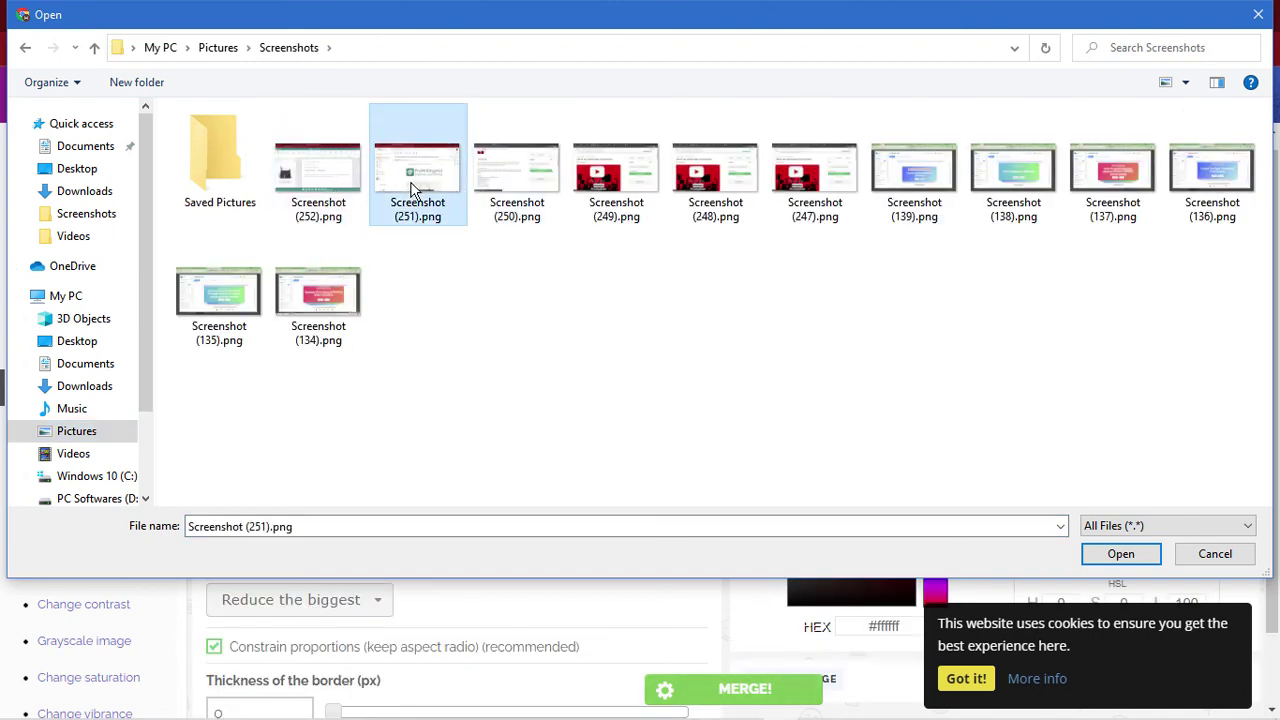
left_click(1108, 556)
Preview Screenshot (252).png to confirm it, then load it as the second image
scroll(720, 440, "down", 3)
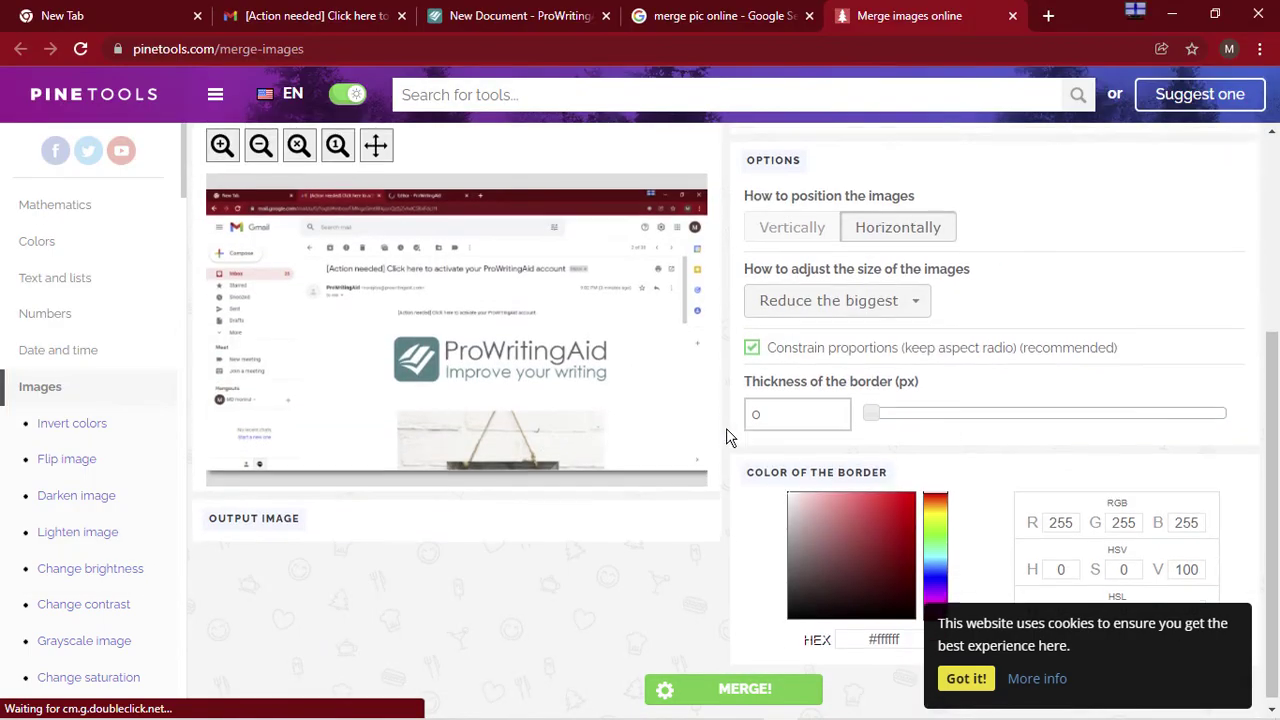
scroll(757, 412, "up", 3)
left_click(749, 406)
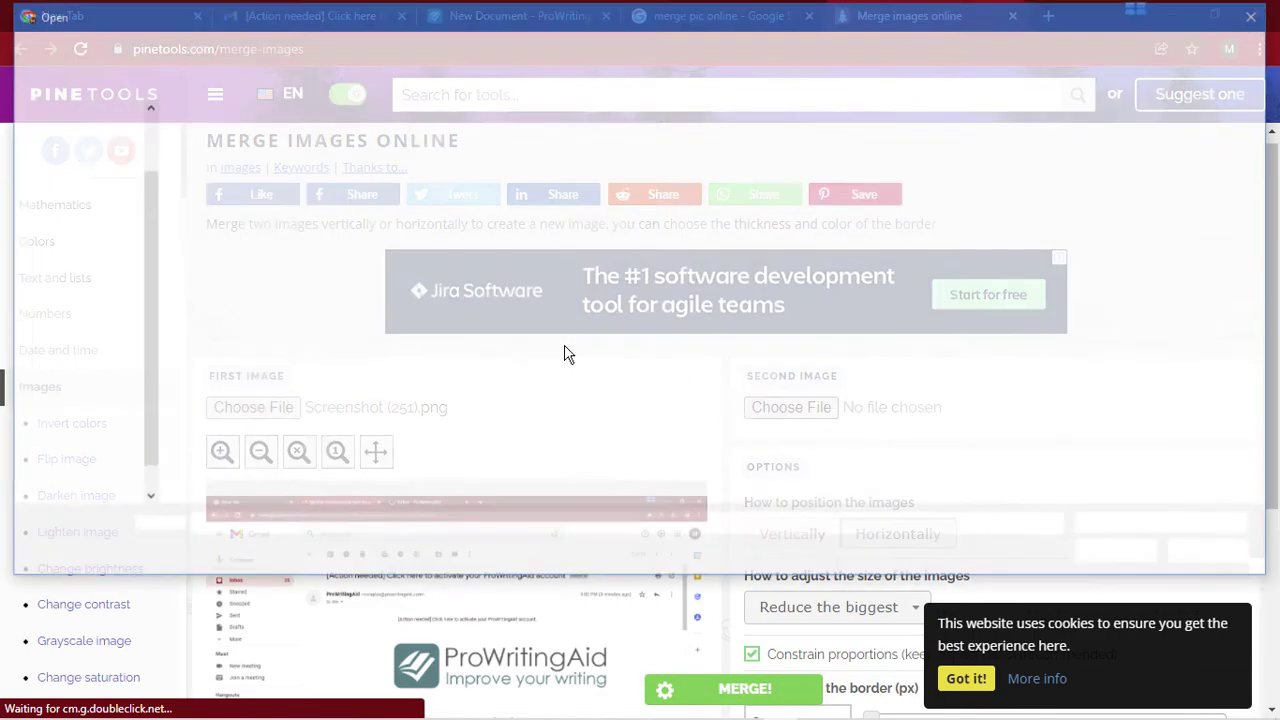
left_click(330, 195)
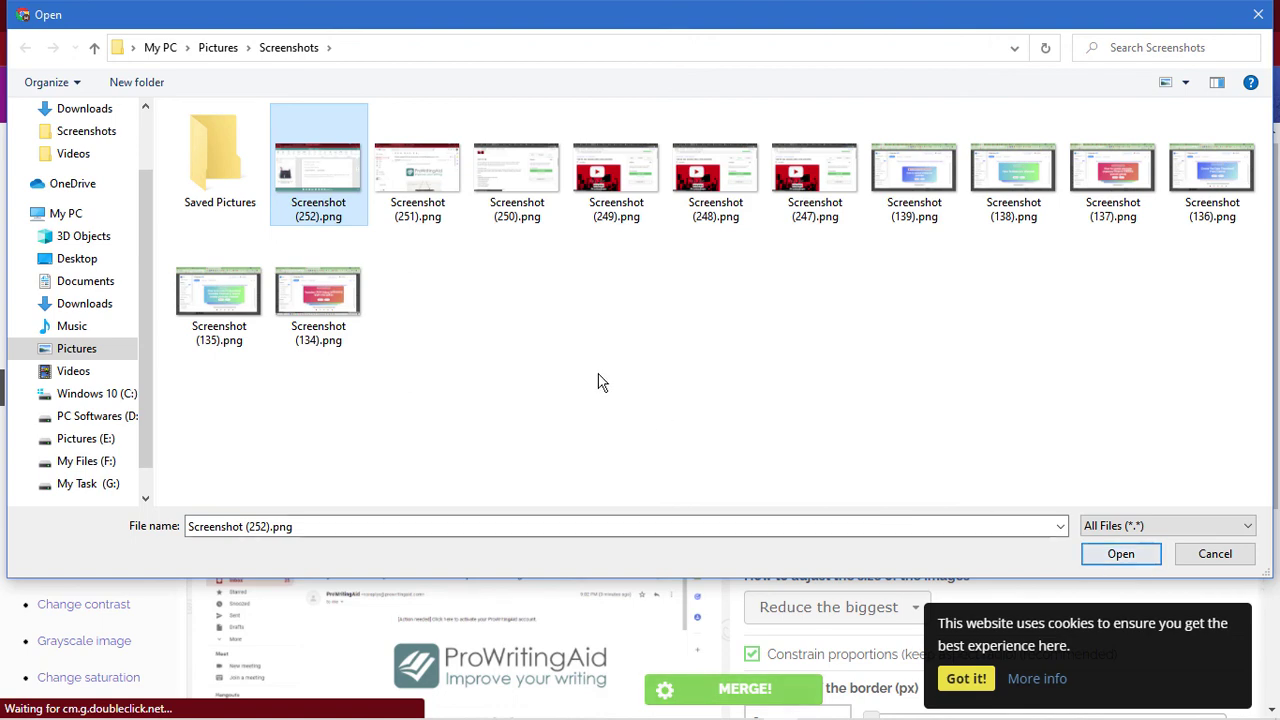
right_click(306, 210)
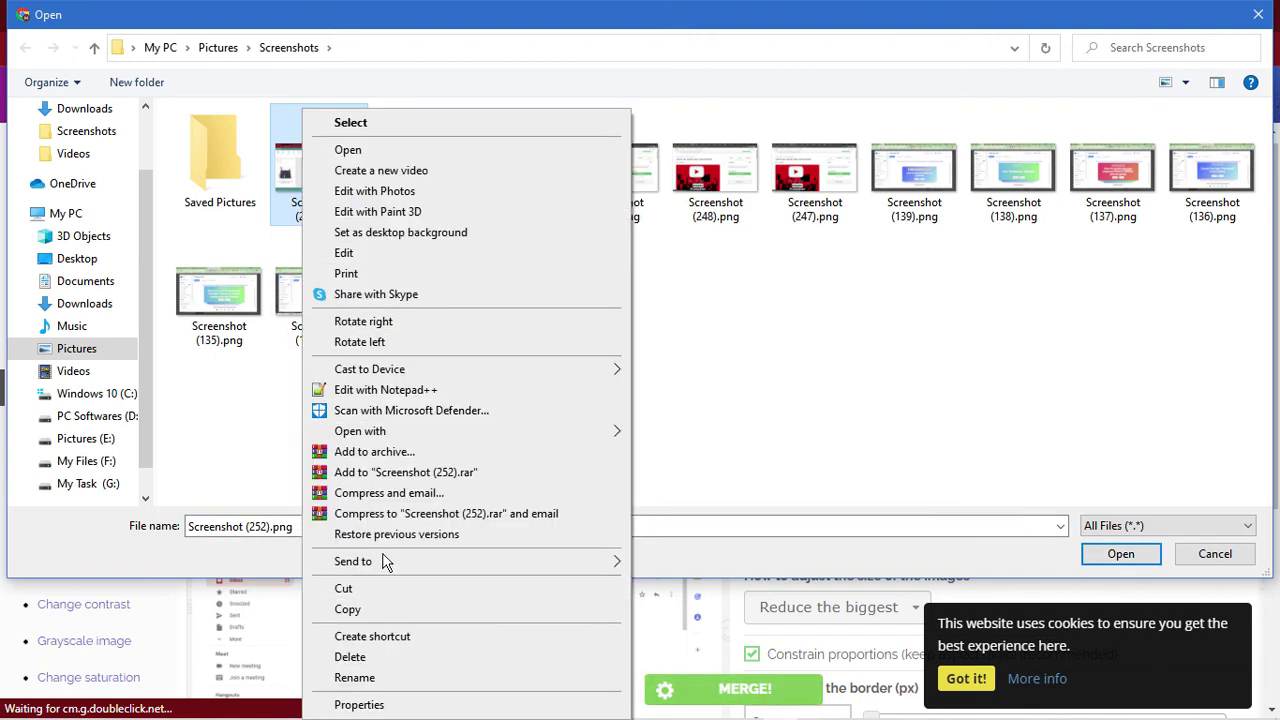
left_click(373, 157)
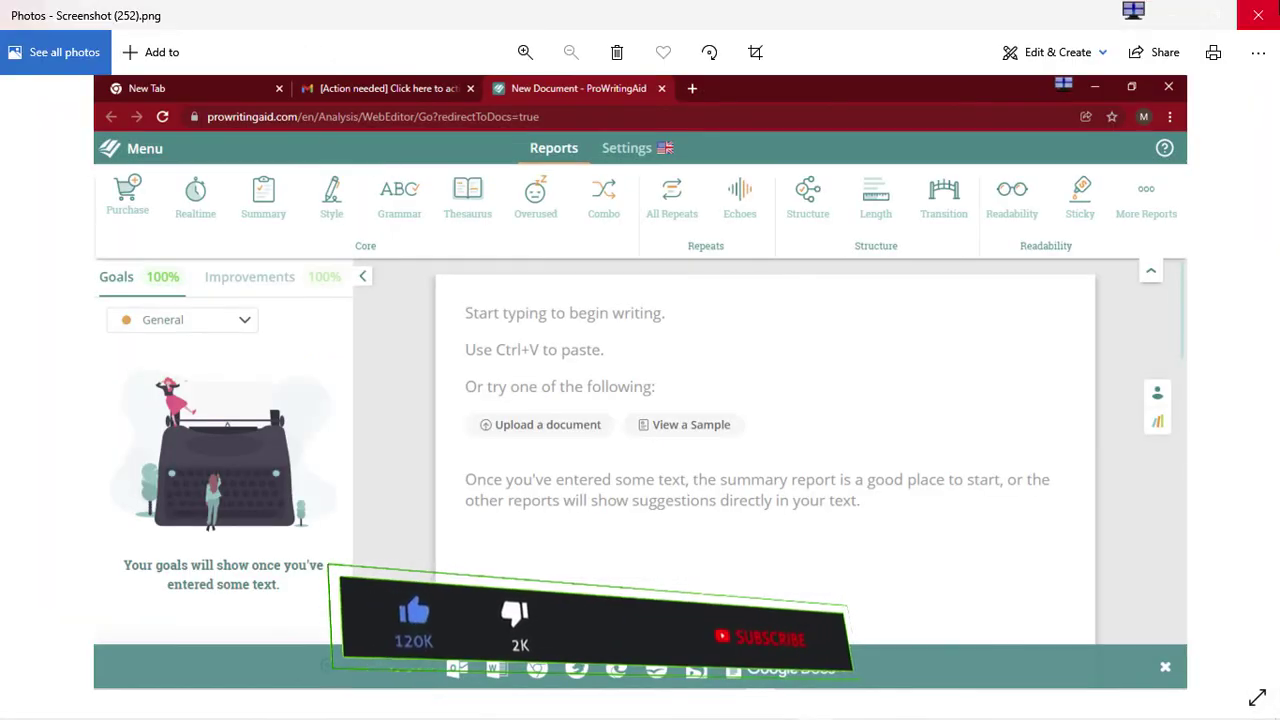
key("alt+F4")
left_click(1121, 554)
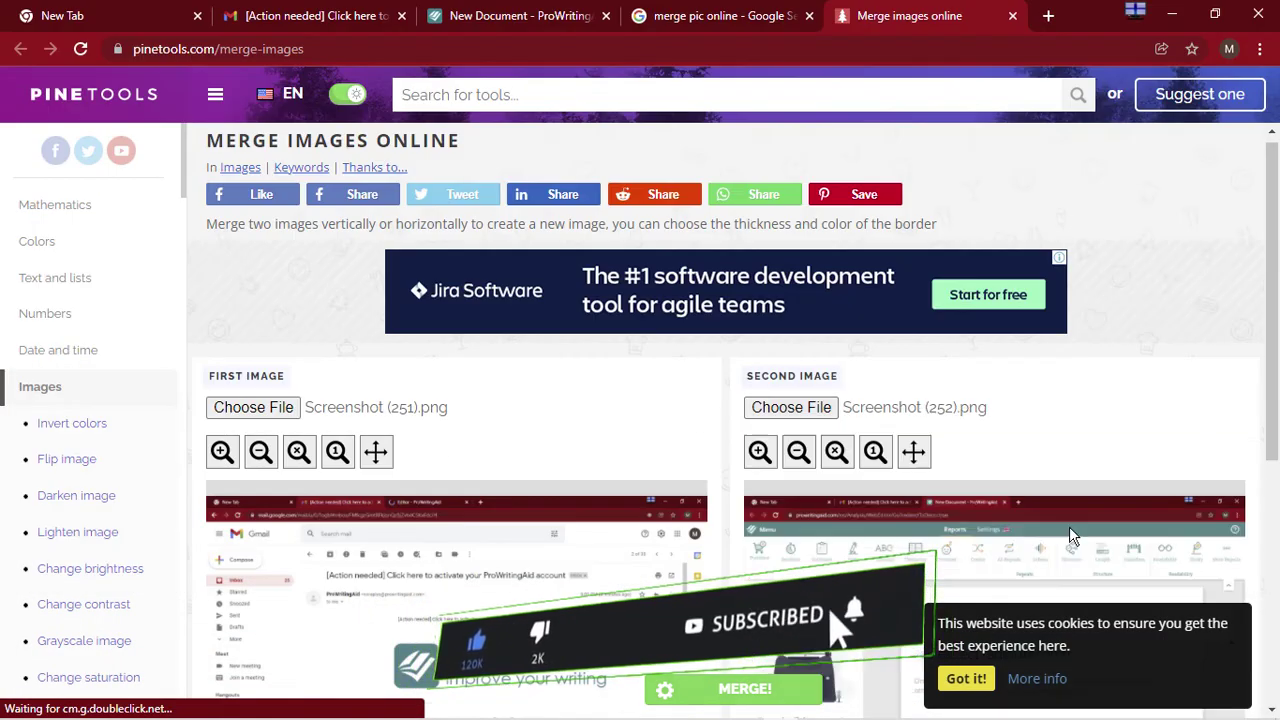
Merge the two screenshots side by side, download the result as image (1).jpg, and minimize Chrome
scroll(901, 450, "down", 3)
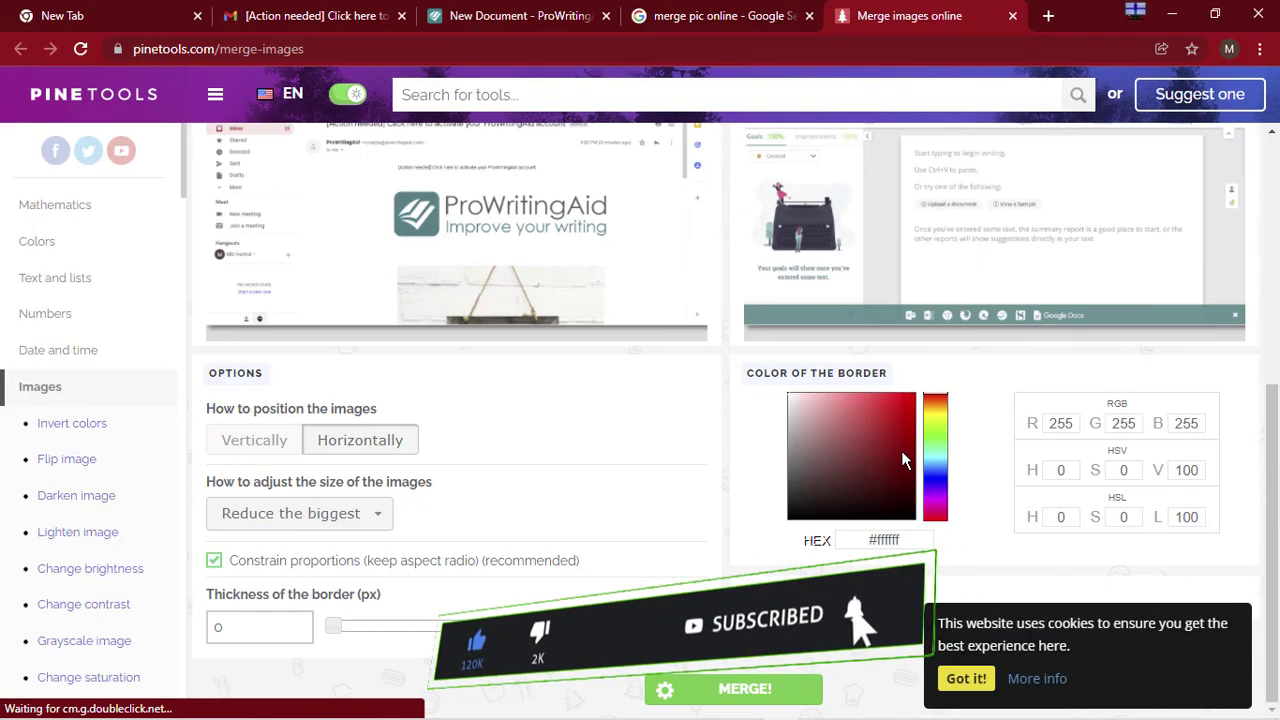
left_click(733, 689)
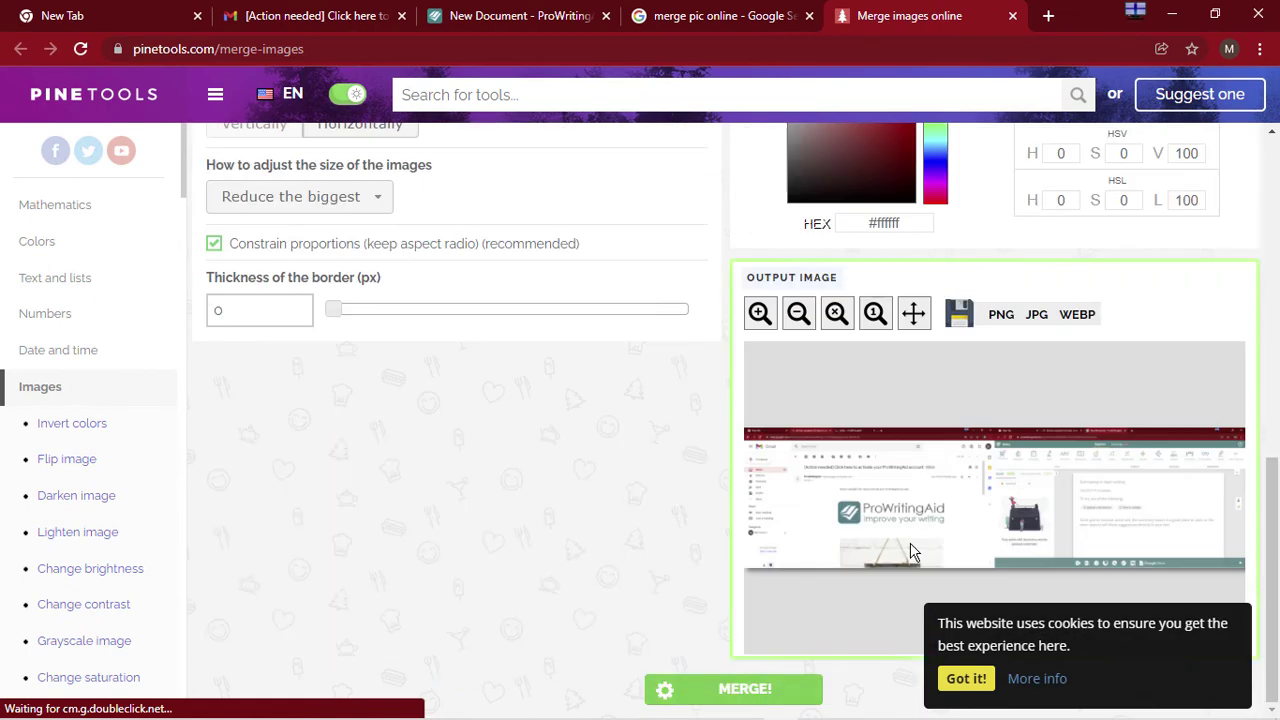
left_click(728, 689)
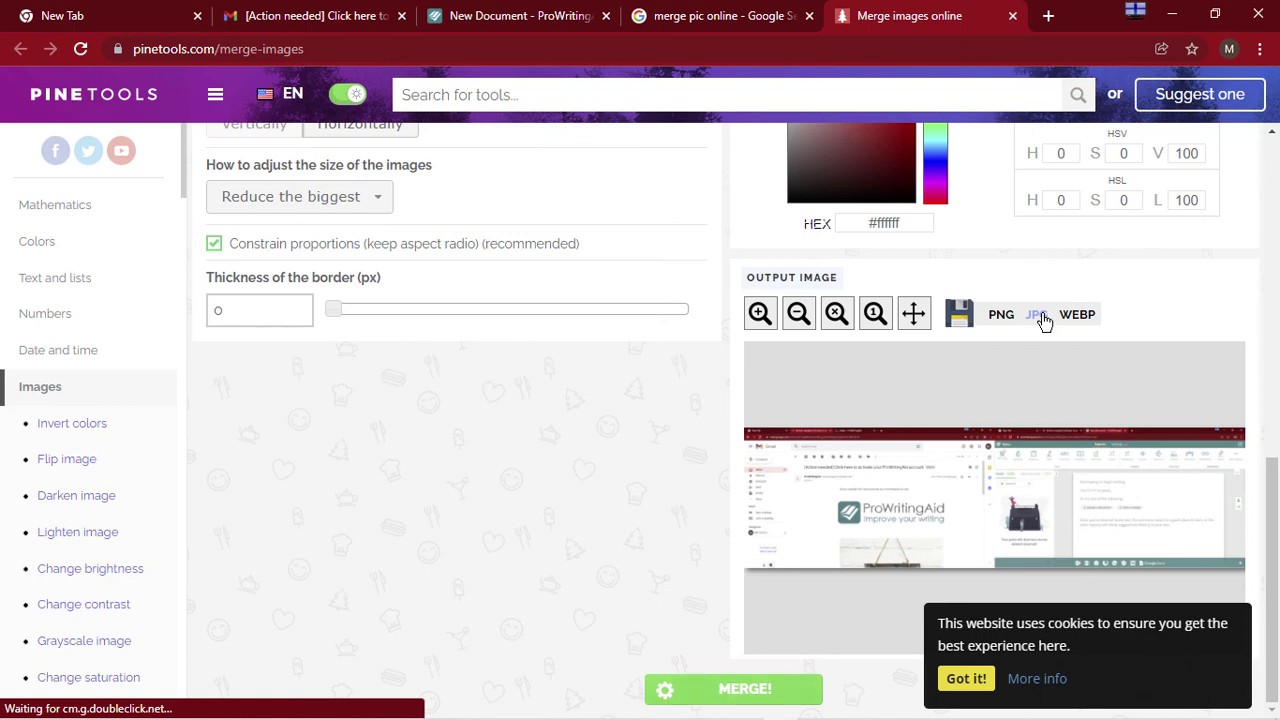
left_click(1040, 316)
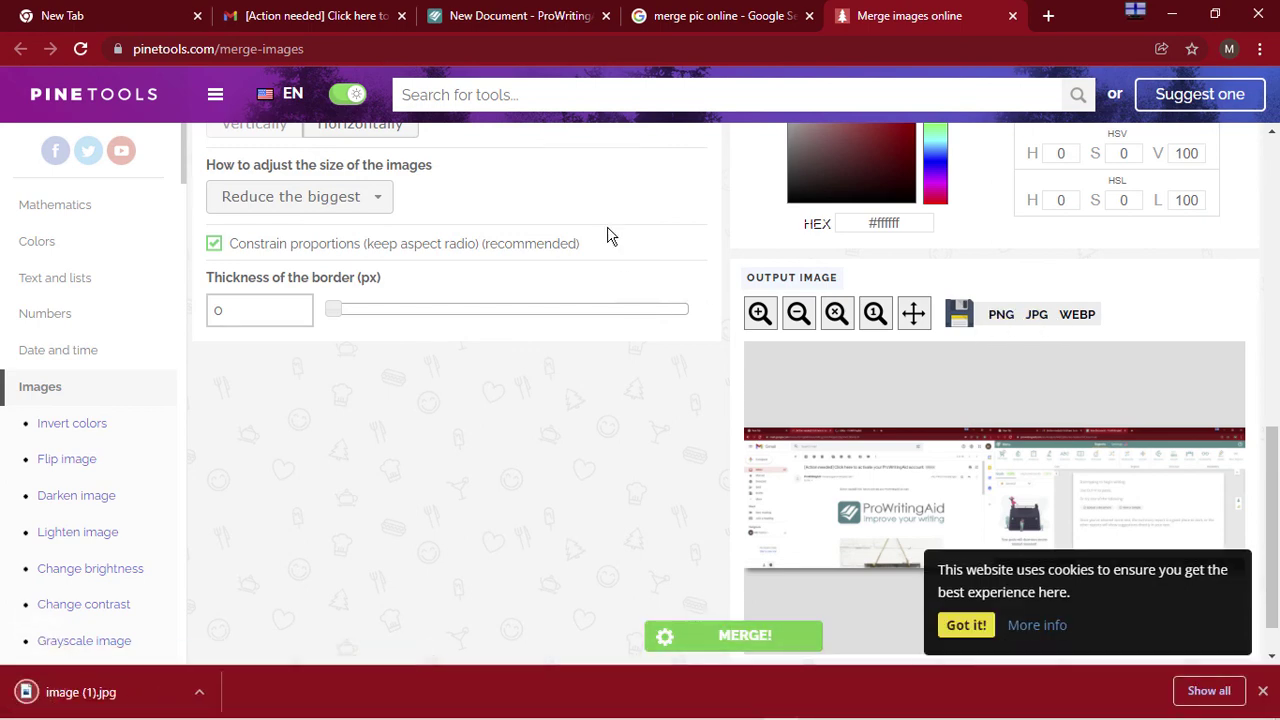
mouse_move(575, 712)
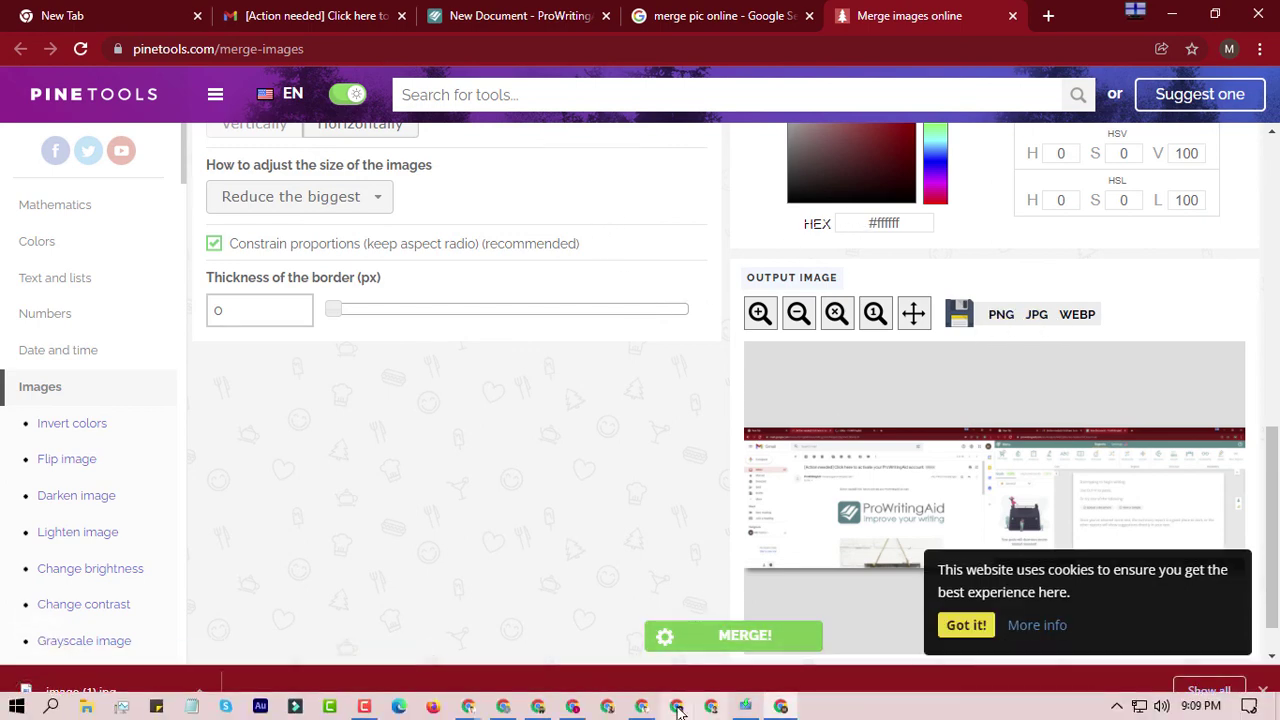
left_click(570, 708)
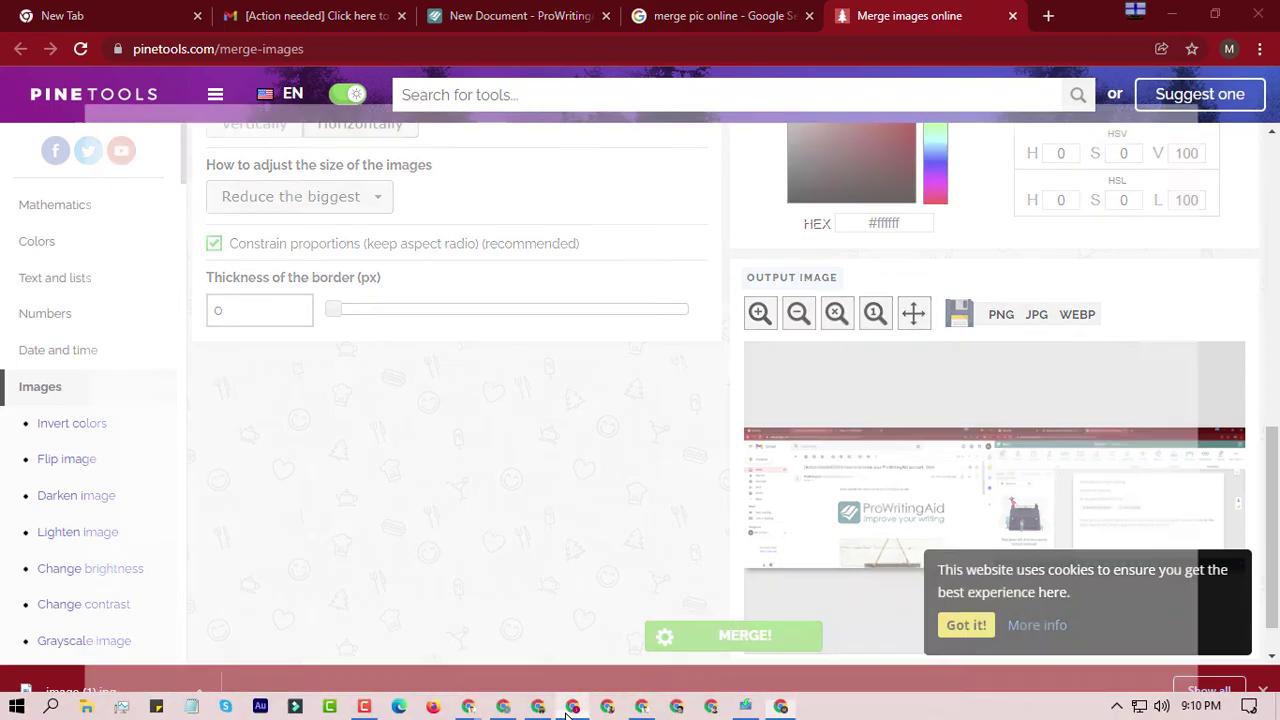
Dismiss the ProWritingAid welcome message and return to the landing page
left_click(520, 14)
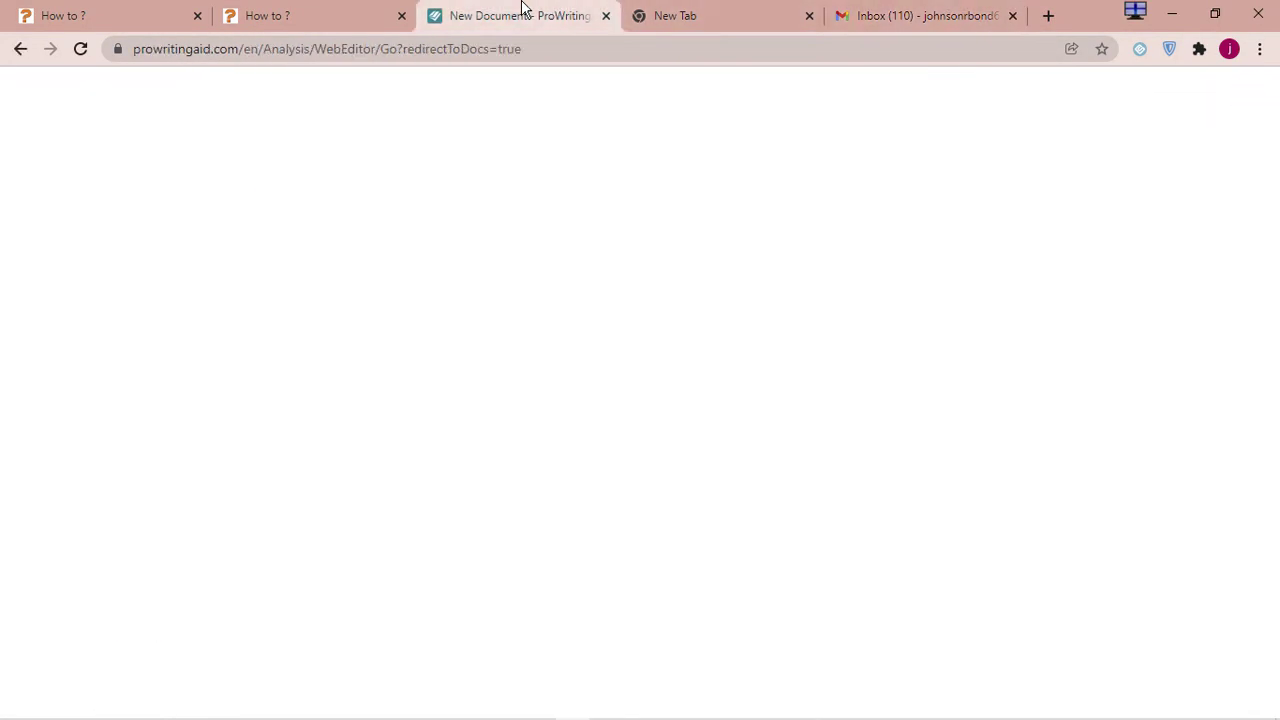
left_click(1193, 90)
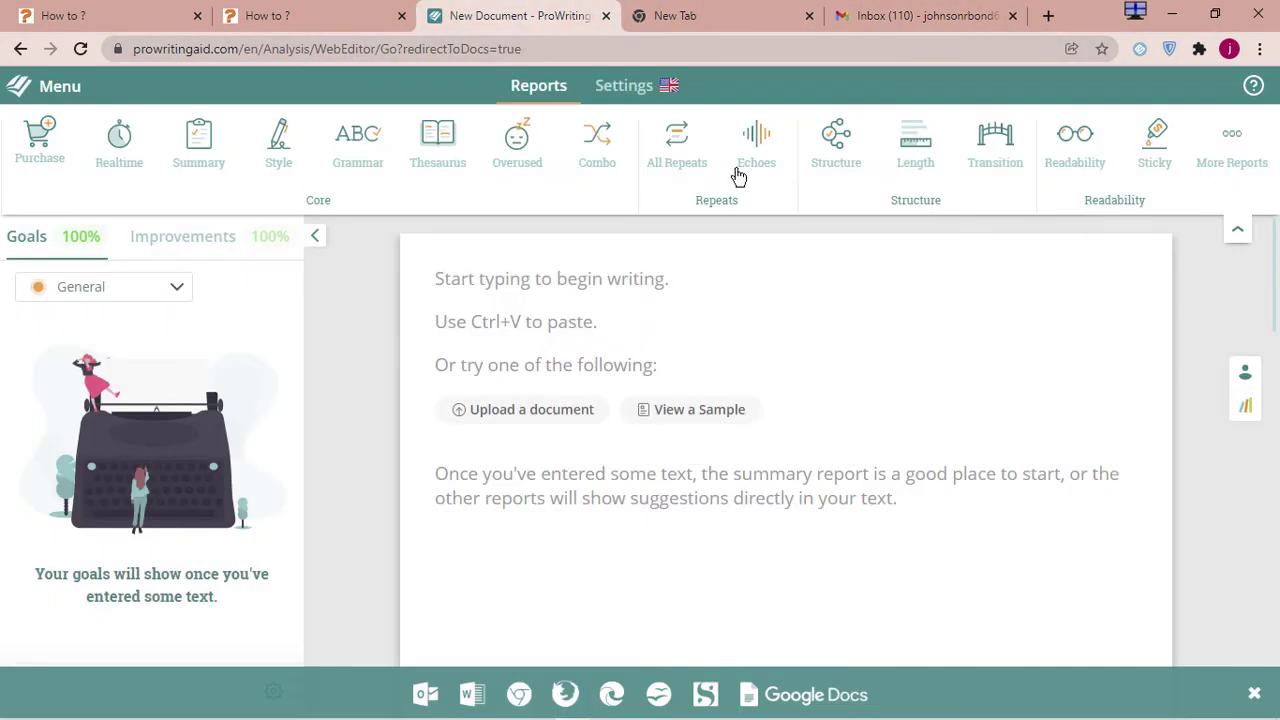
left_click(20, 49)
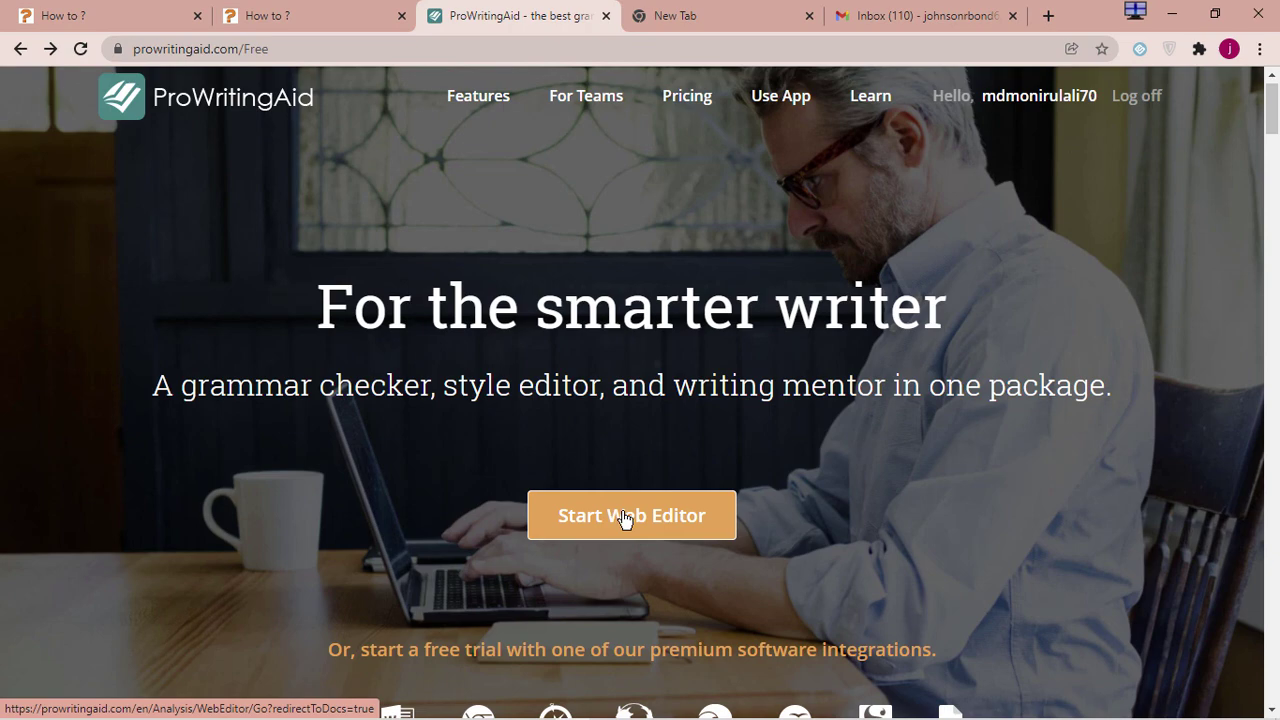
middle_click(624, 516)
left_click(623, 14)
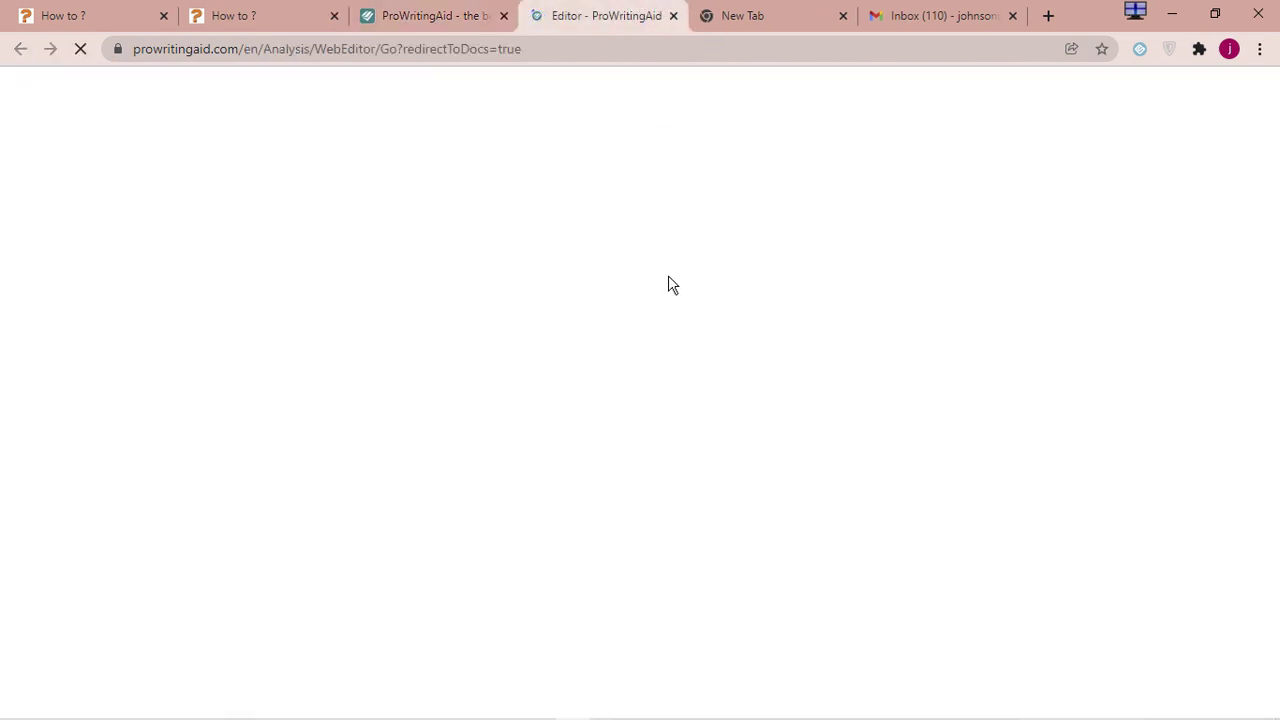
left_click(422, 10)
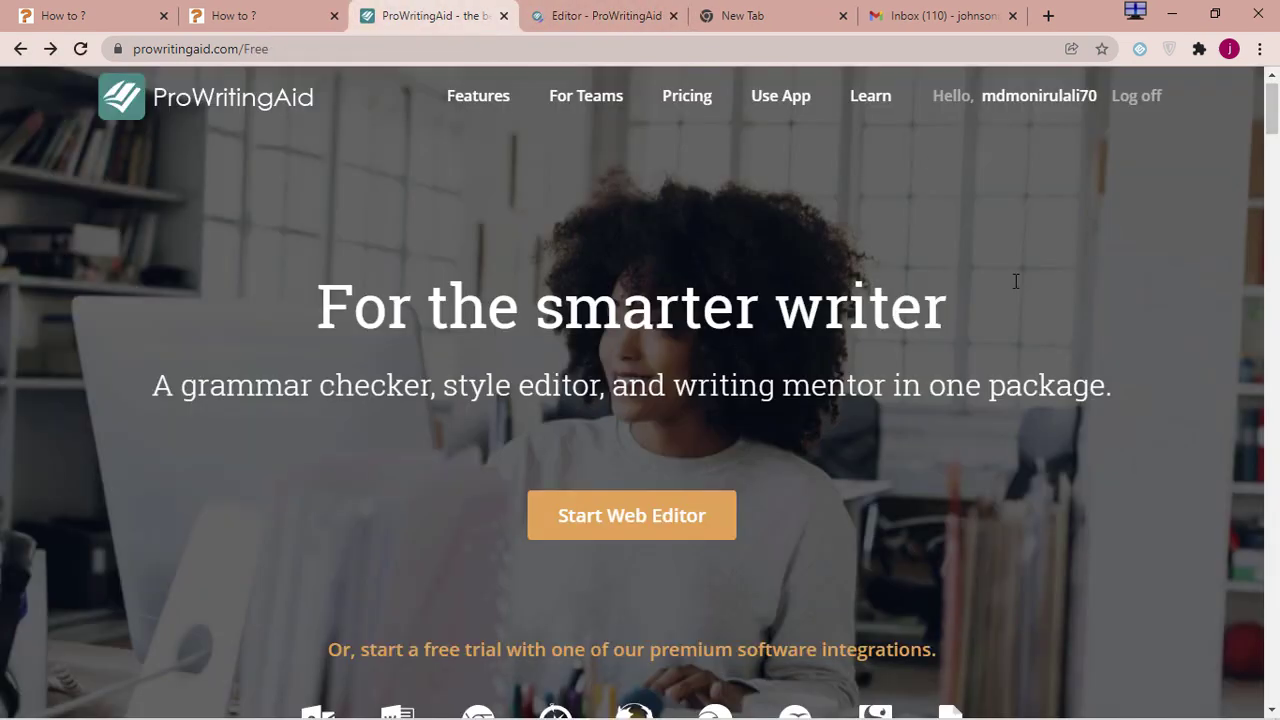
Copy the registered email address from the My Account details page
left_click(1050, 105)
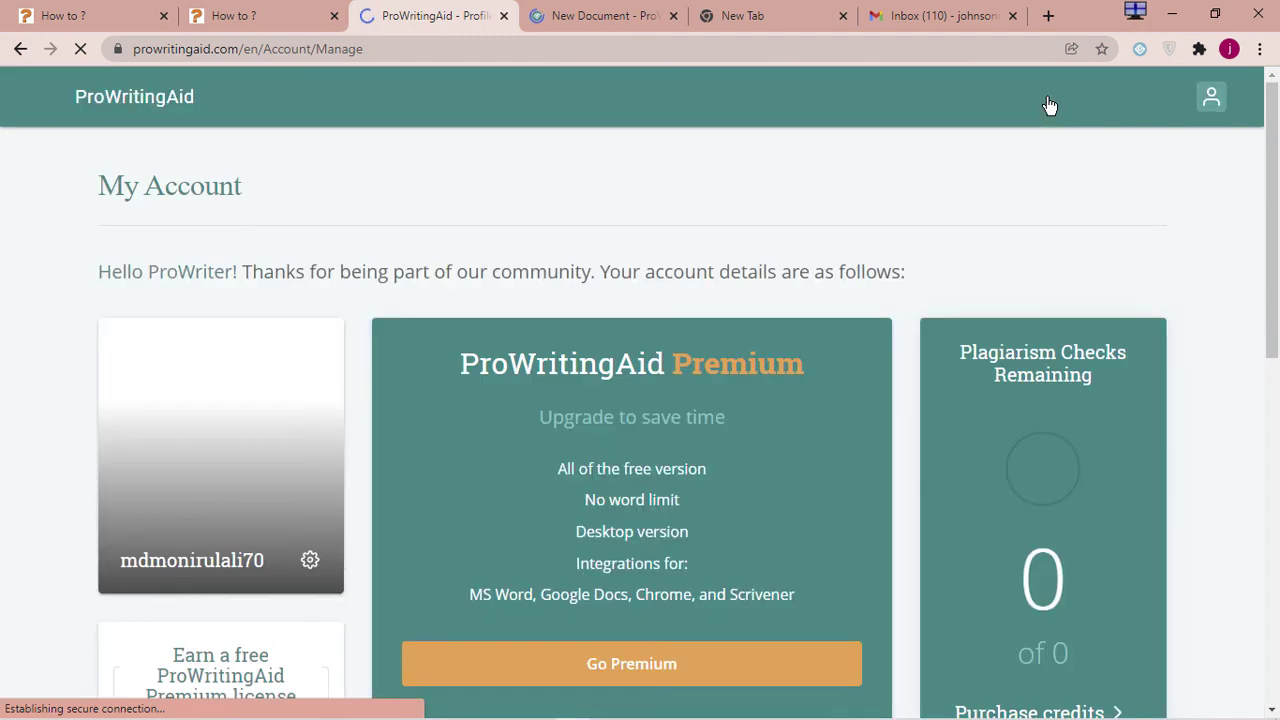
scroll(926, 237, "down", 6)
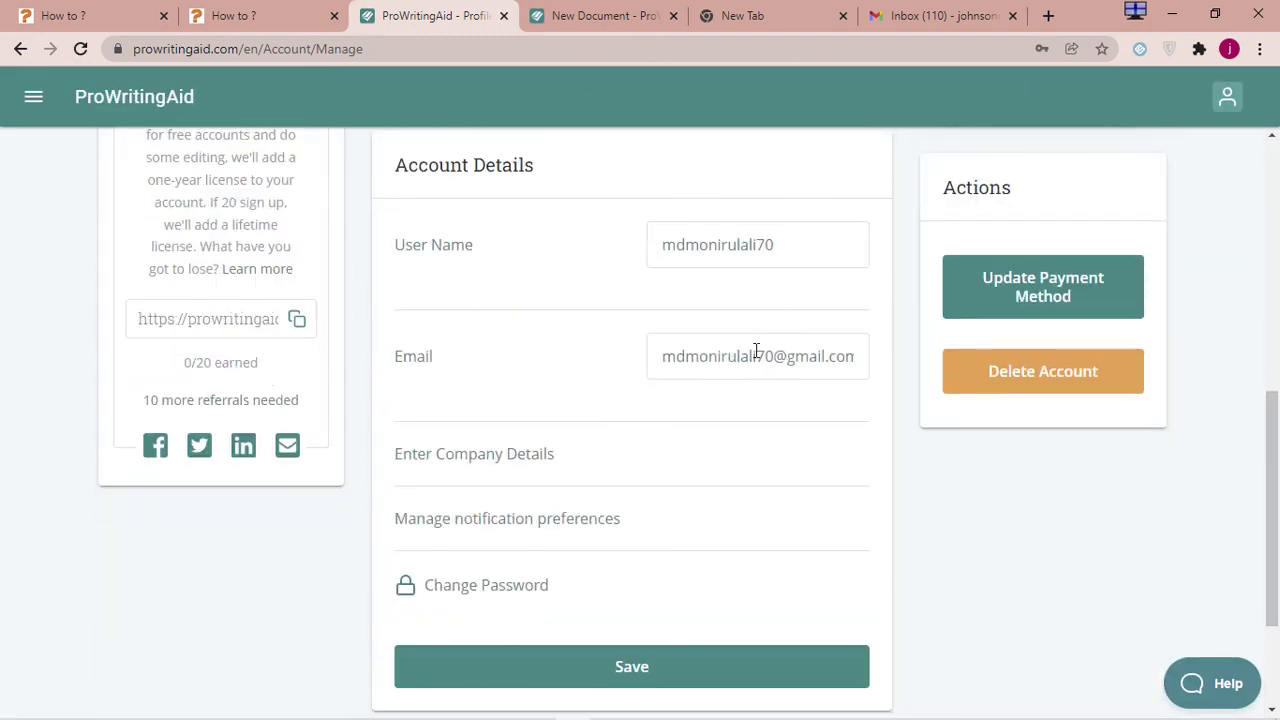
triple_click(757, 352)
right_click(757, 352)
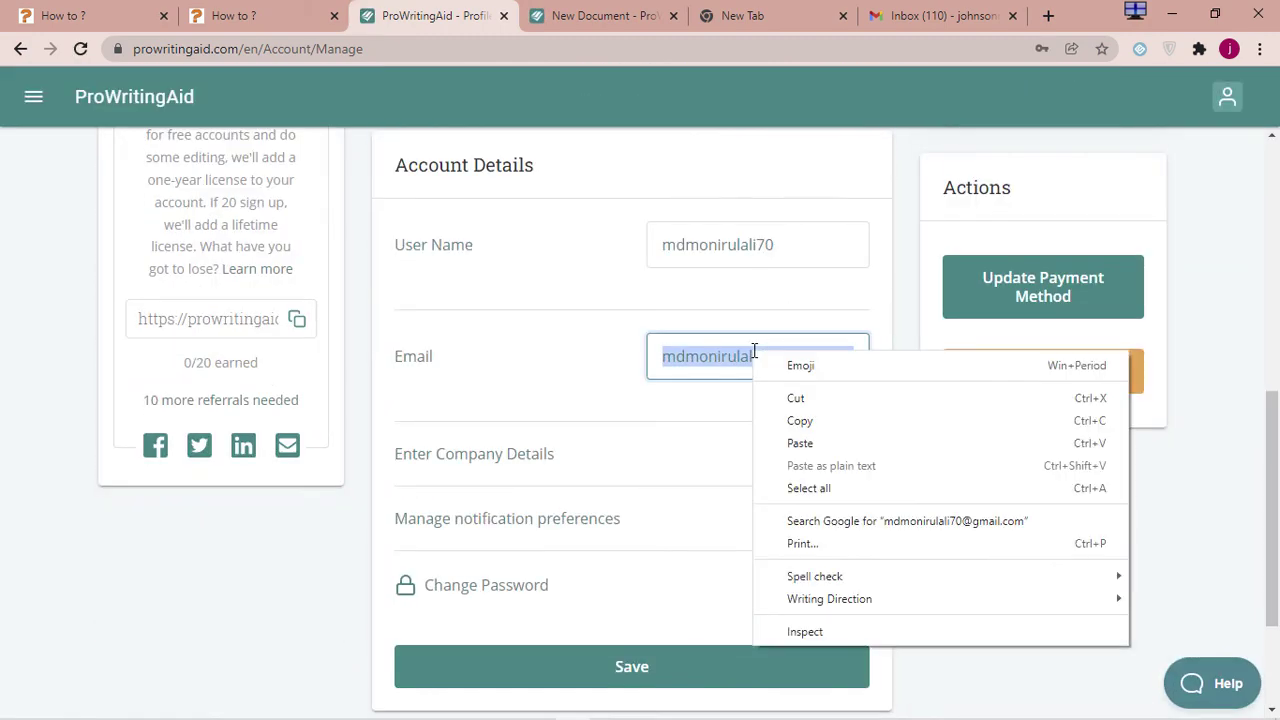
left_click(800, 420)
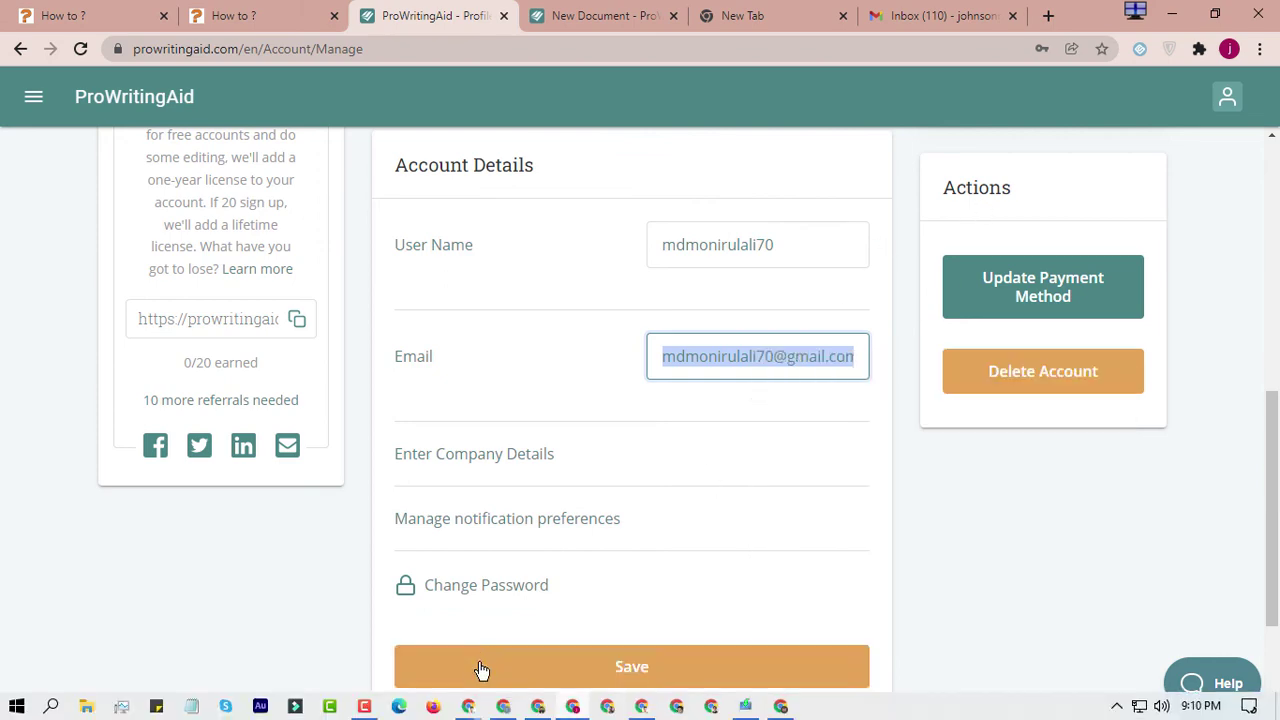
Paste the copied sign-up email into the Picoworkers 'Email used to sign Up' box
mouse_move(468, 706)
left_click(455, 577)
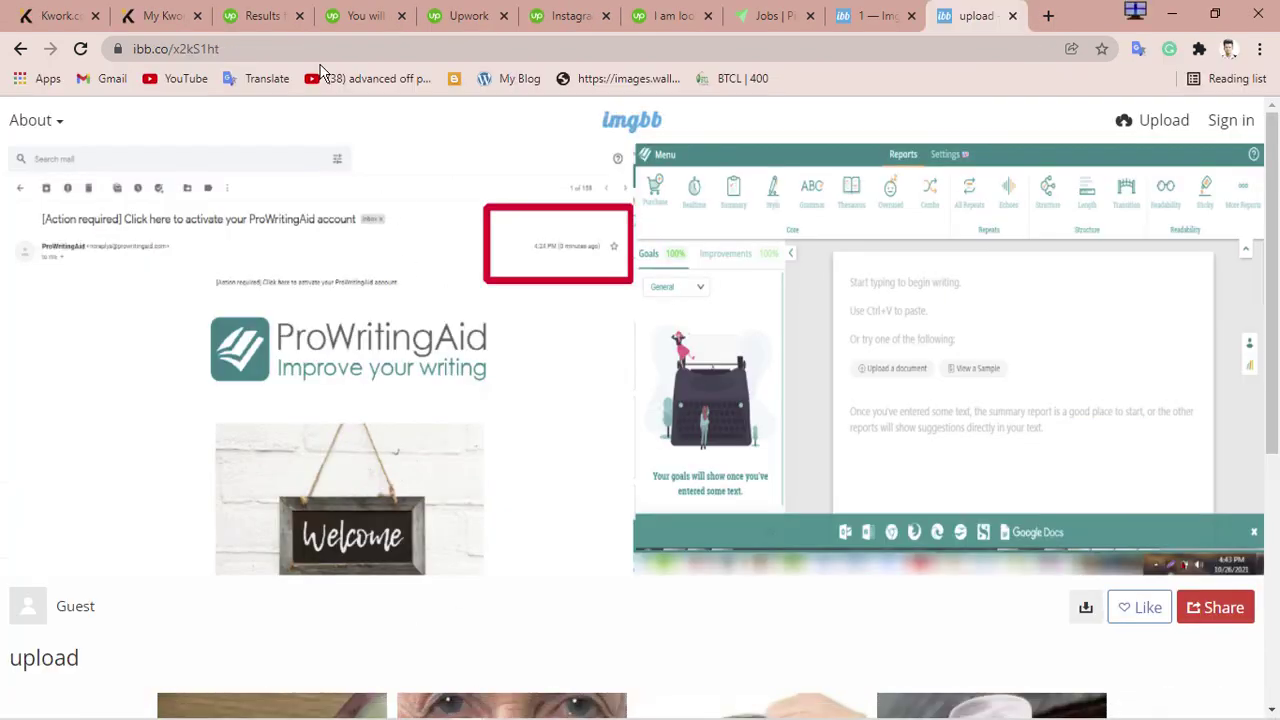
left_click(765, 8)
scroll(552, 434, "down", 6)
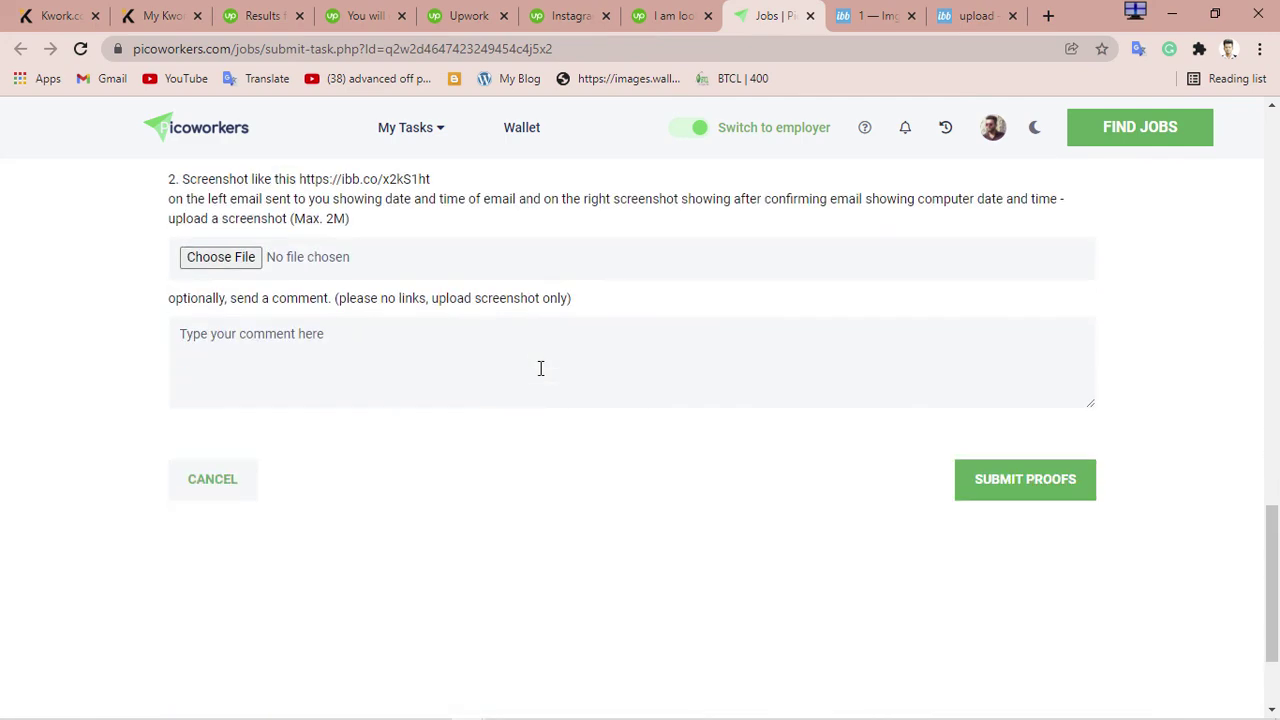
scroll(540, 451, "up", 2)
left_click(341, 248)
key("ctrl+v")
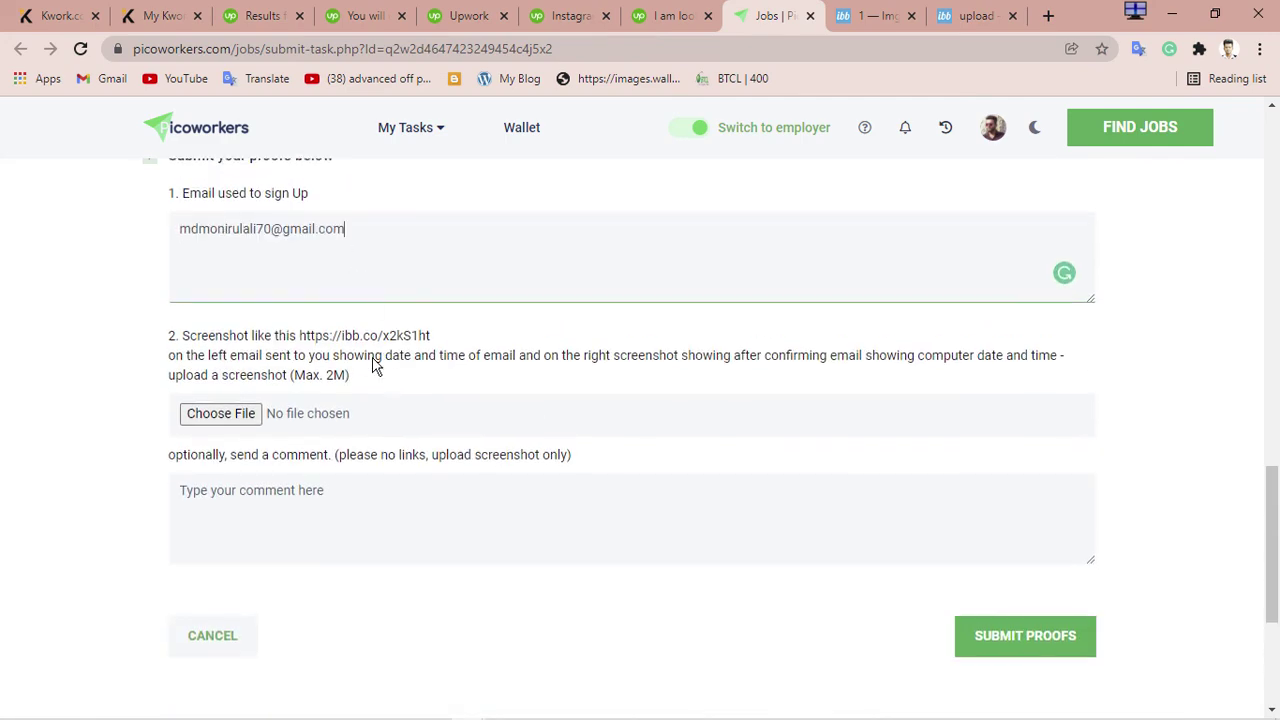
Attach image (1).jpg as the screenshot proof, submit the proofs, and go back to the Worker page
left_click(222, 413)
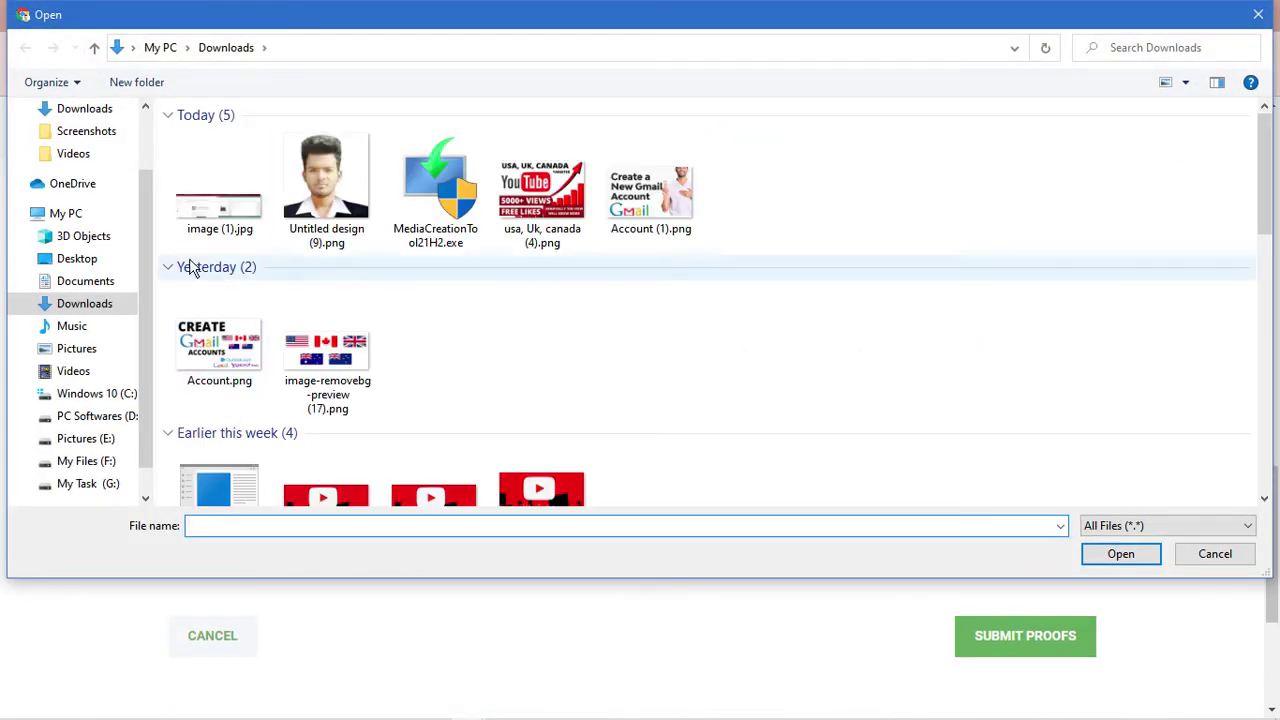
left_click(206, 214)
left_click(1130, 557)
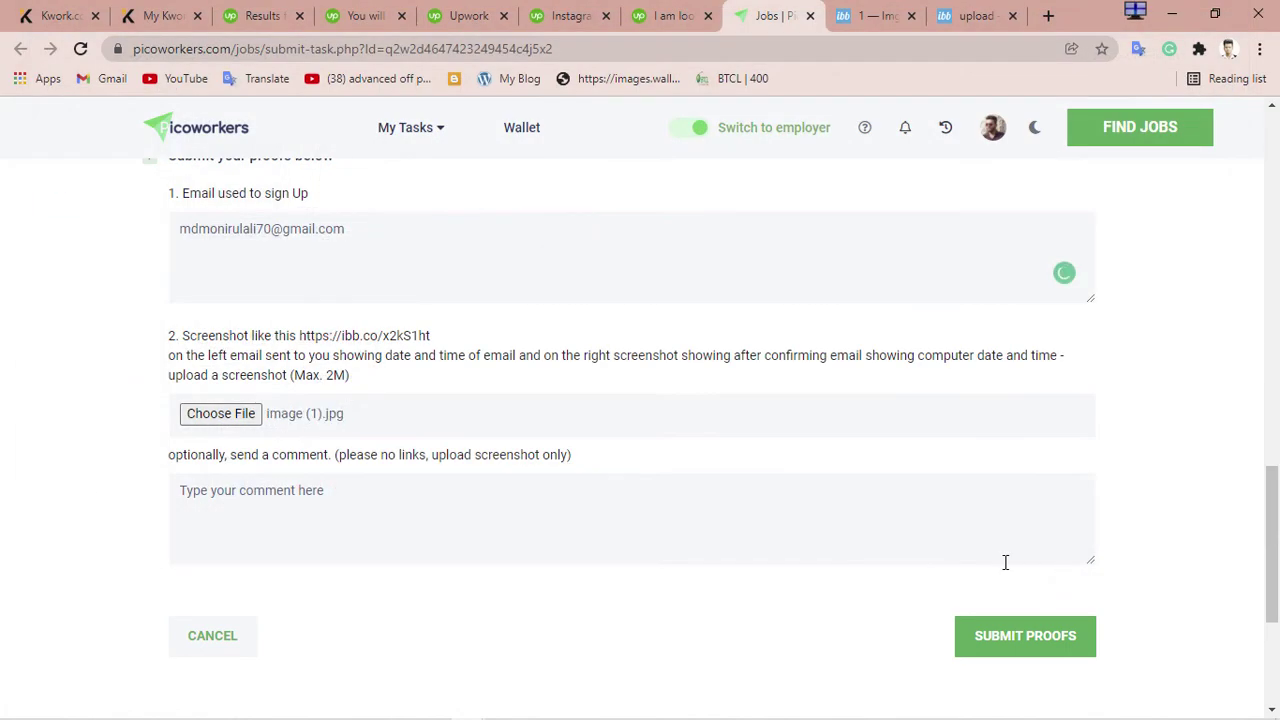
scroll(478, 455, "up", 5)
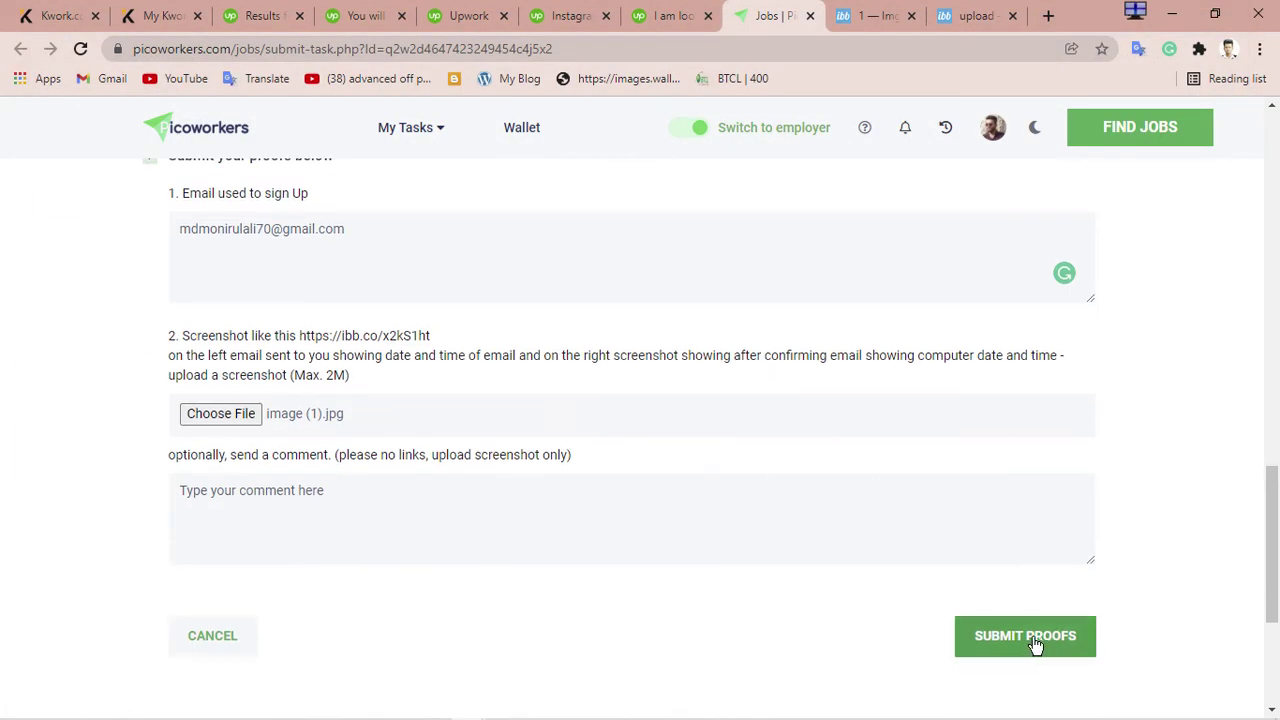
left_click(1031, 641)
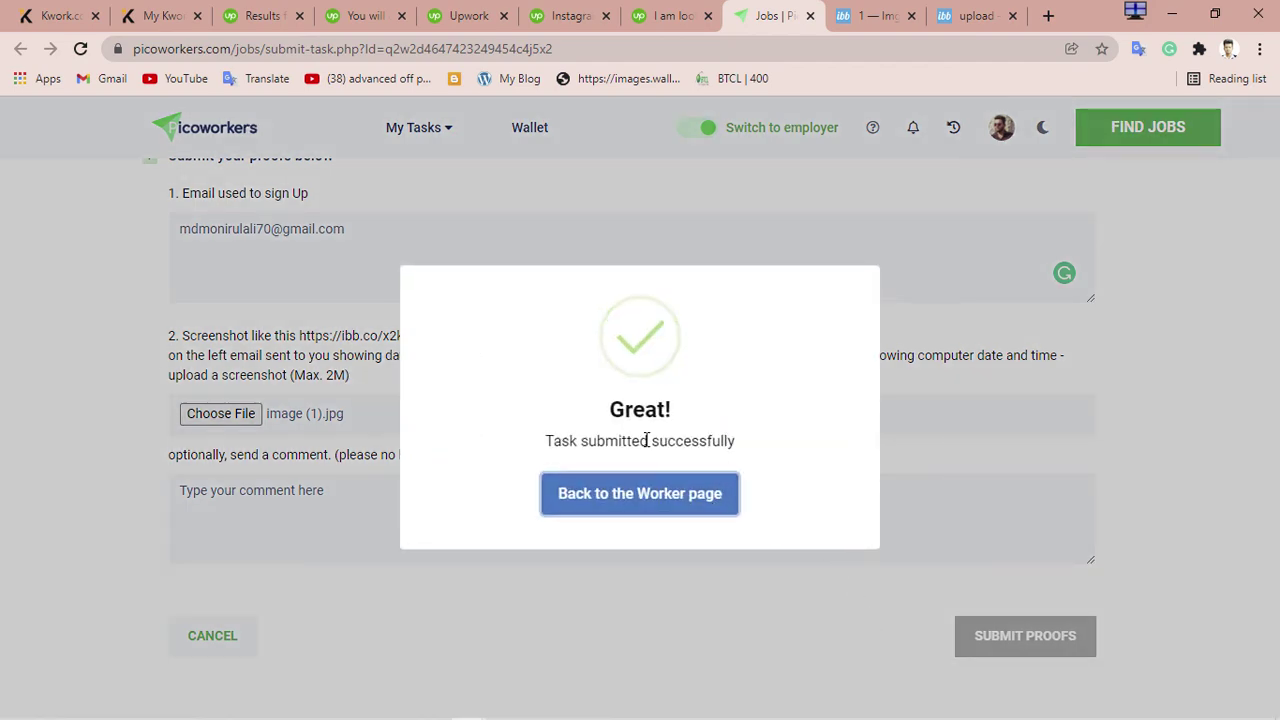
left_click(637, 494)
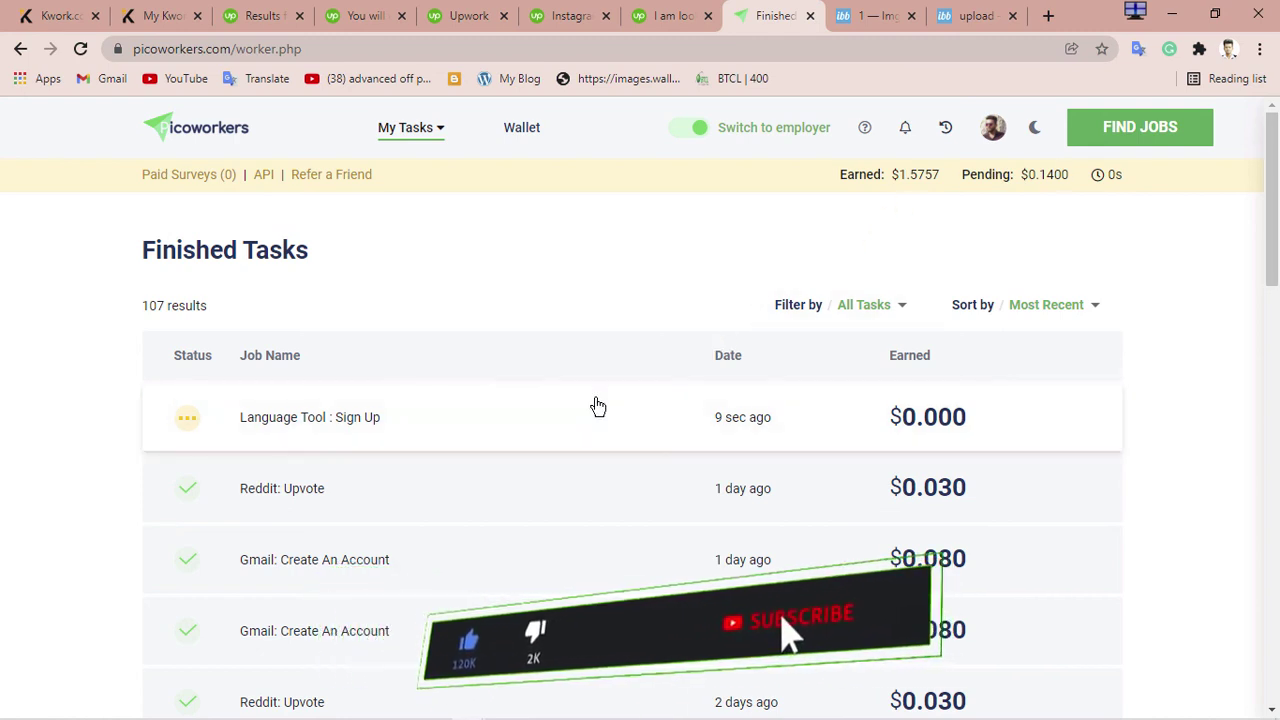
mouse_move(450, 706)
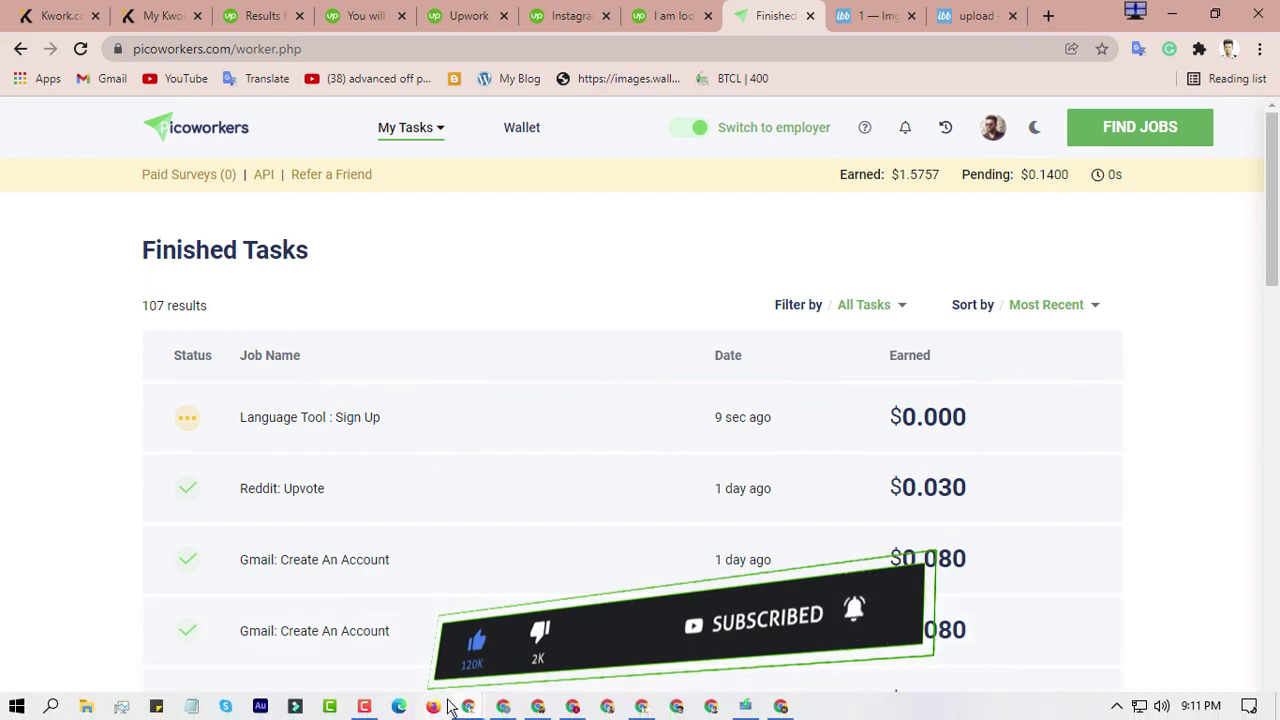